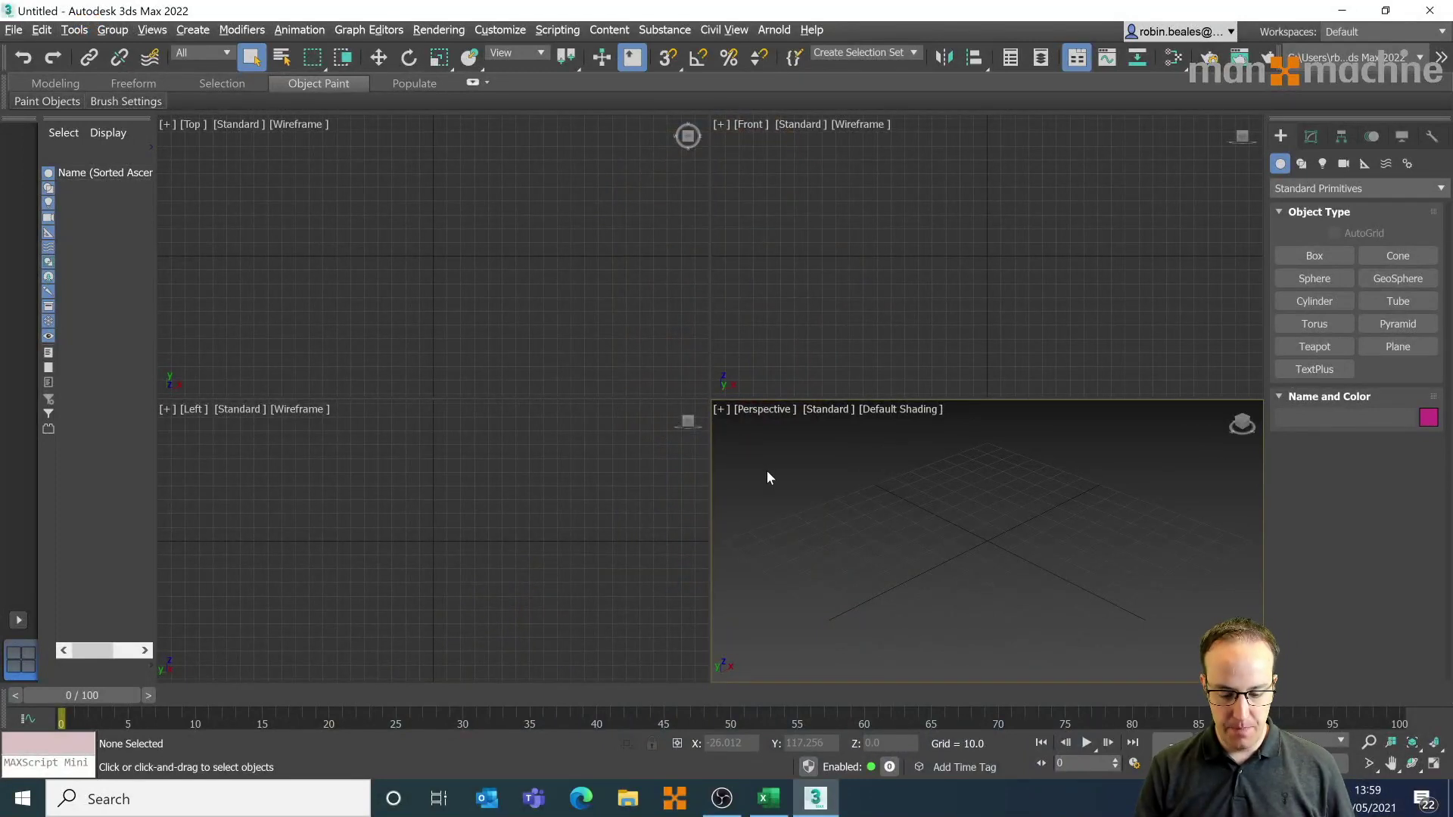
- Maximize the Perspective viewport with Alt+W so it alone fills the workspace
key(alt+w)
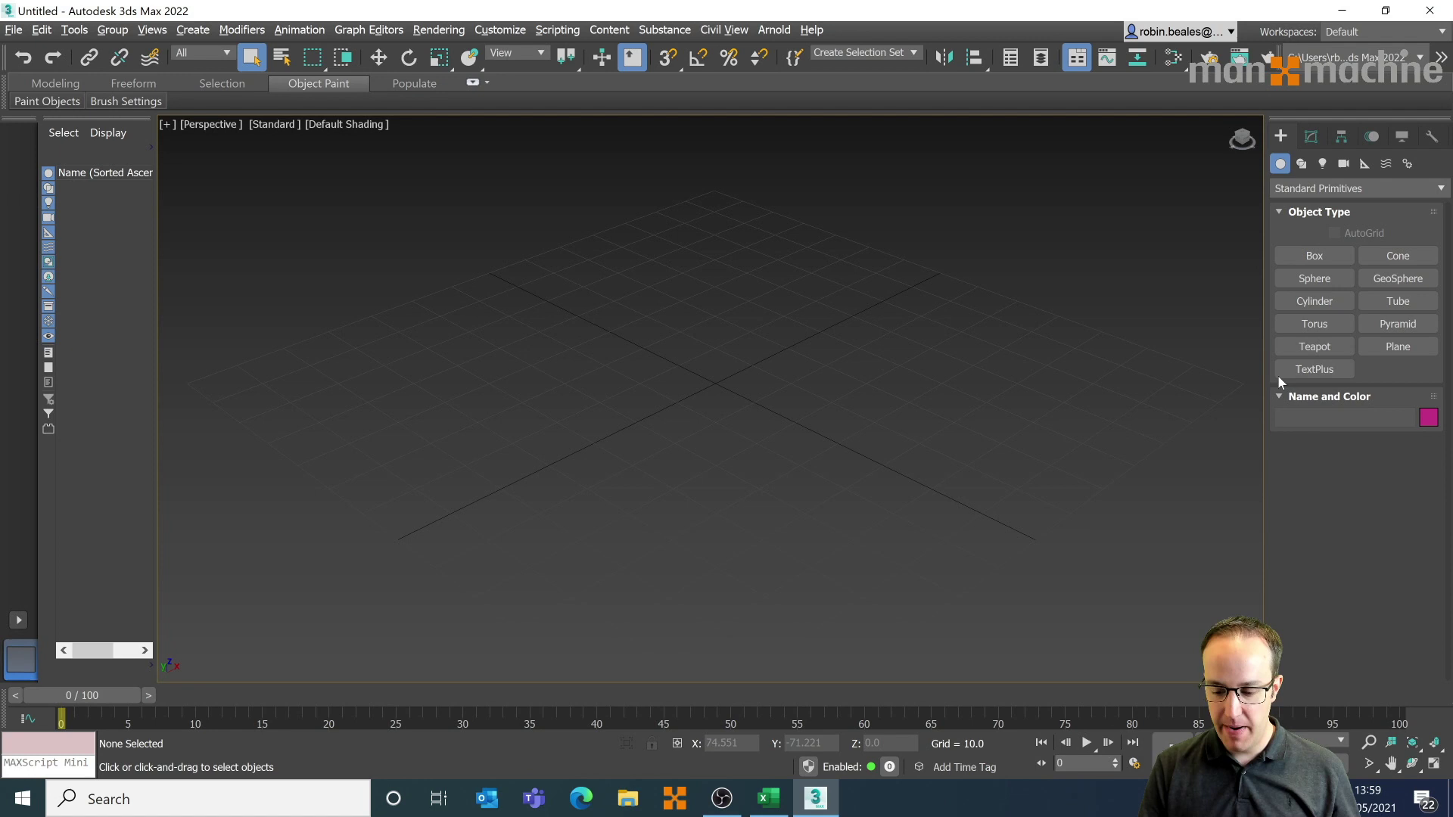
- Draw a teapot with radius 50 and 34 segments
click(1328, 349)
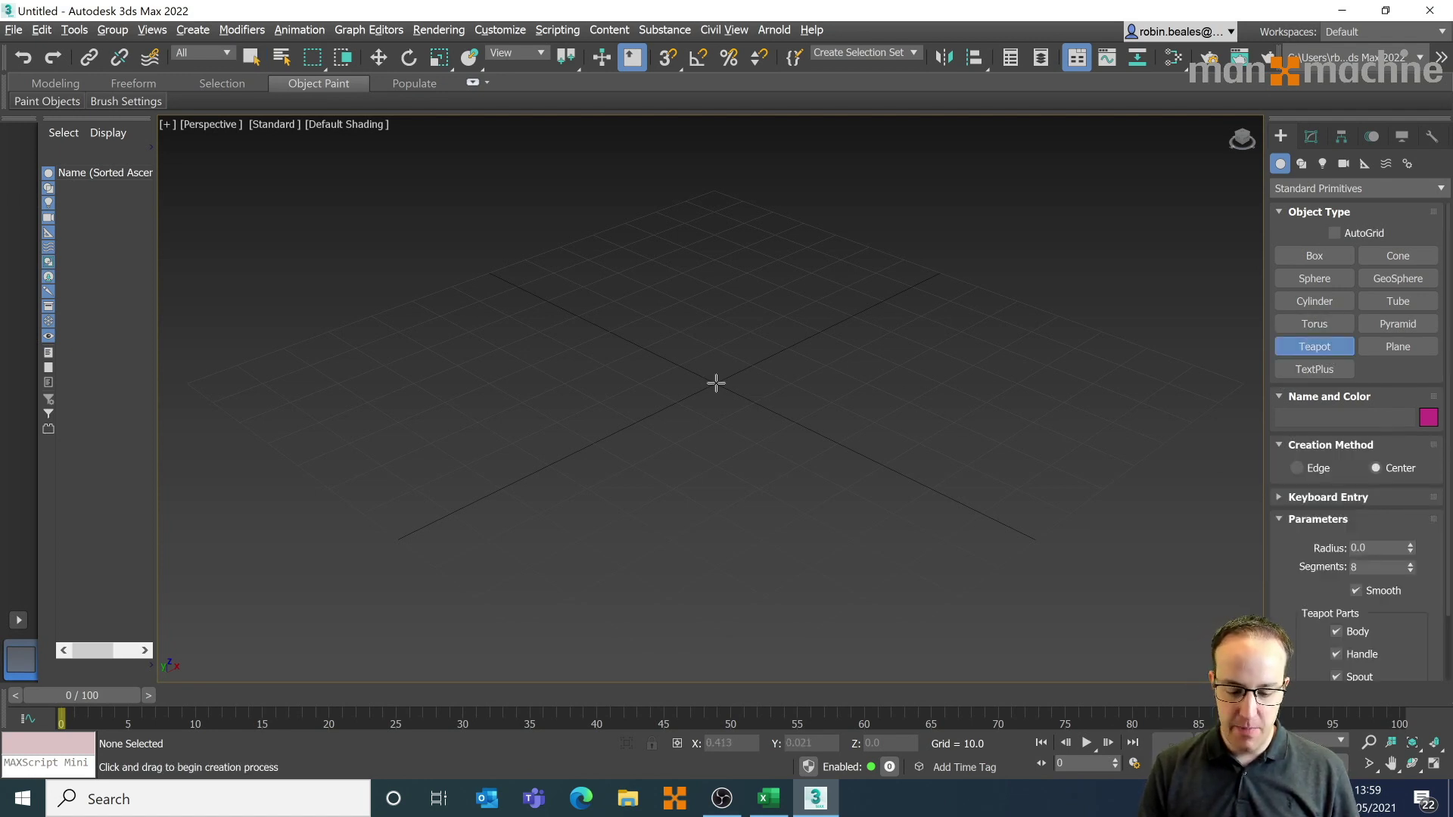
drag(716, 382, 889, 429)
double_click(1377, 548)
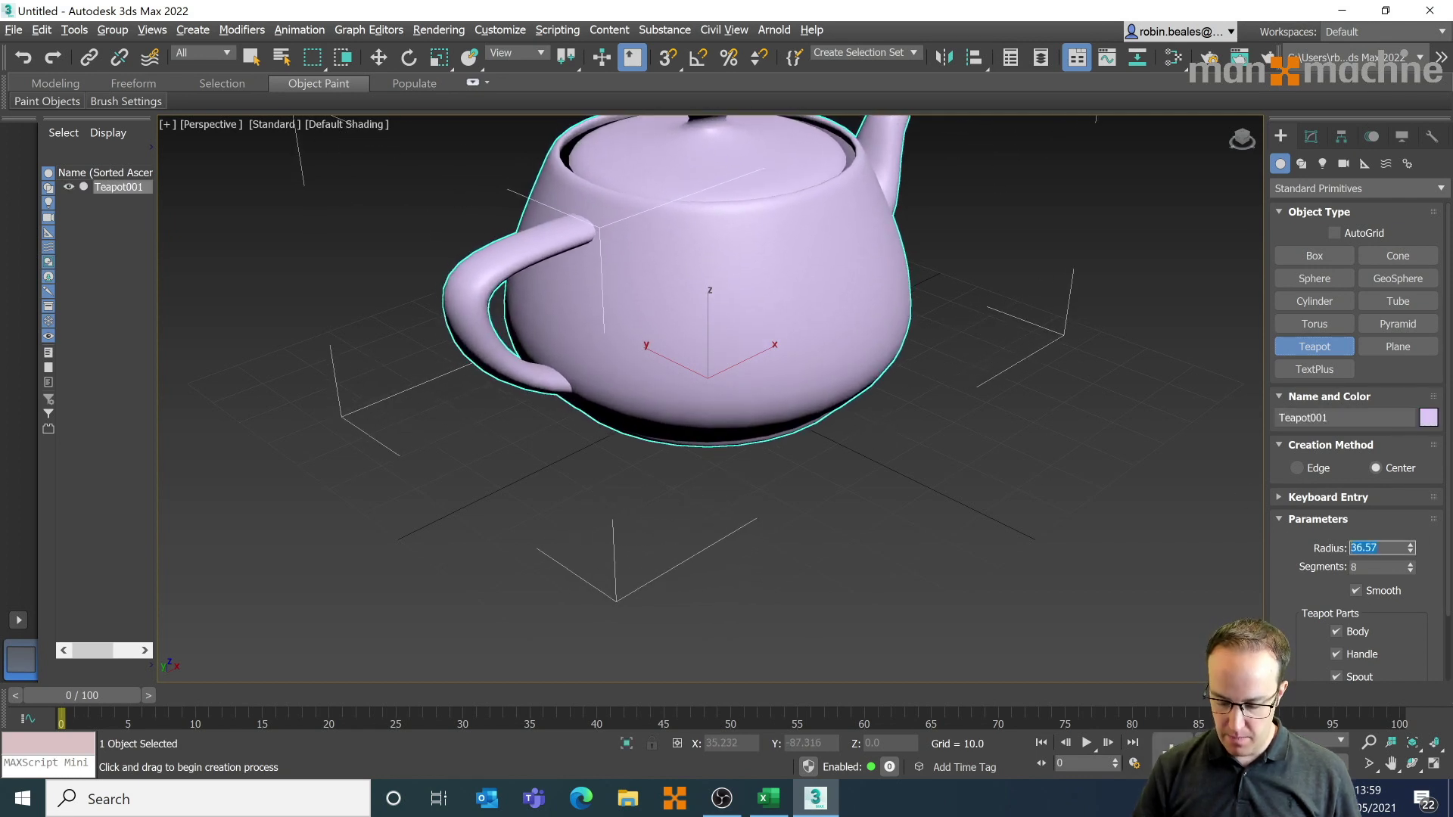
text(50)
key(Return)
key(Tab)
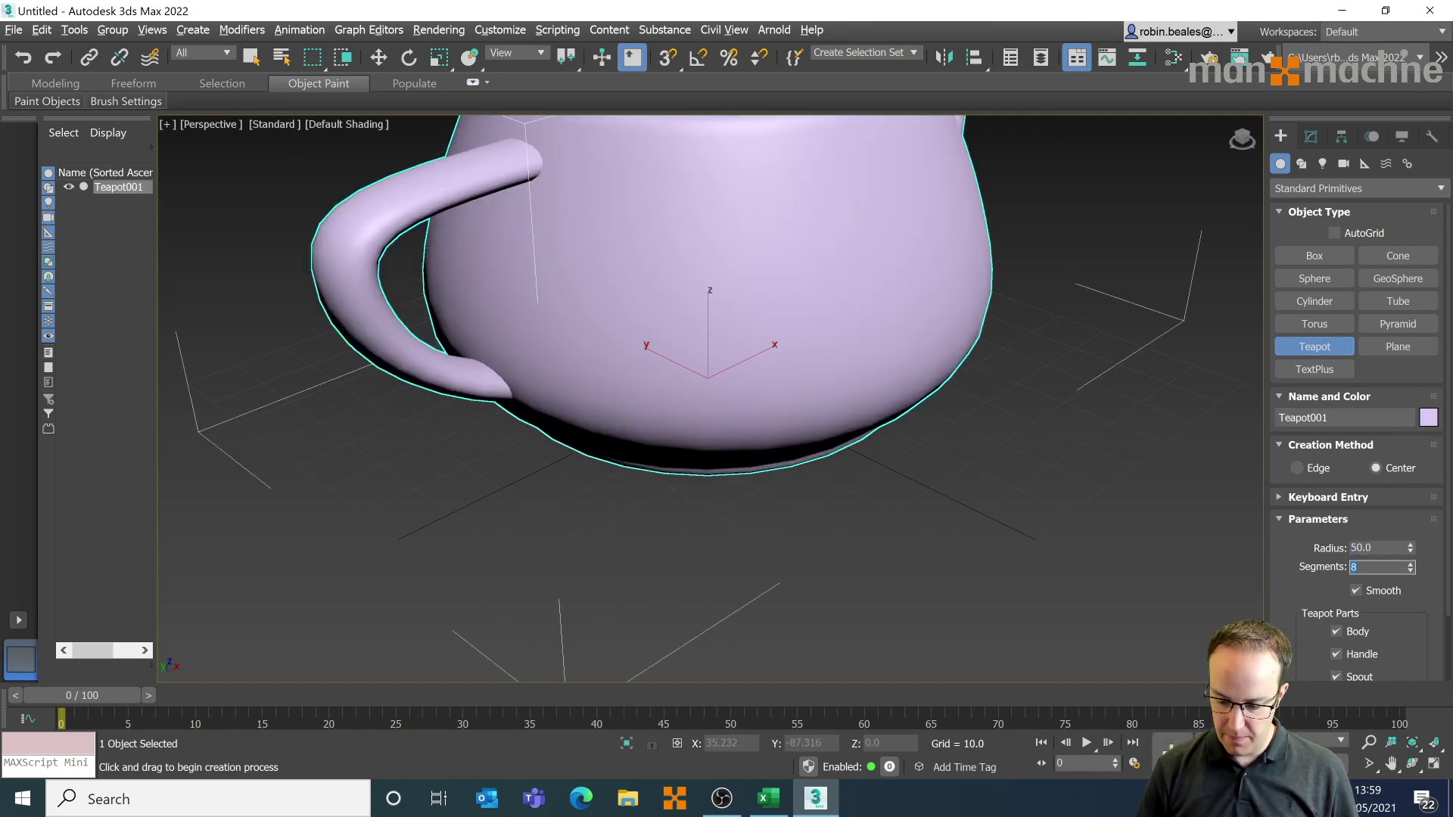
text(34)
key(Return)
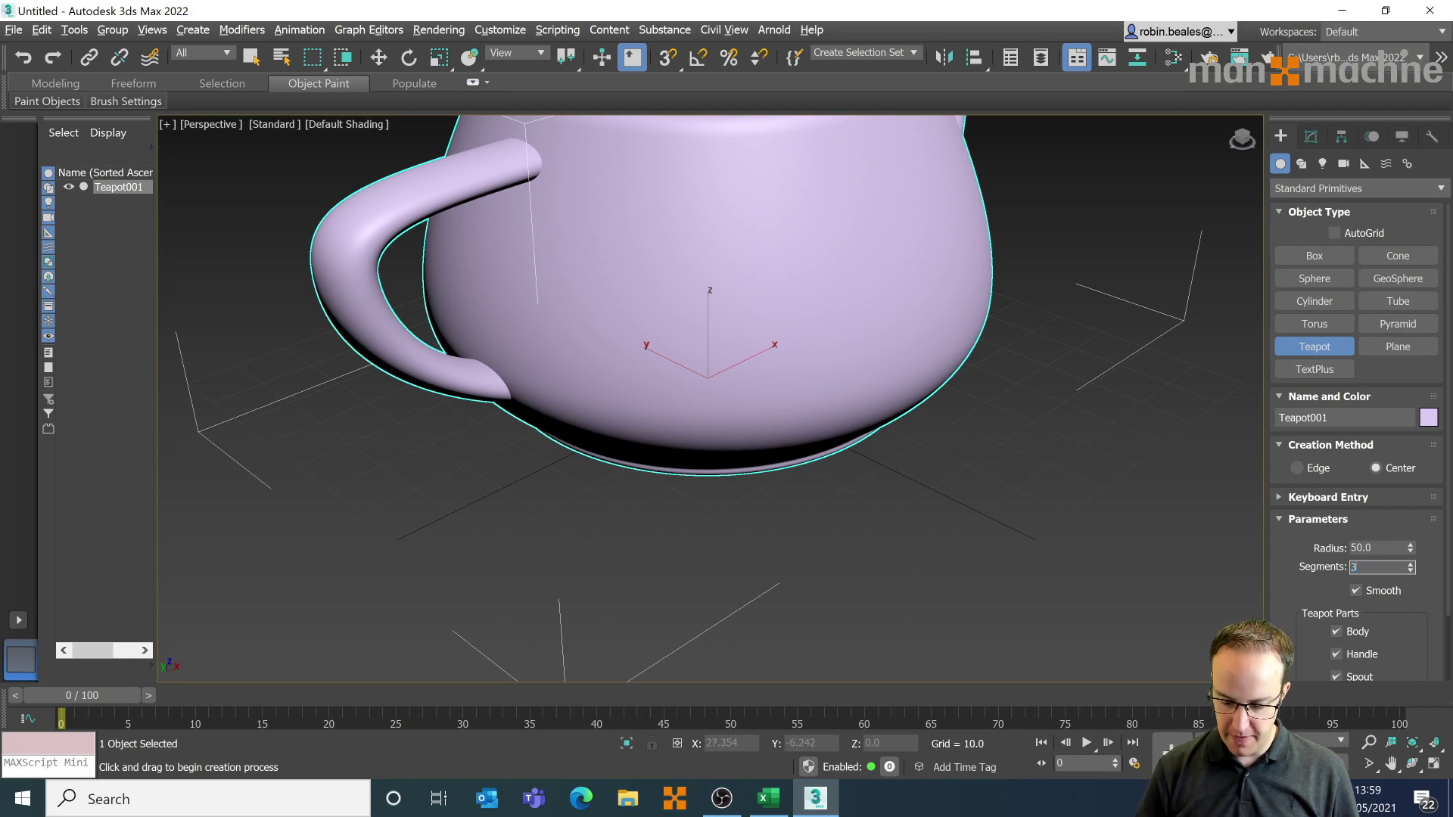
scroll(799, 356, down, 2)
scroll(798, 382, up, 3)
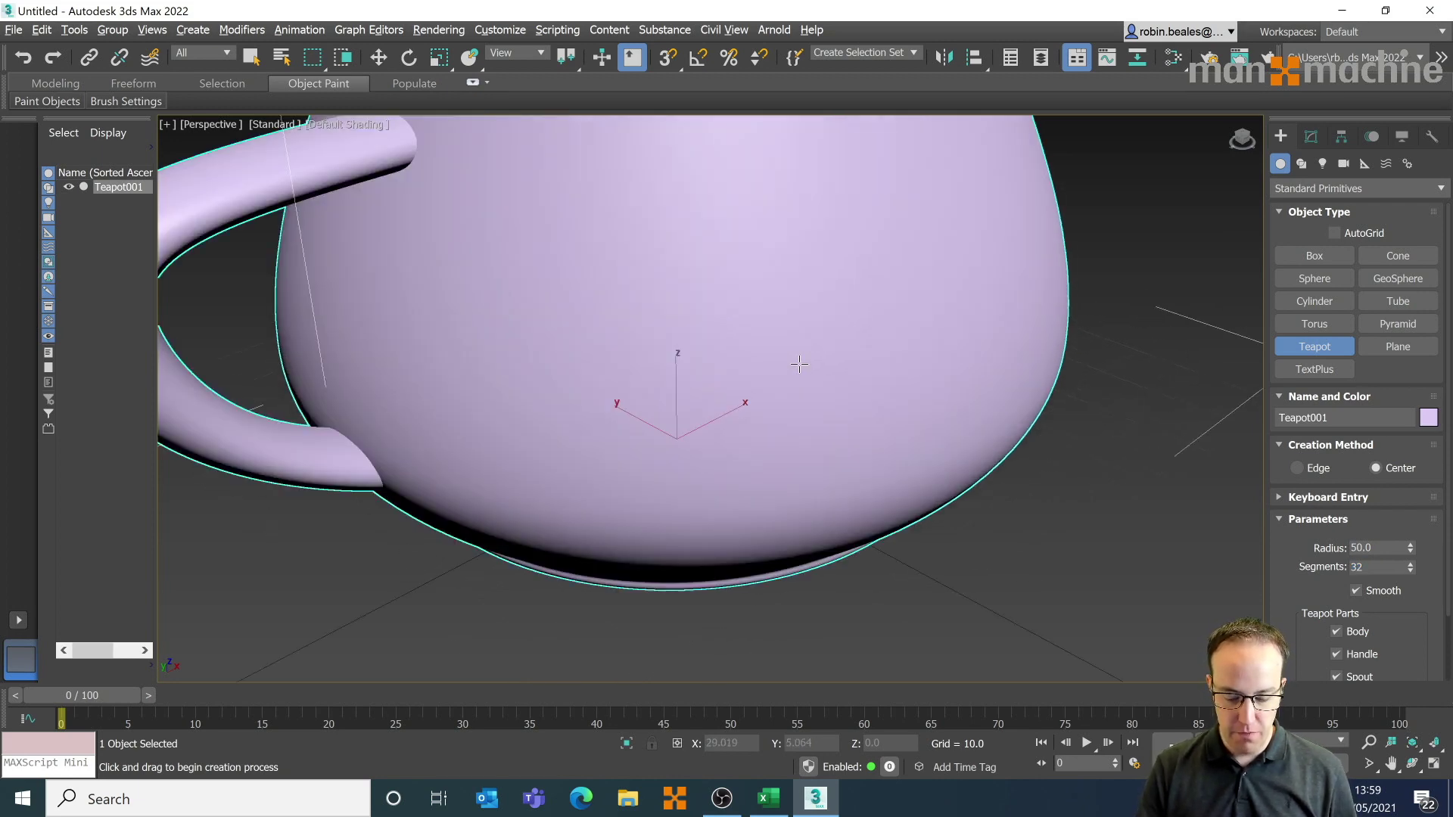
scroll(800, 360, down, 2)
- Move the teapot to X 0, Y 0 and frame it in the view
click(378, 57)
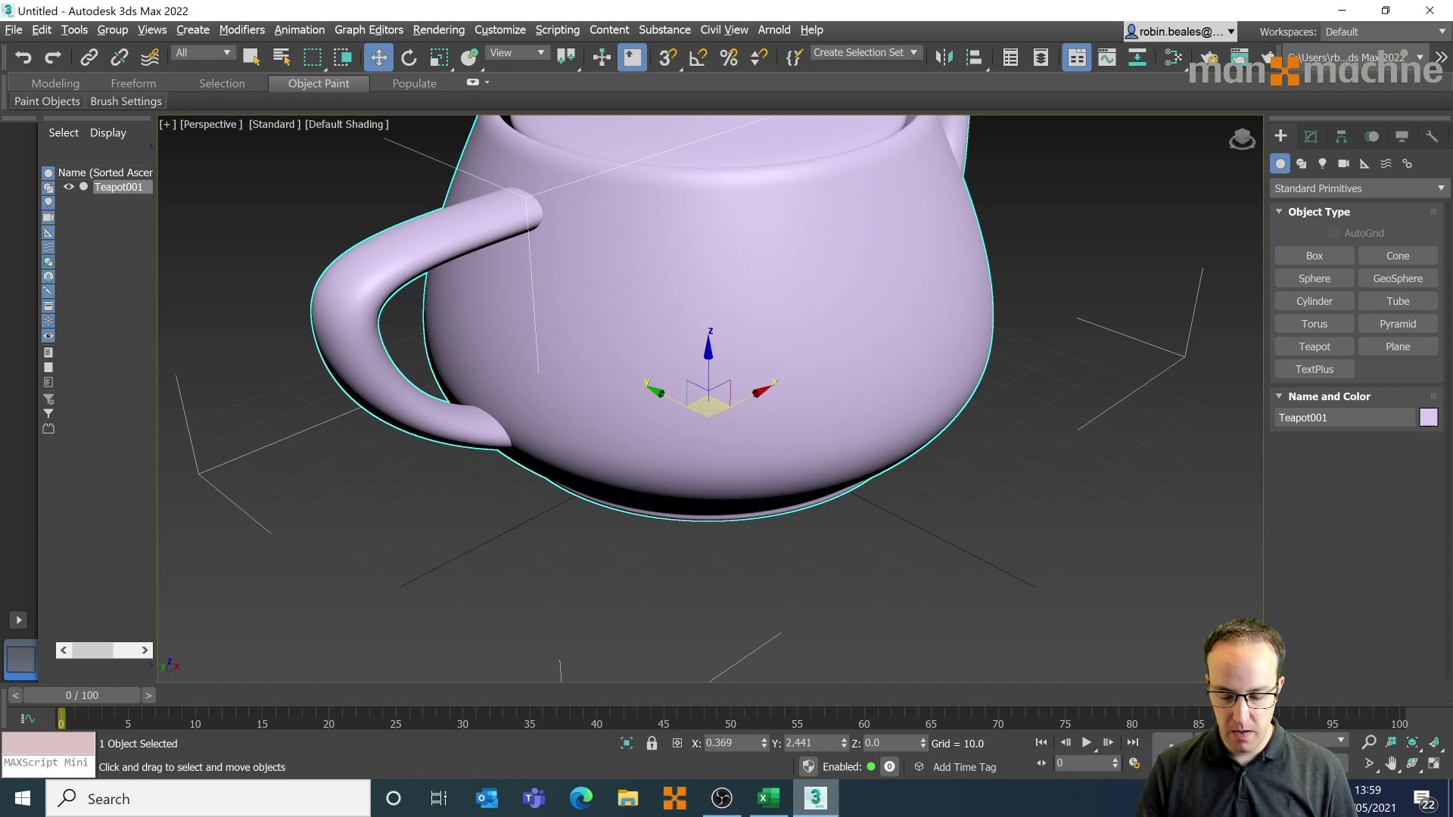
double_click(726, 743)
text(0)
key(Tab)
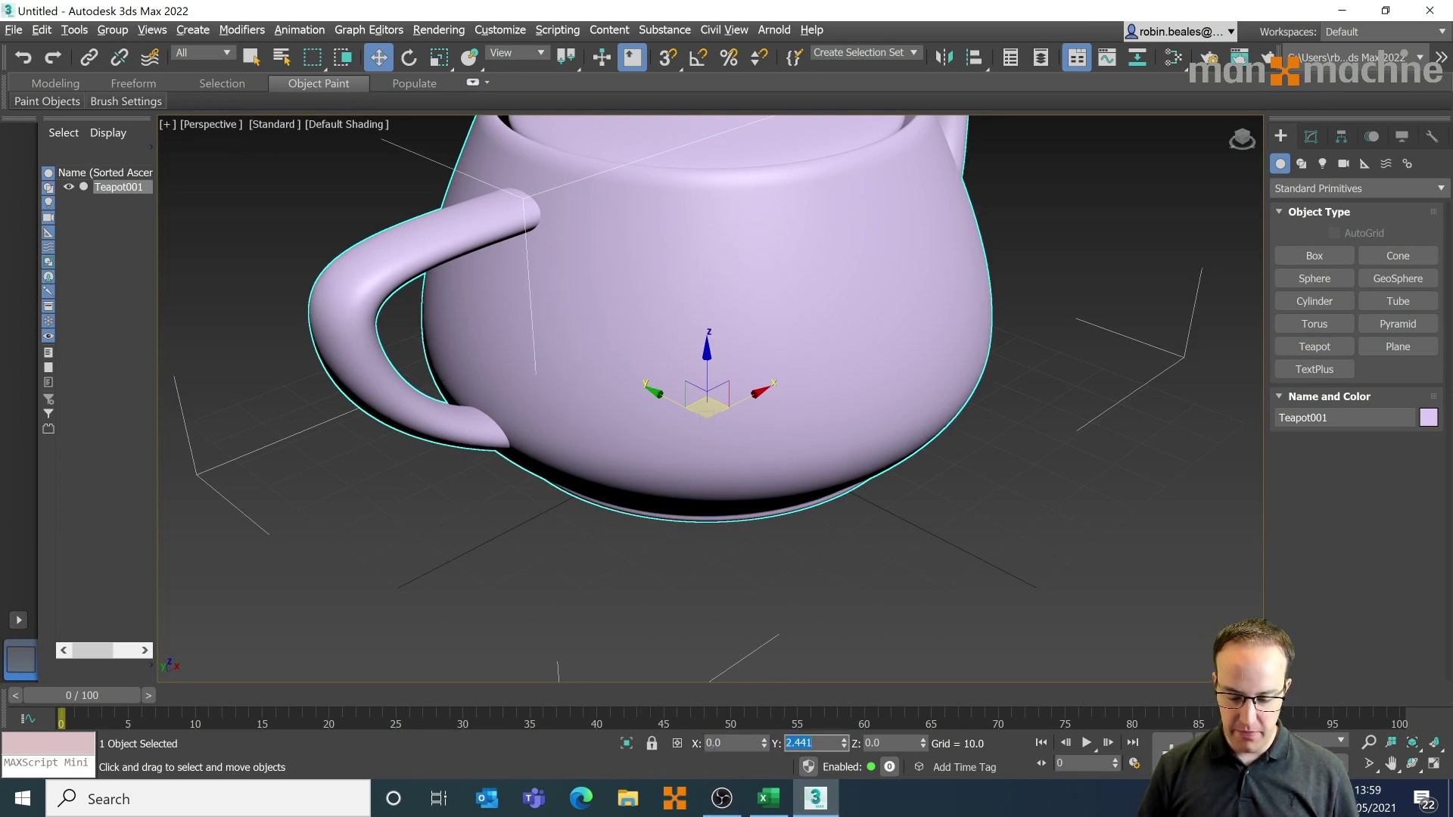
text(0)
key(Tab)
click(929, 598)
key(z)
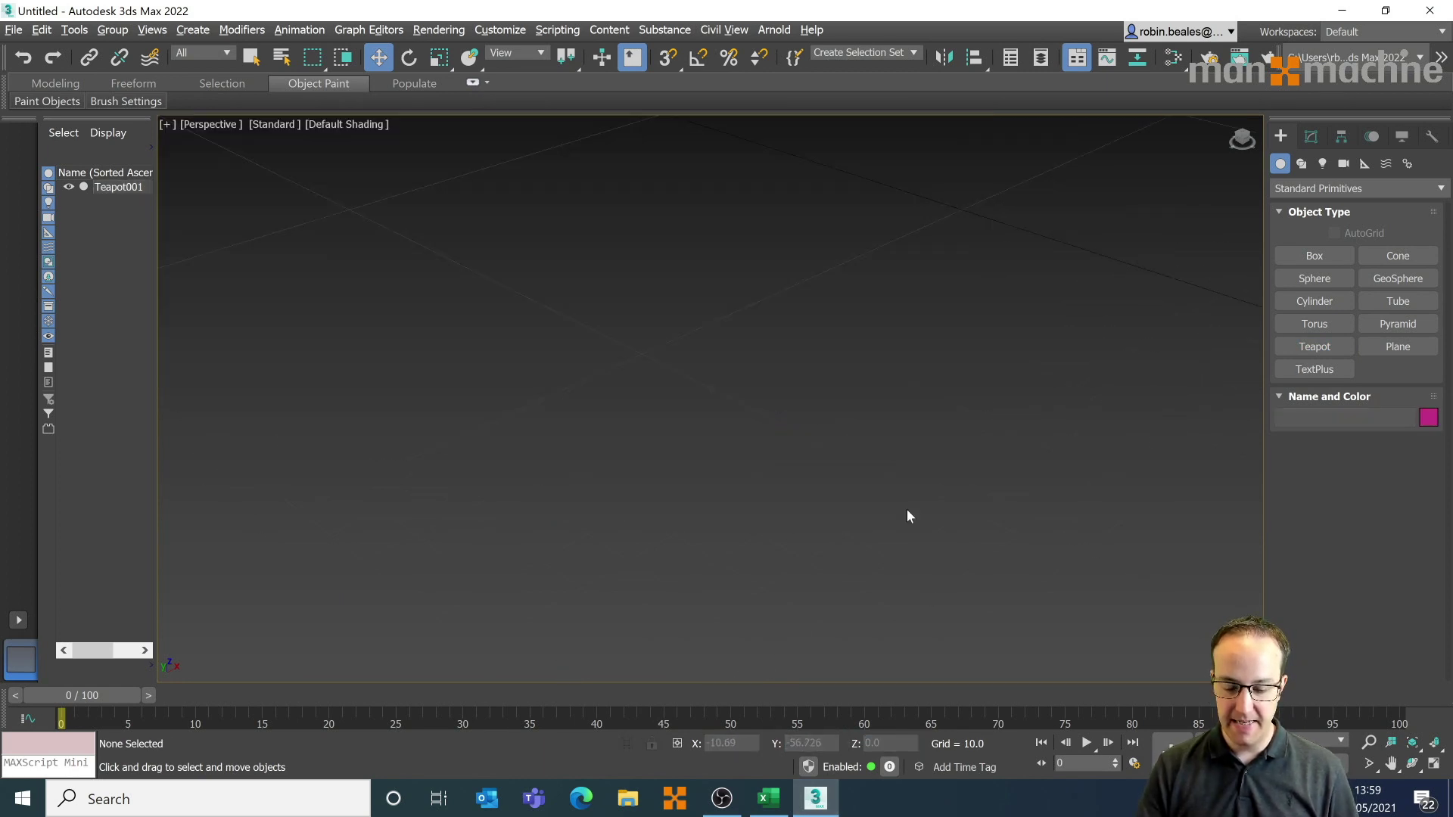
click(908, 501)
key(e)
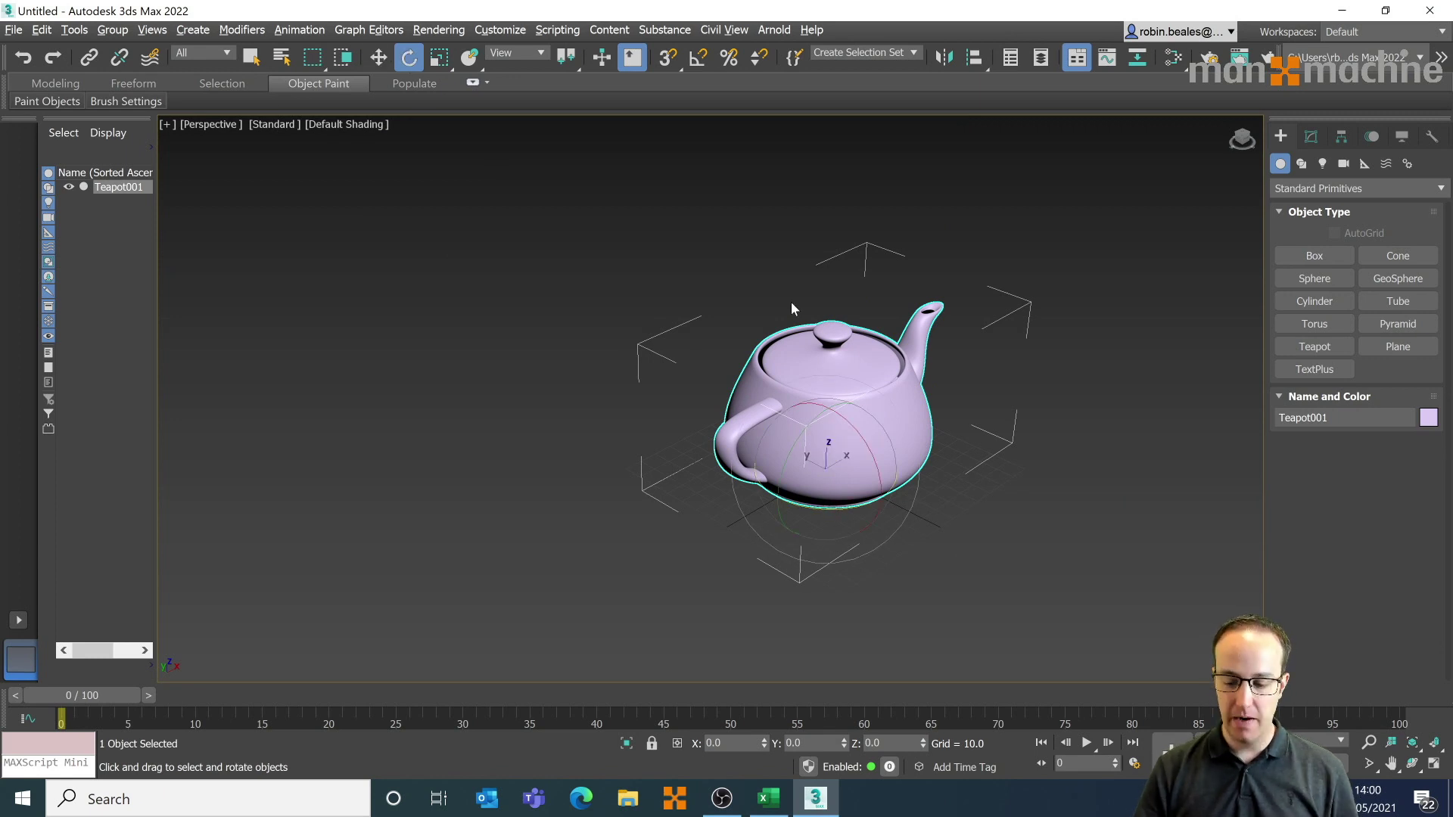
- Create a Liquid object from the Fluids category at the teapot's base, sizing its emitter icon
click(992, 234)
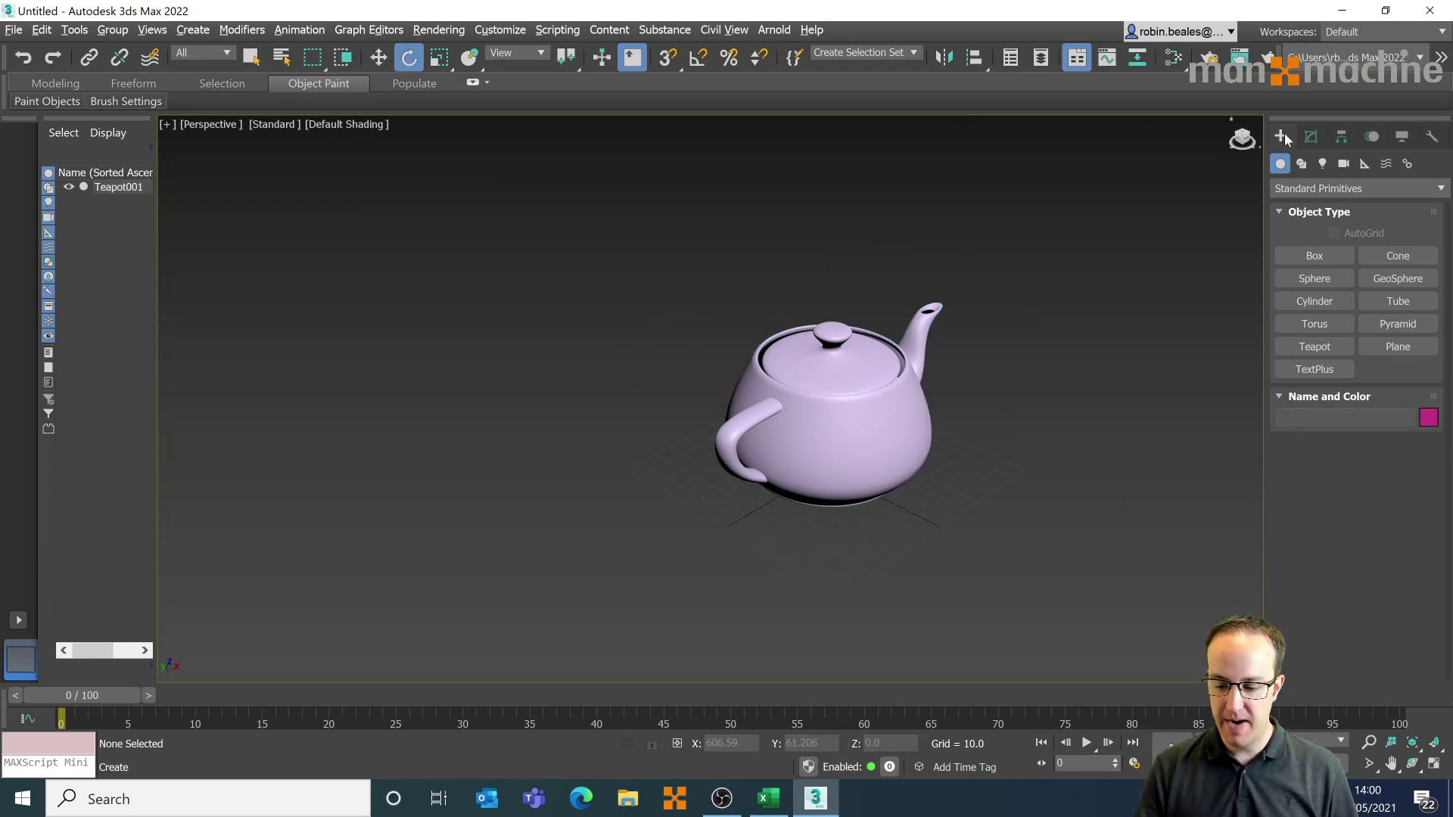
click(1312, 188)
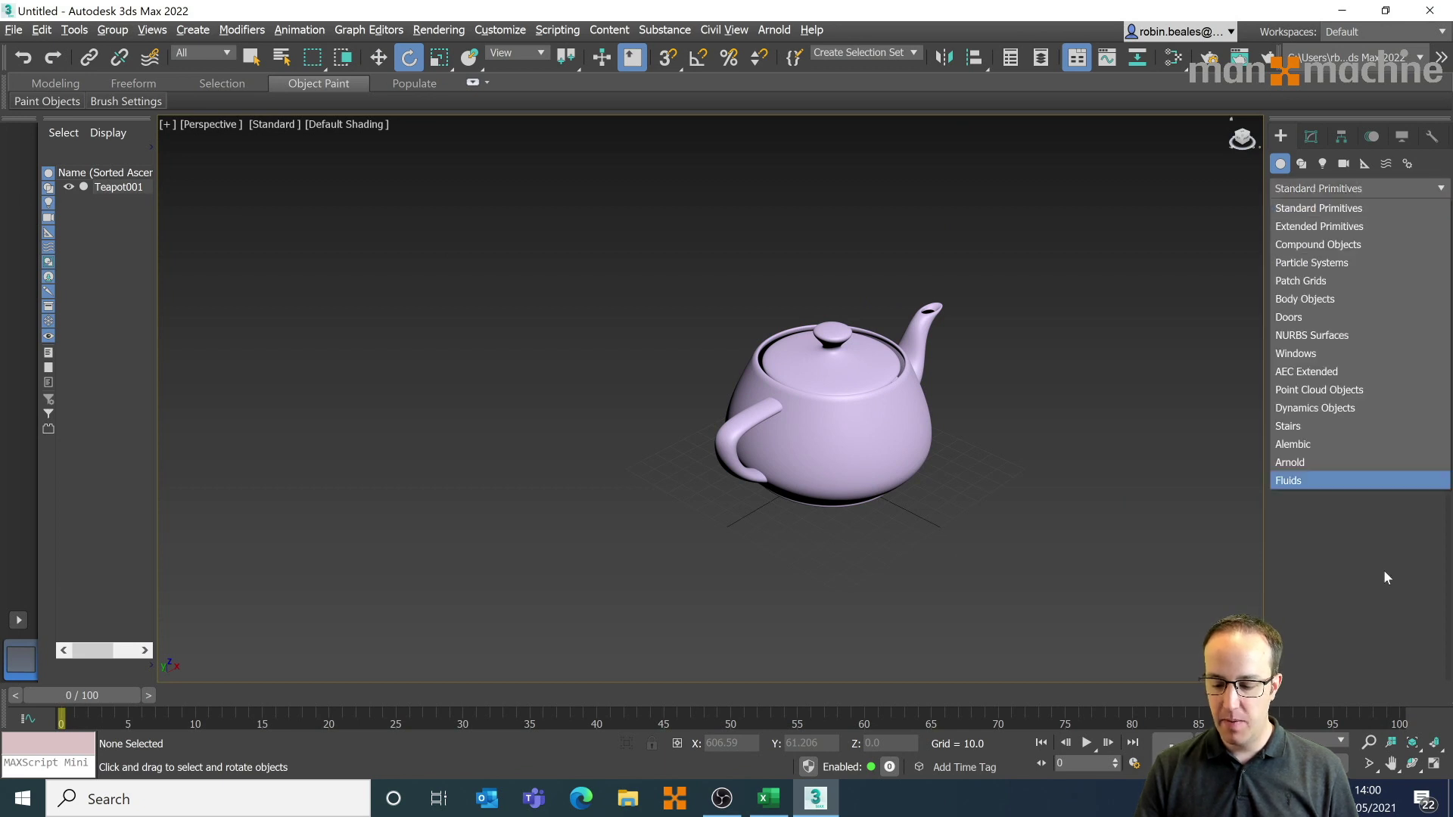
click(1316, 483)
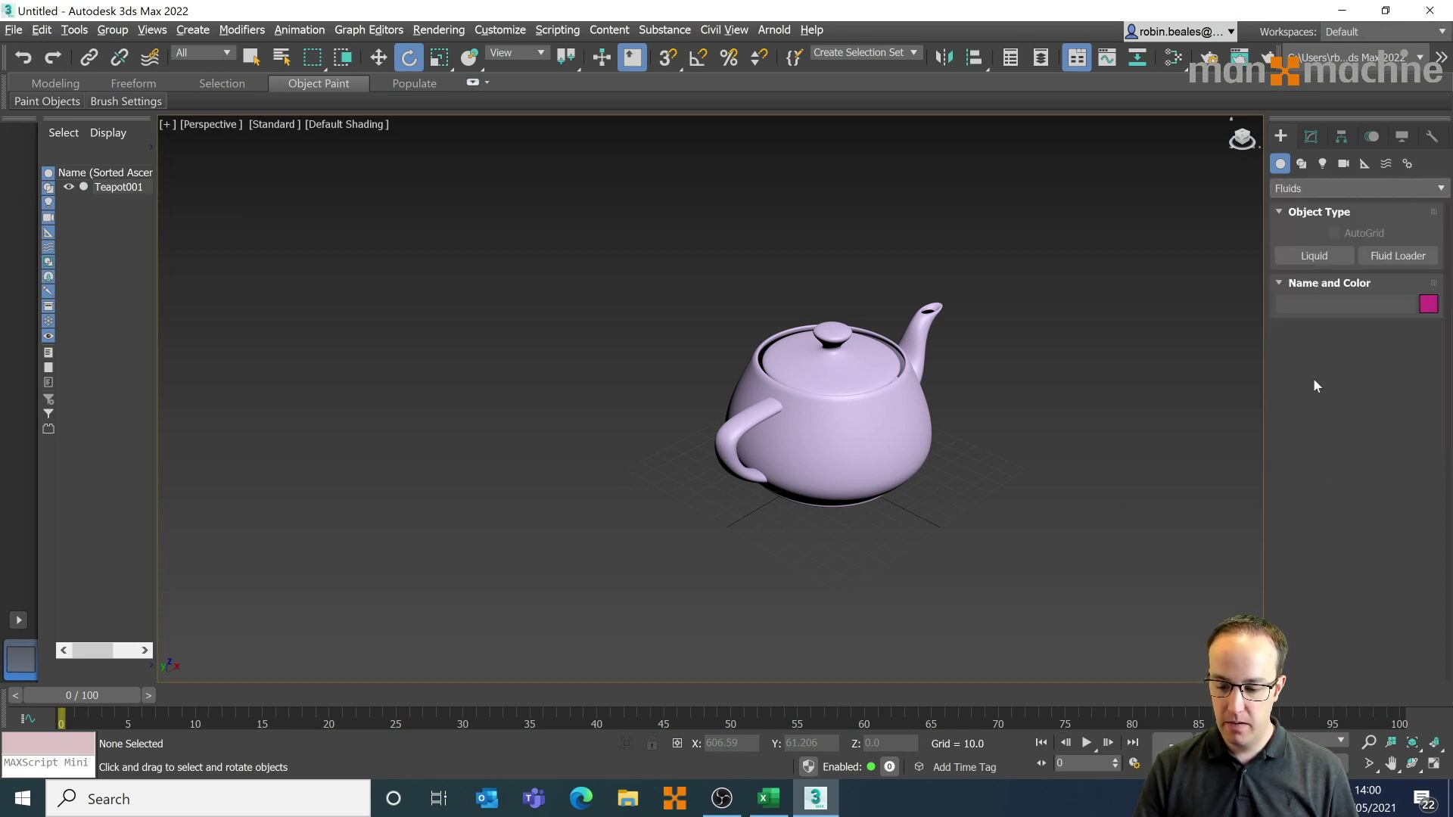
click(1309, 255)
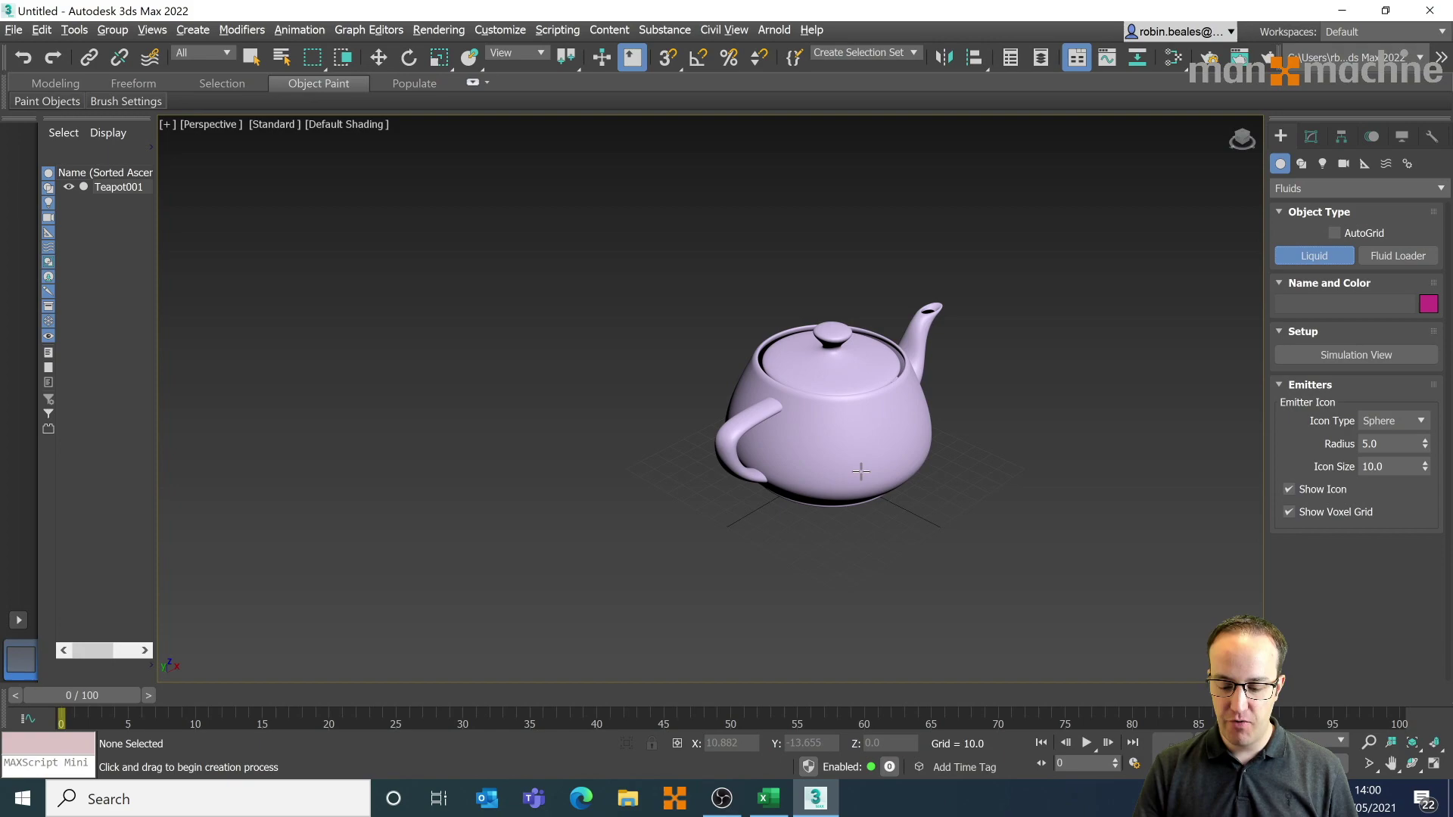
click(832, 456)
drag(1199, 684, 1067, 607)
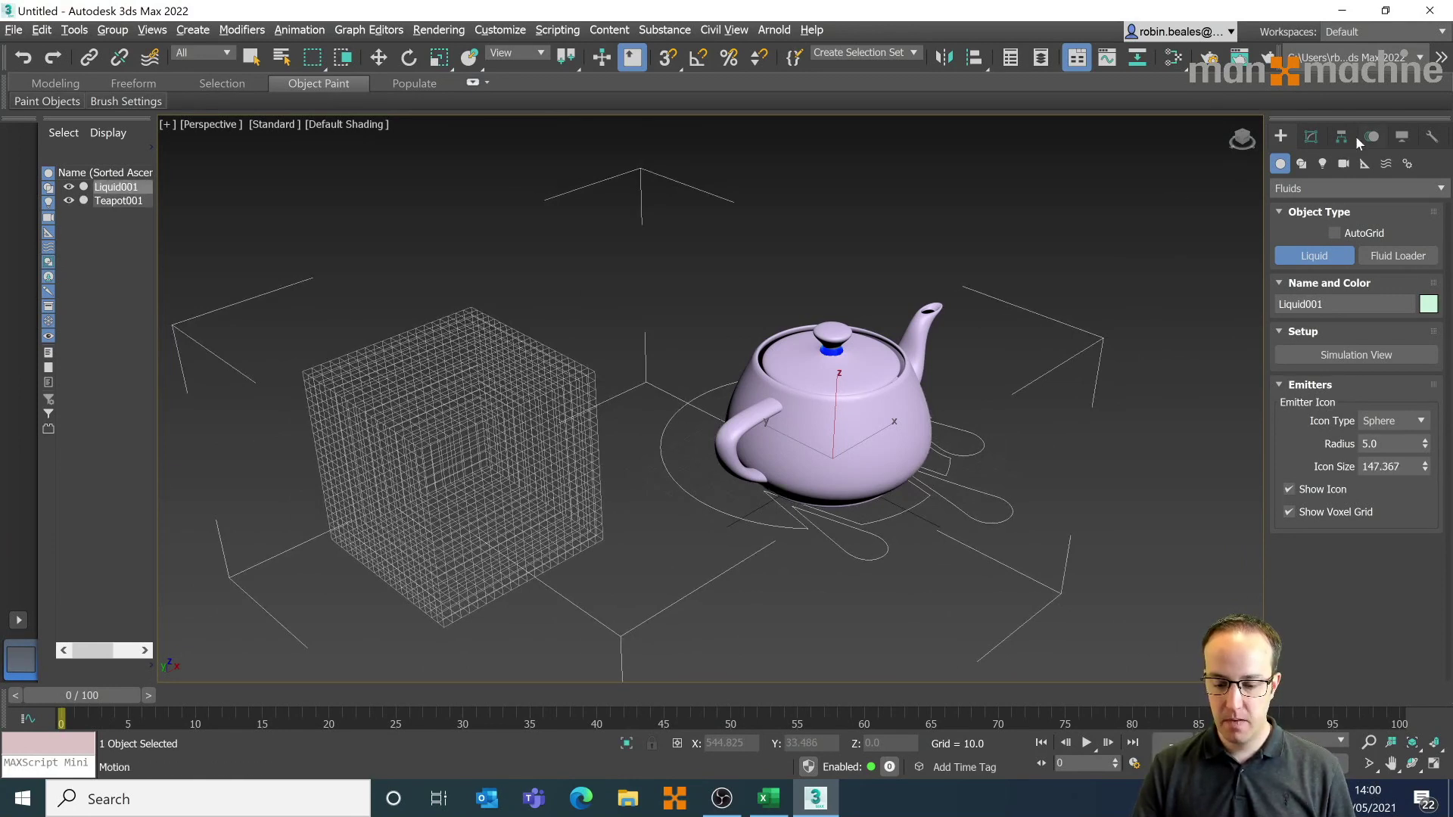
- Move Liquid001 to X 0 and Y 0
click(1312, 136)
click(378, 57)
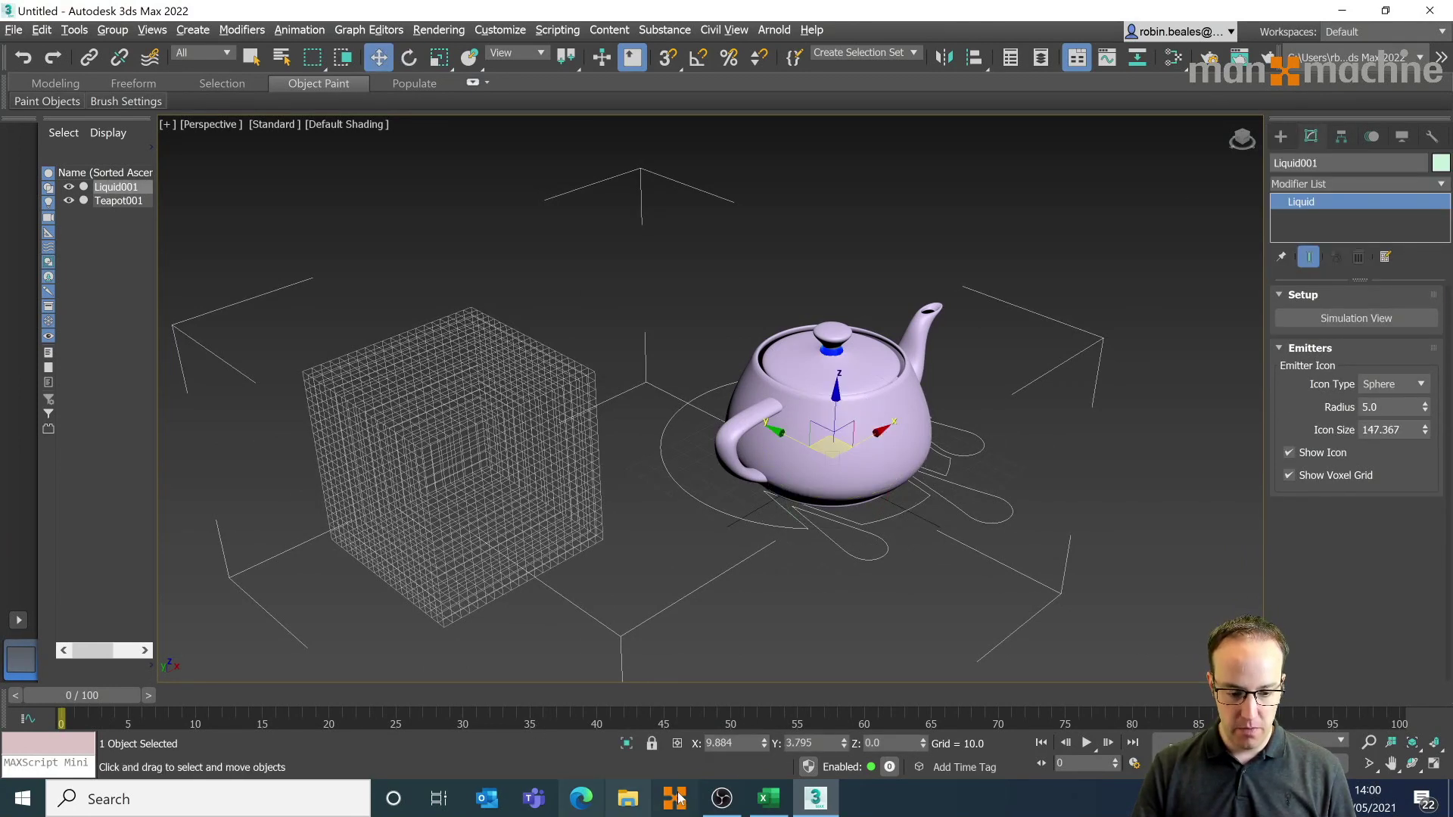
double_click(719, 743)
text(0)
key(Tab)
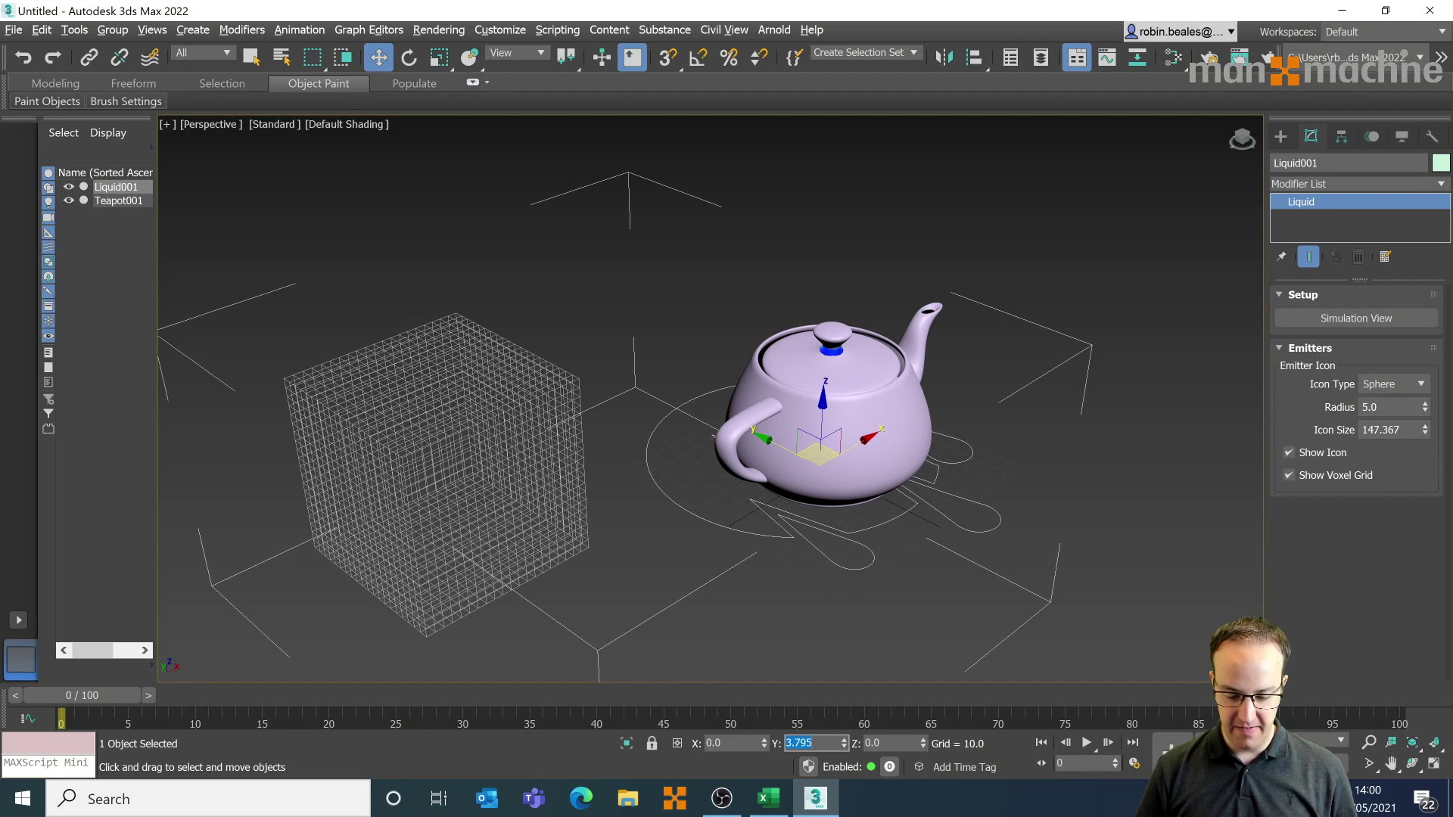
text(0)
key(Tab)
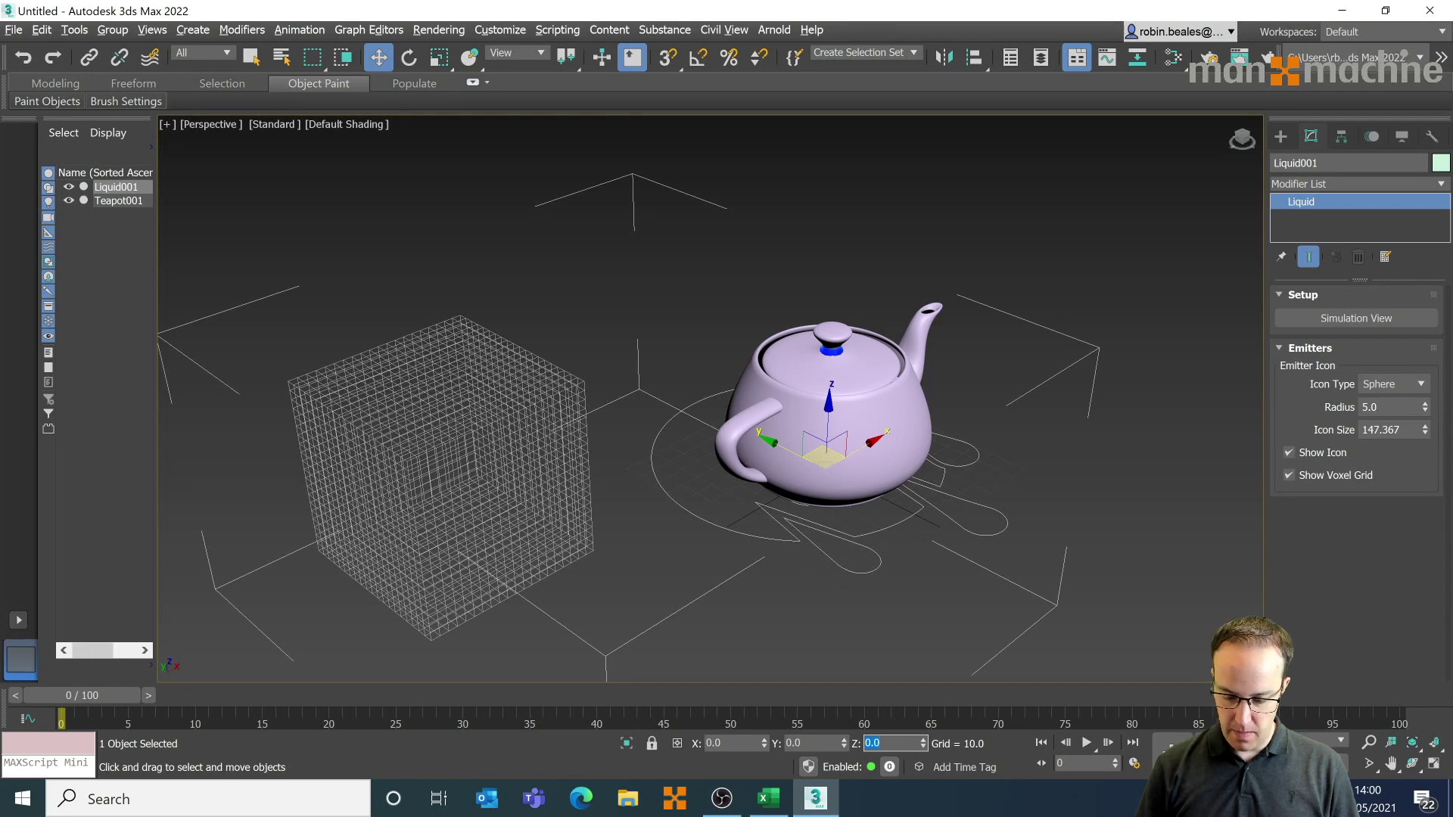
- Raise the emitter's Z height through 65 and 100 to a final 150
text(65)
key(Return)
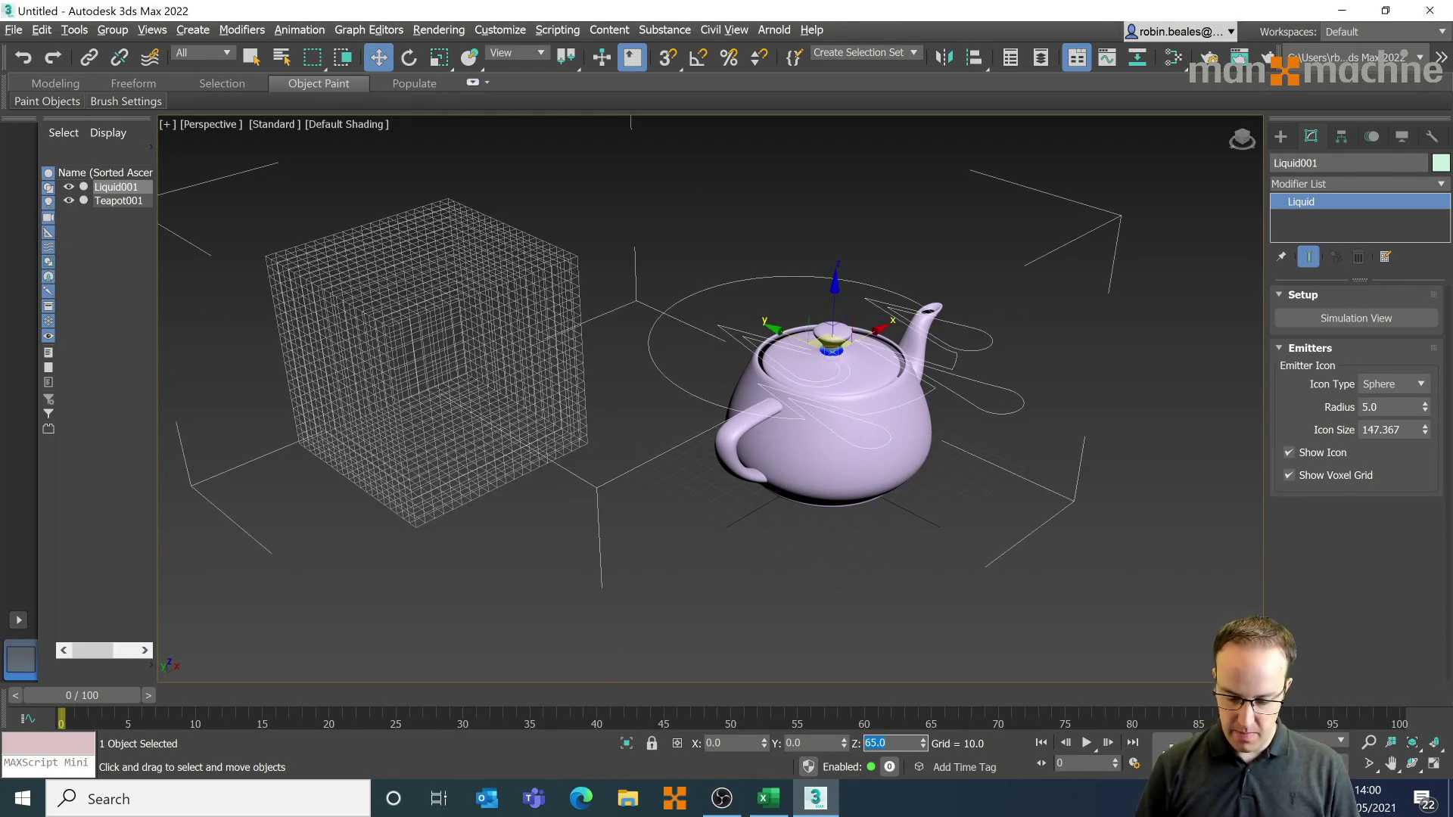
text(100)
key(Return)
text(150)
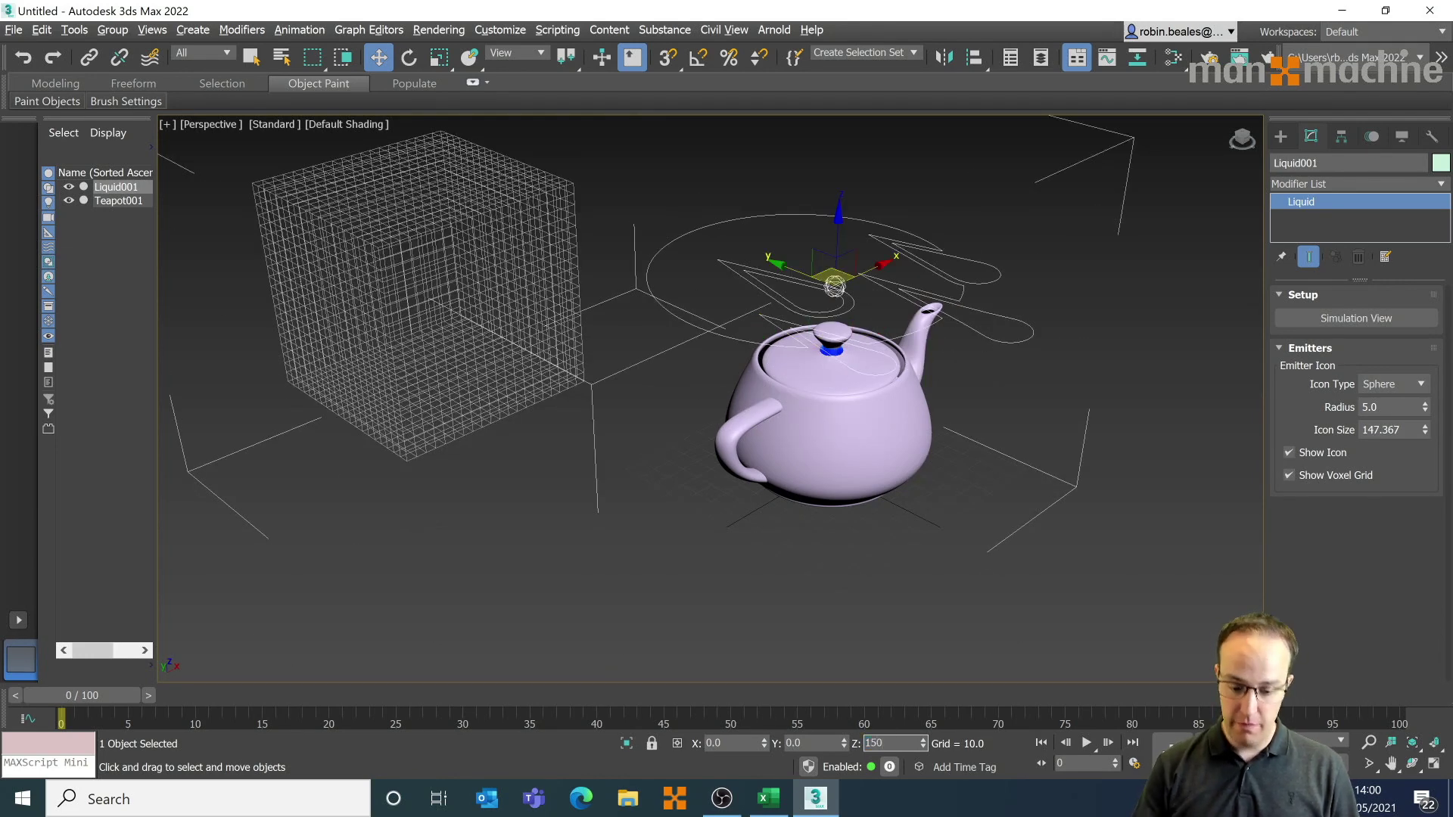
key(Return)
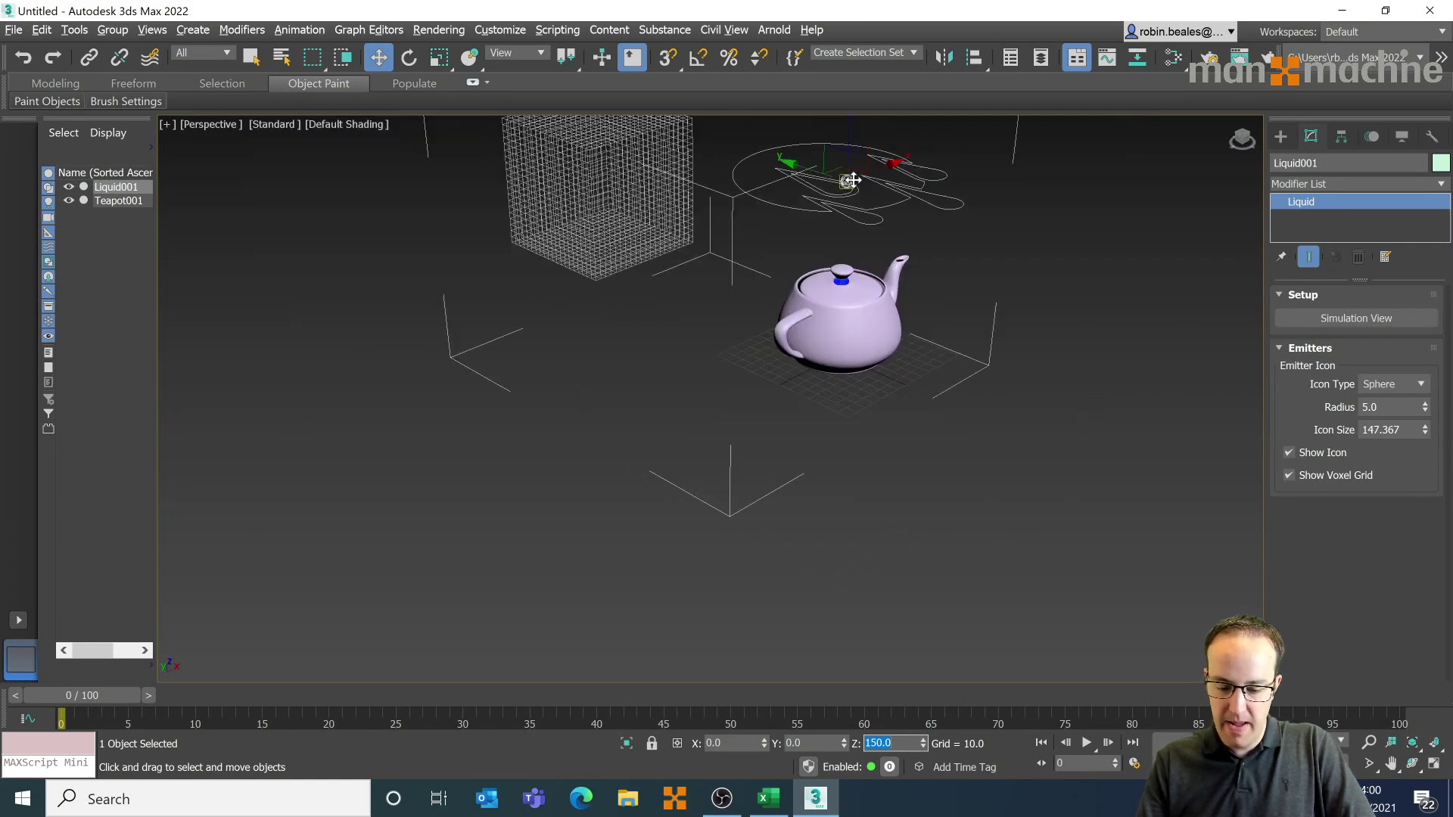
scroll(898, 162, up, 4)
click(1412, 386)
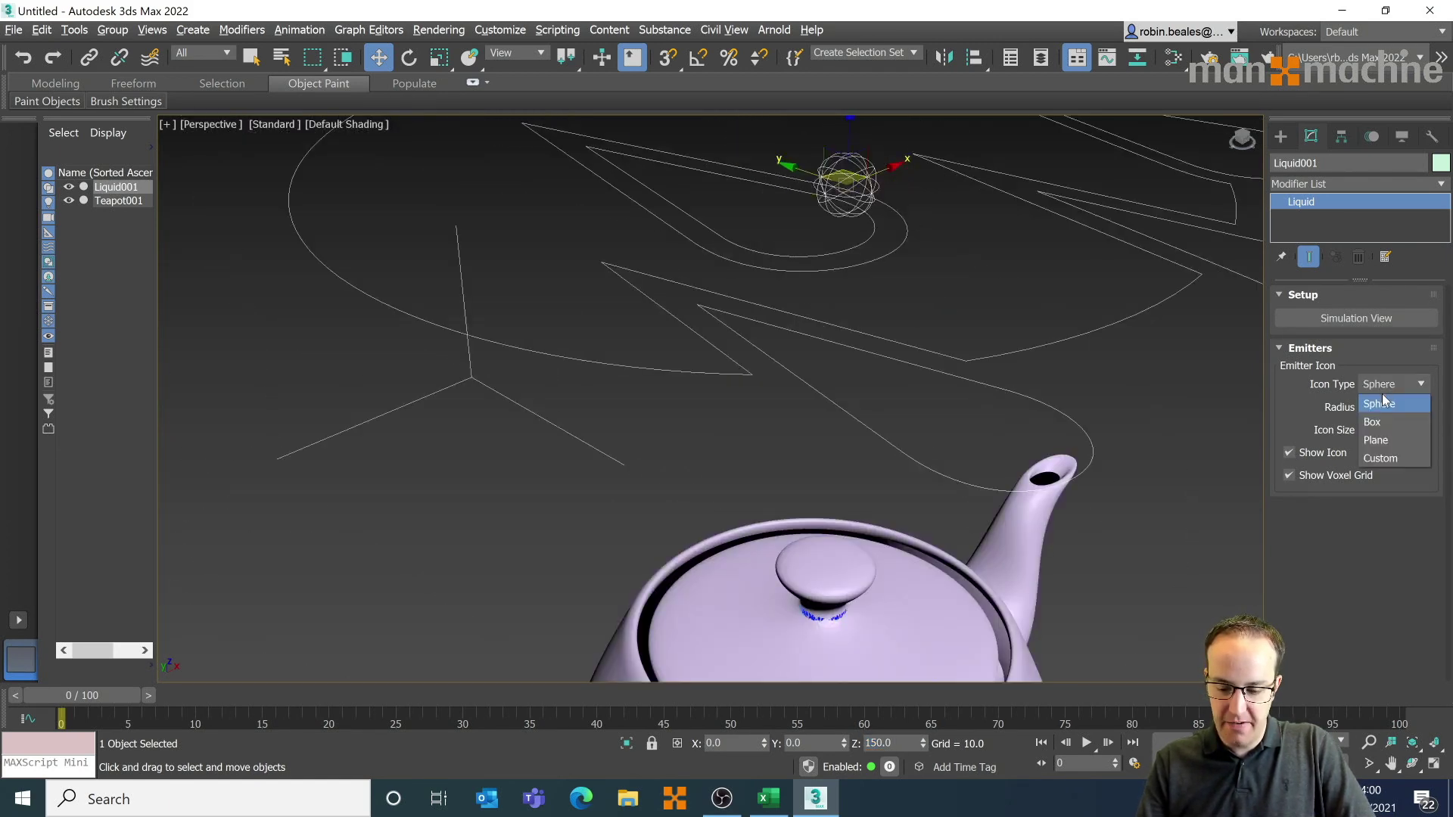
click(1379, 417)
click(1392, 386)
click(1385, 439)
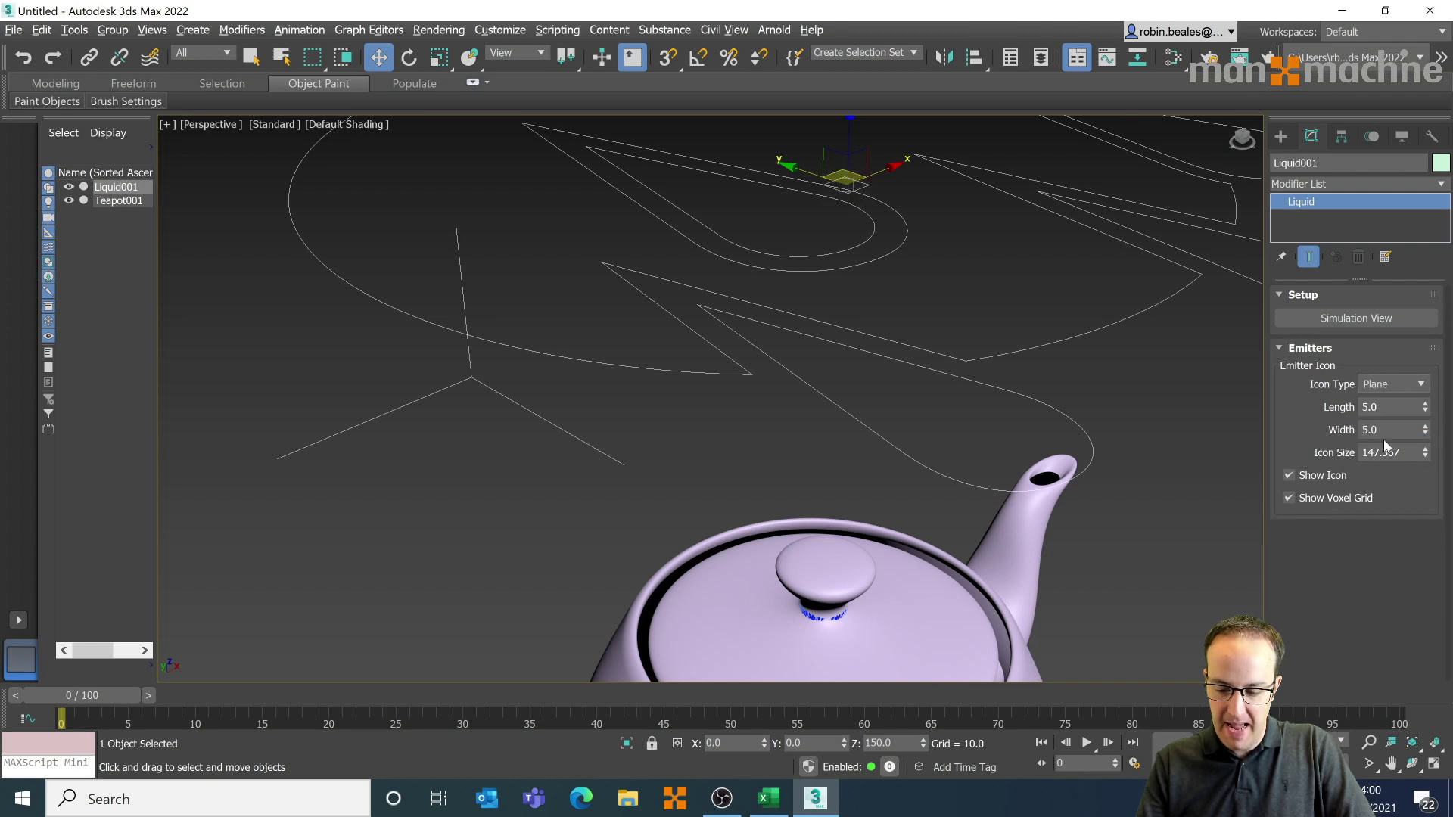
click(1392, 384)
click(1396, 463)
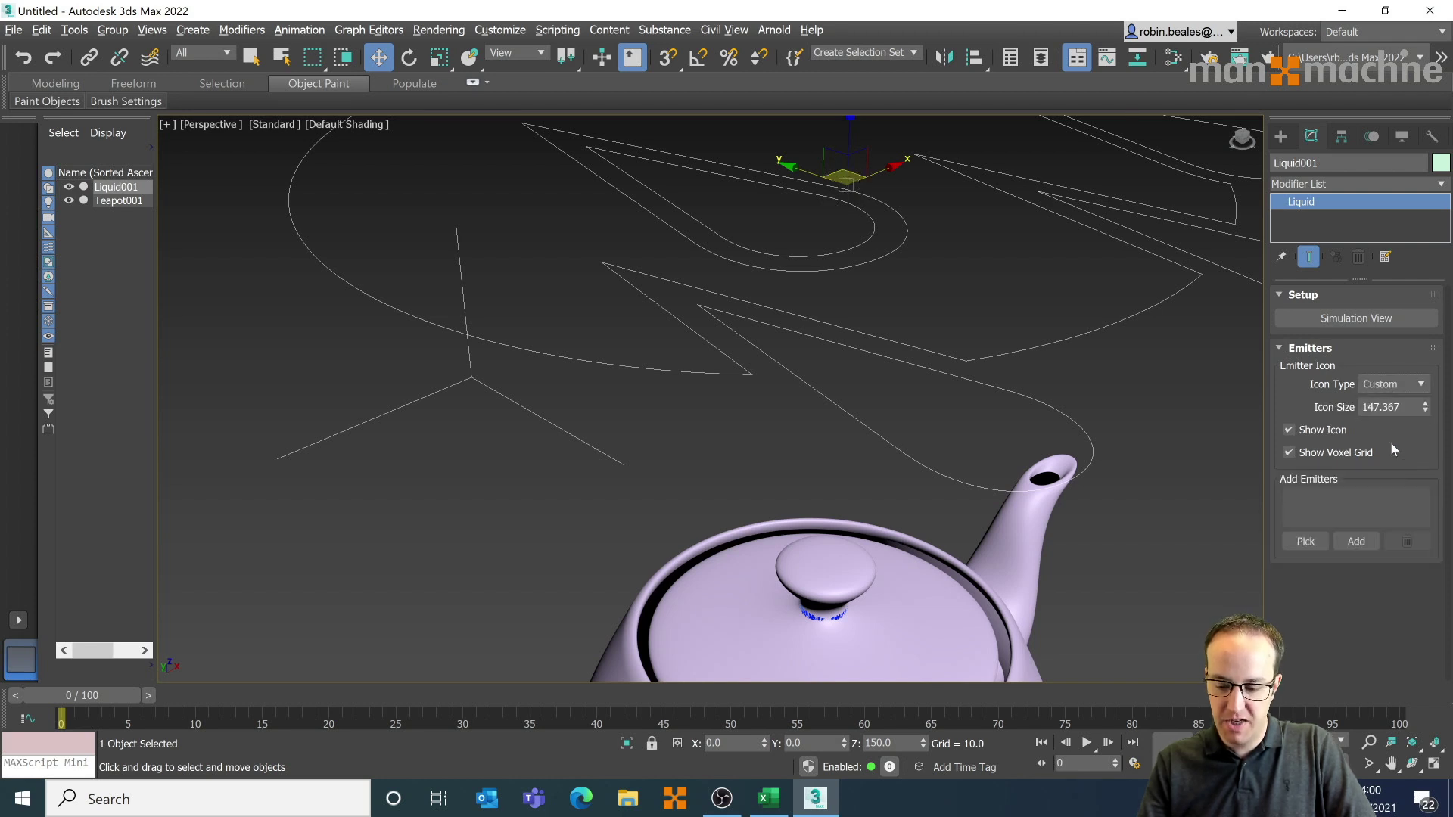
click(1387, 386)
click(1386, 403)
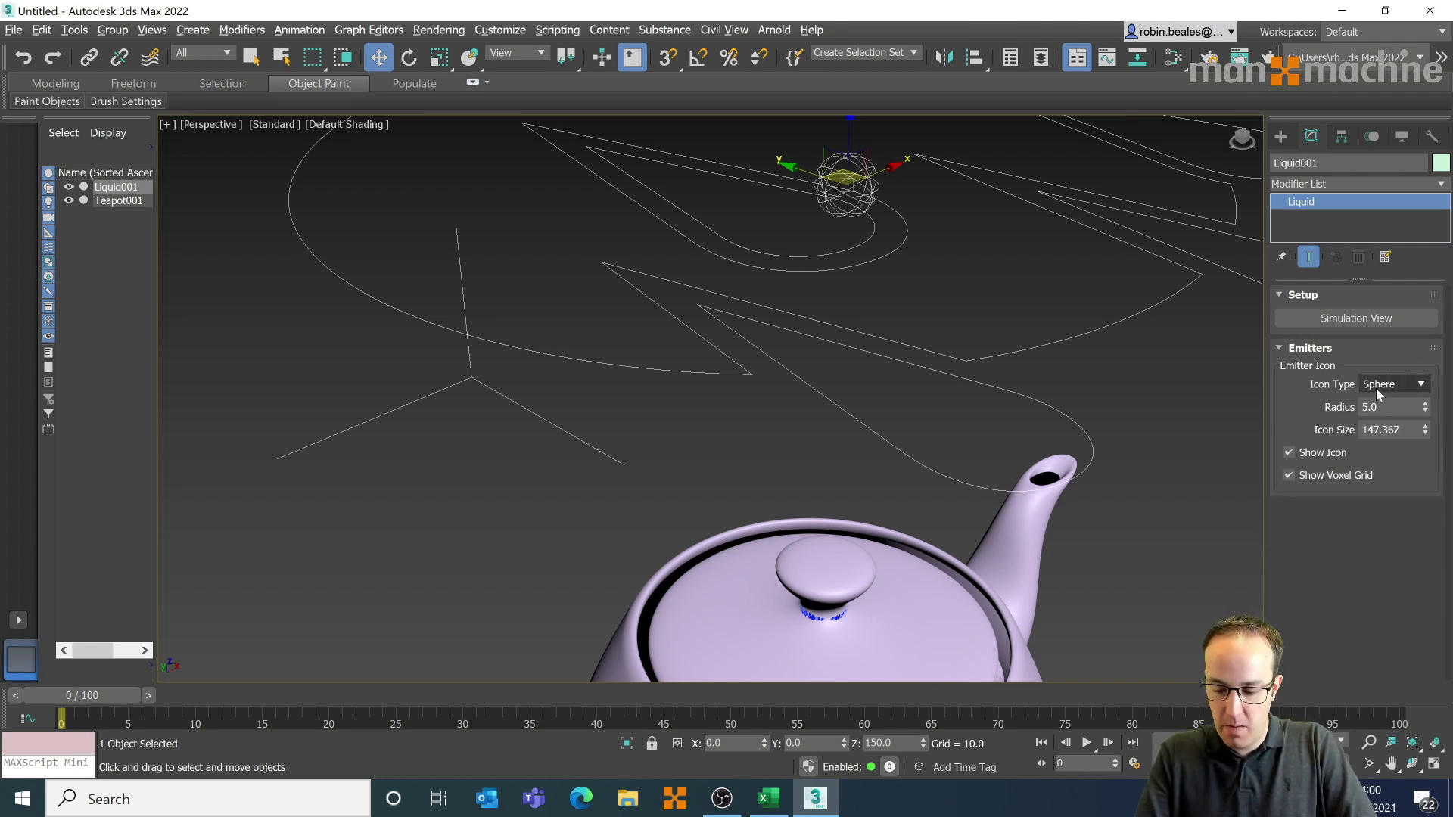
double_click(1374, 407)
text(10)
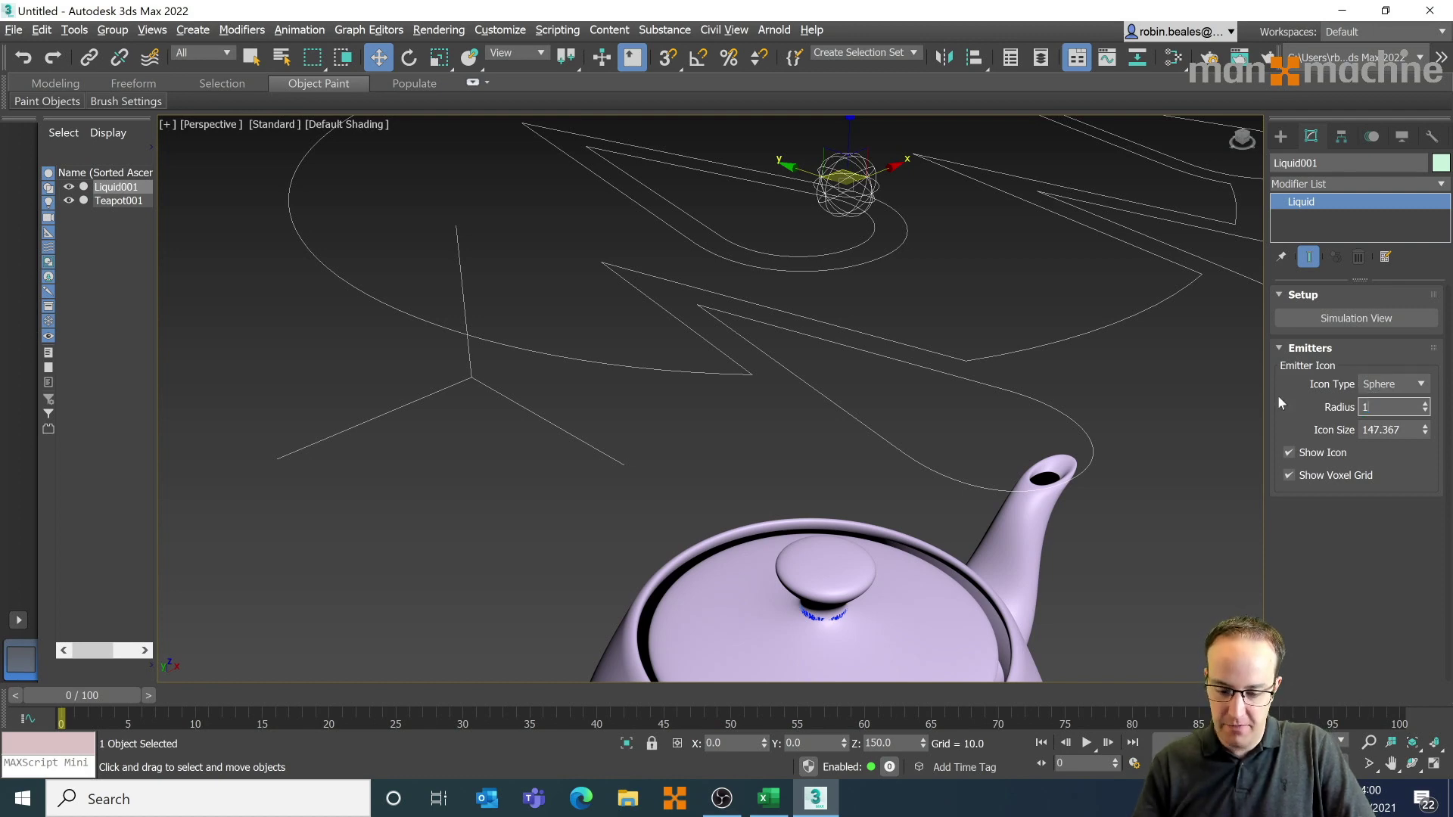
key(Return)
scroll(1033, 421, up, 3)
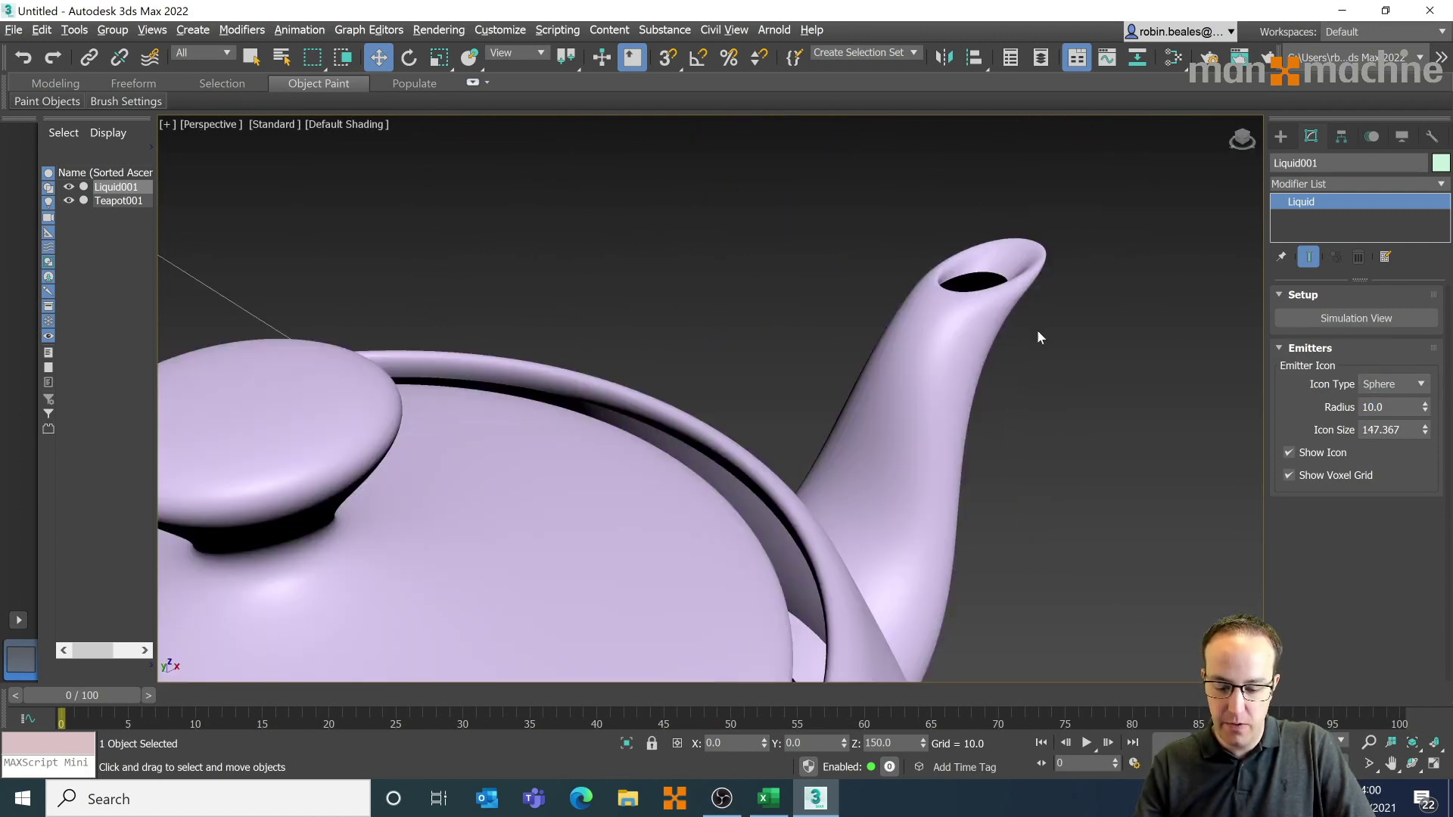
scroll(1036, 329, down, 6)
scroll(806, 390, down, 3)
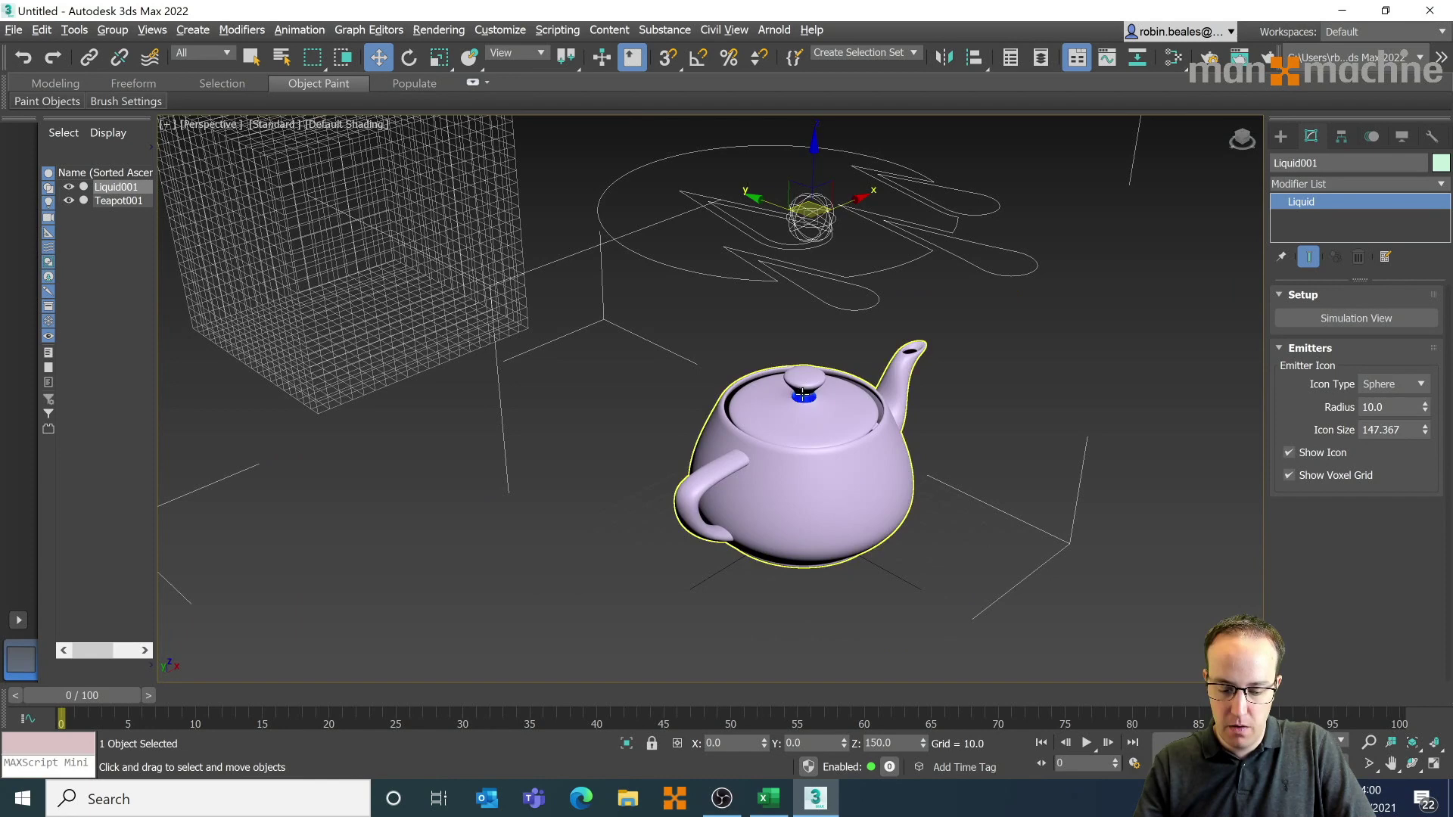
scroll(808, 388, down, 2)
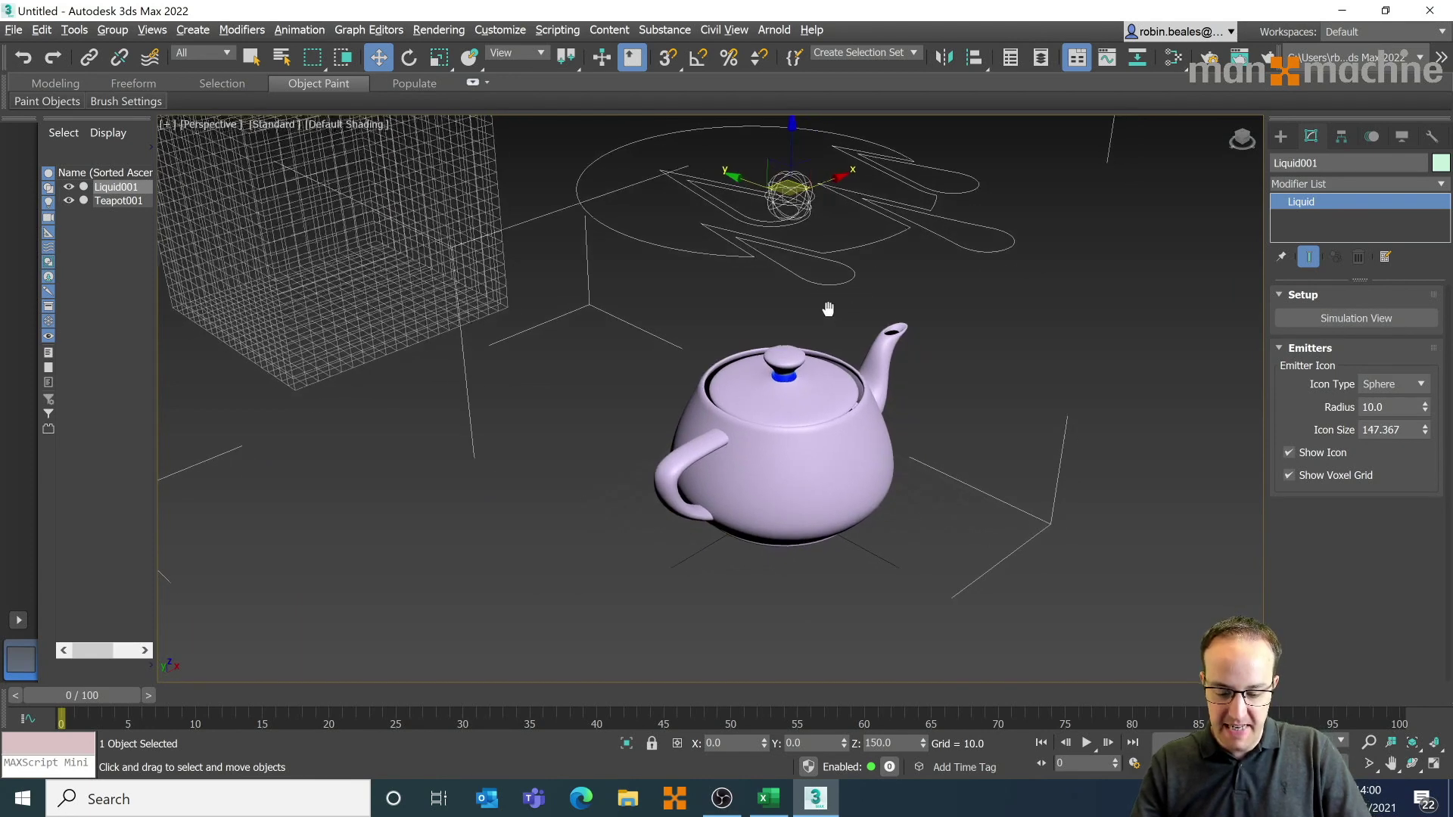
- In Top view, drag the emitter over the spout to X 38.69, then reselect it in Perspective
key(t)
scroll(757, 392, up, 3)
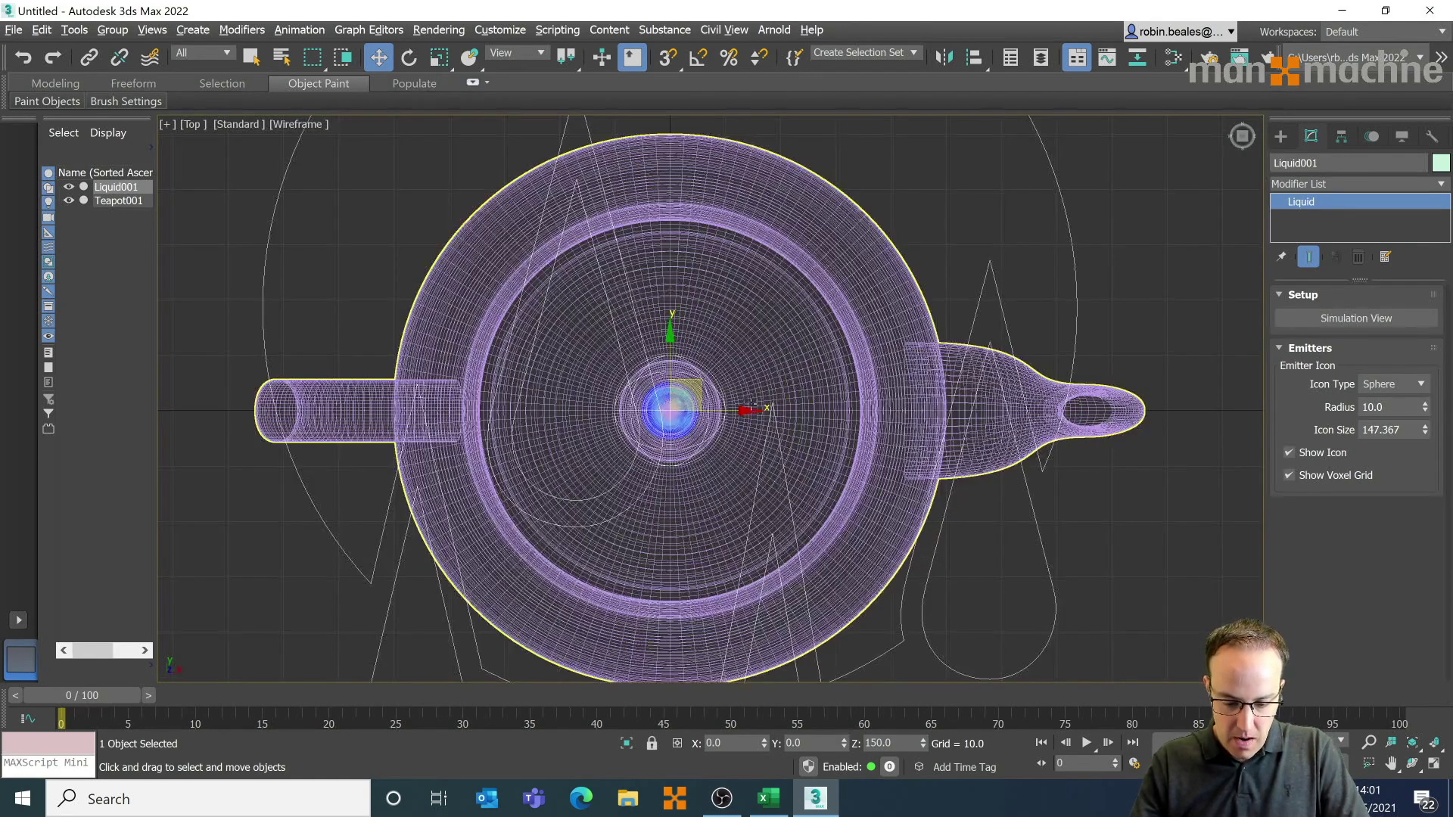
drag(739, 412, 945, 413)
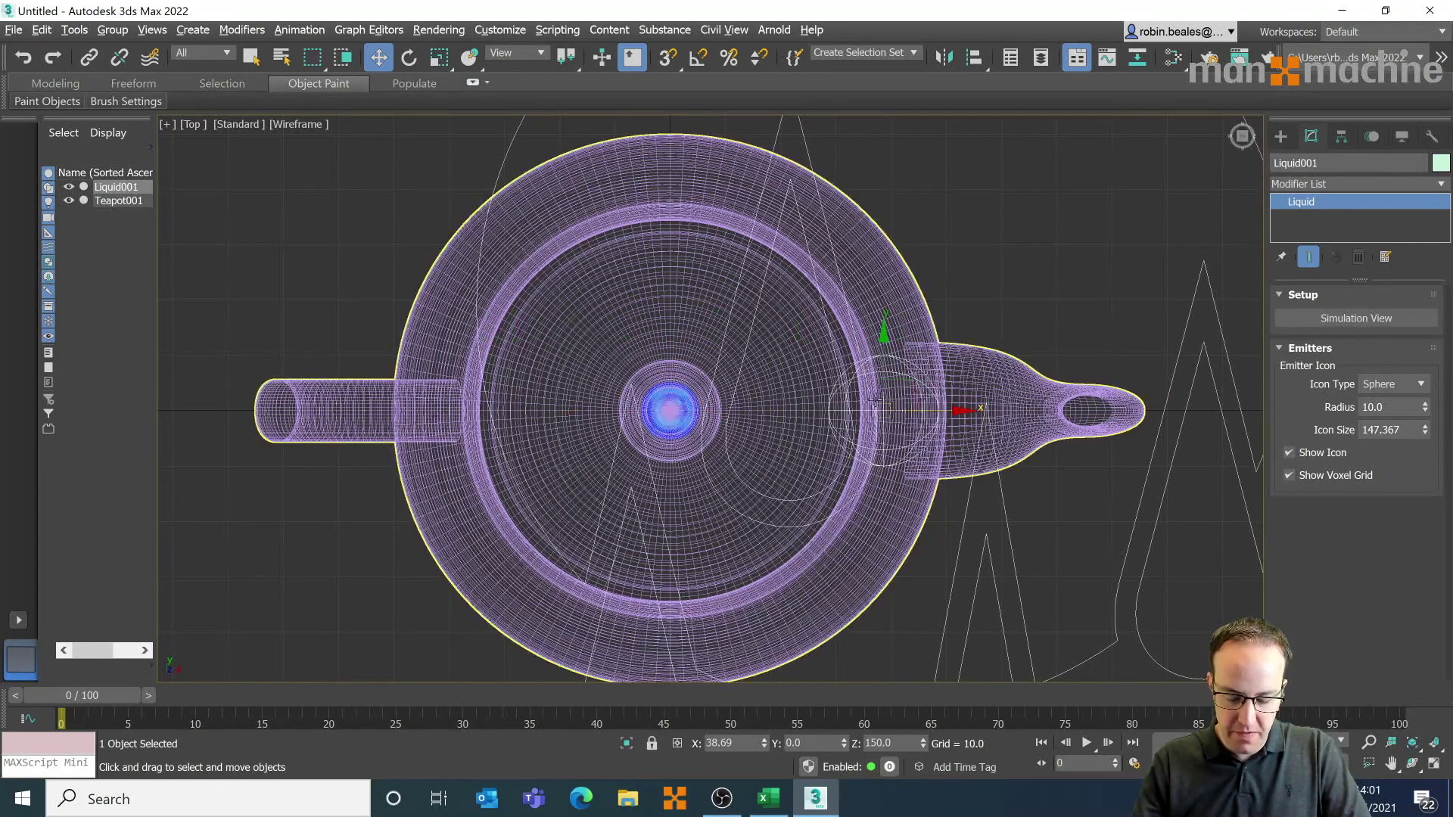
click(976, 171)
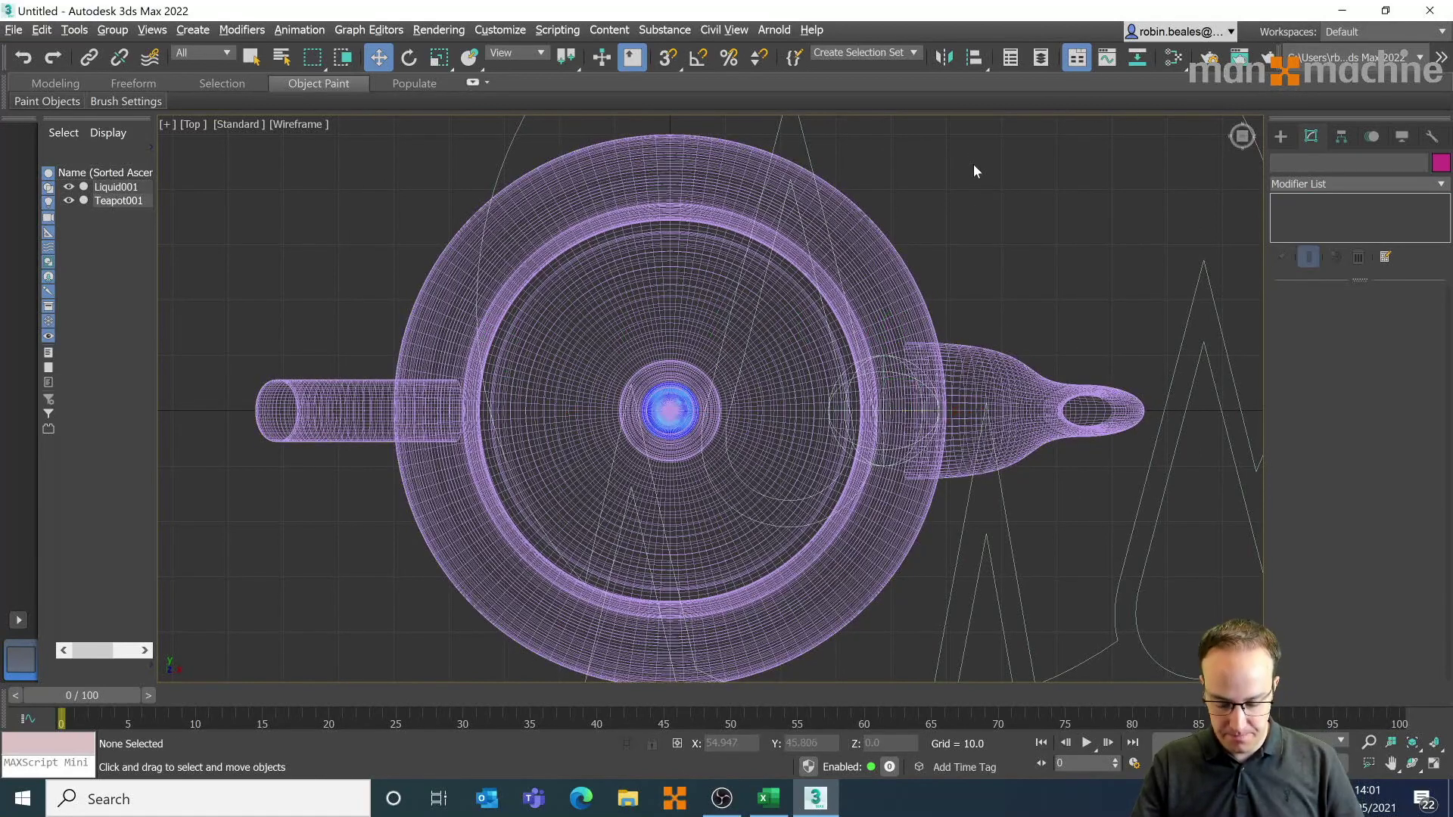
key(p)
alt+middle_drag(901, 394, 902, 242)
click(889, 233)
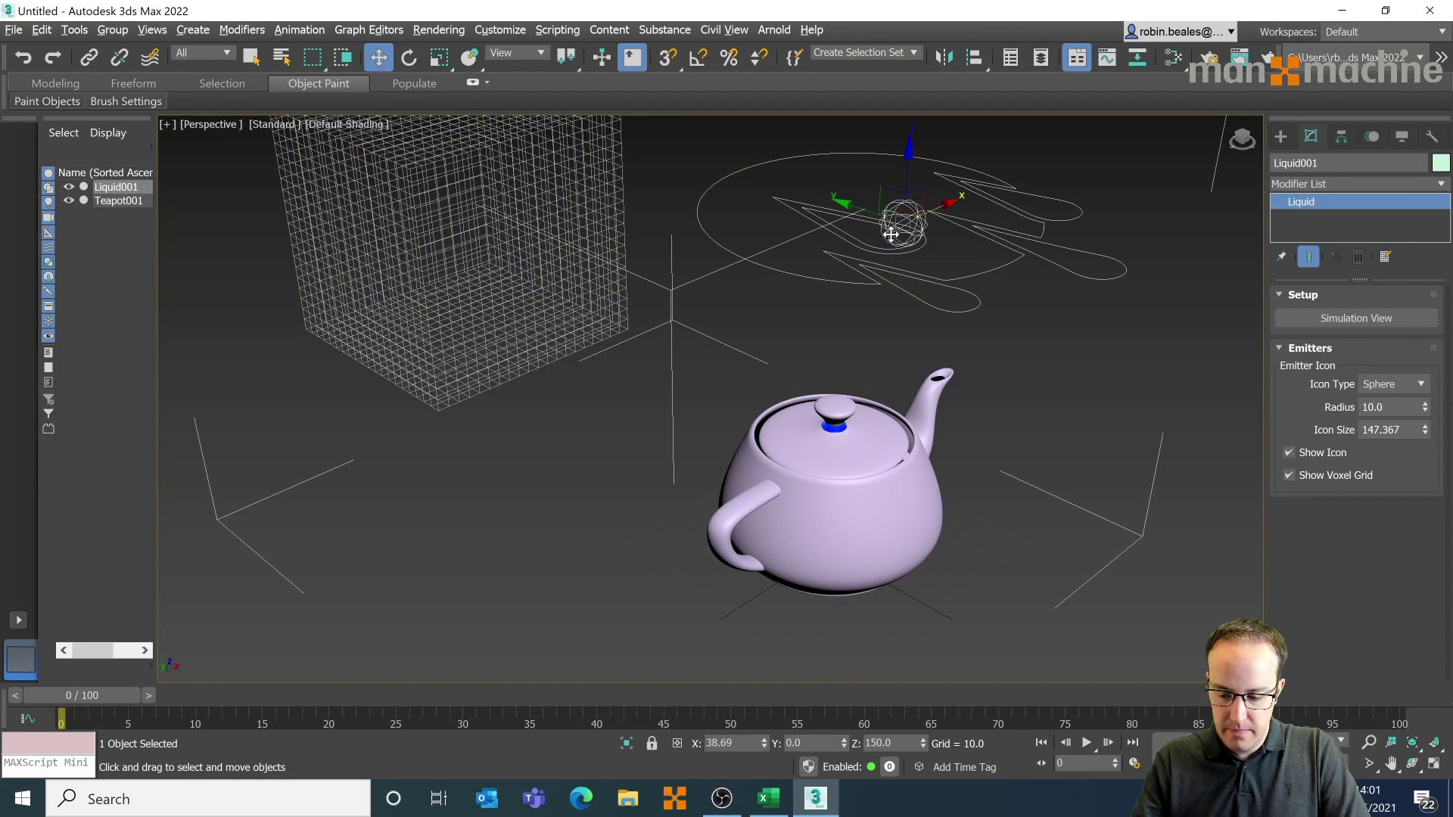
click(1426, 432)
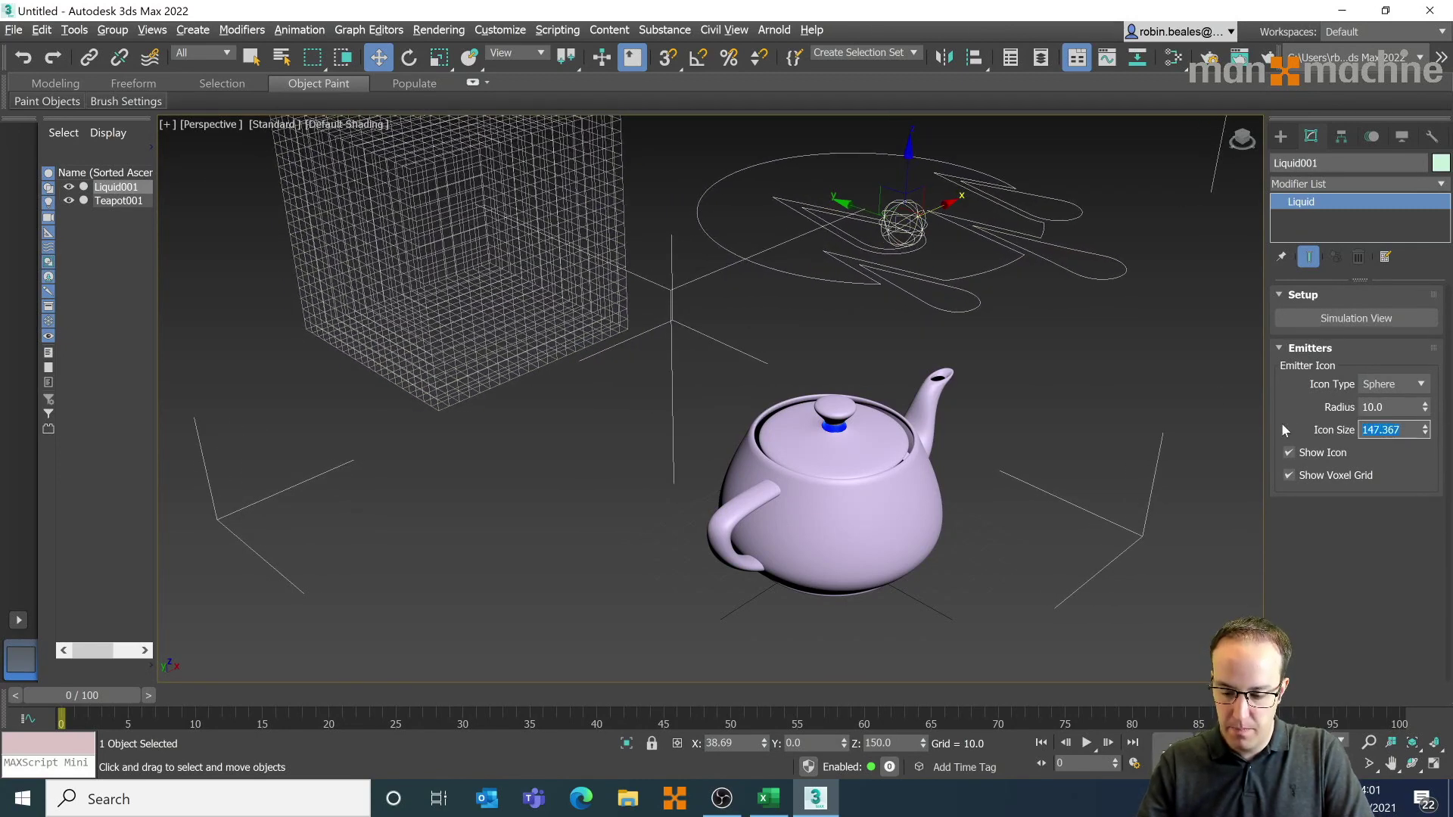
- In Simulation View's Liquid Attributes, pick Teapot001 as a collider
click(1332, 318)
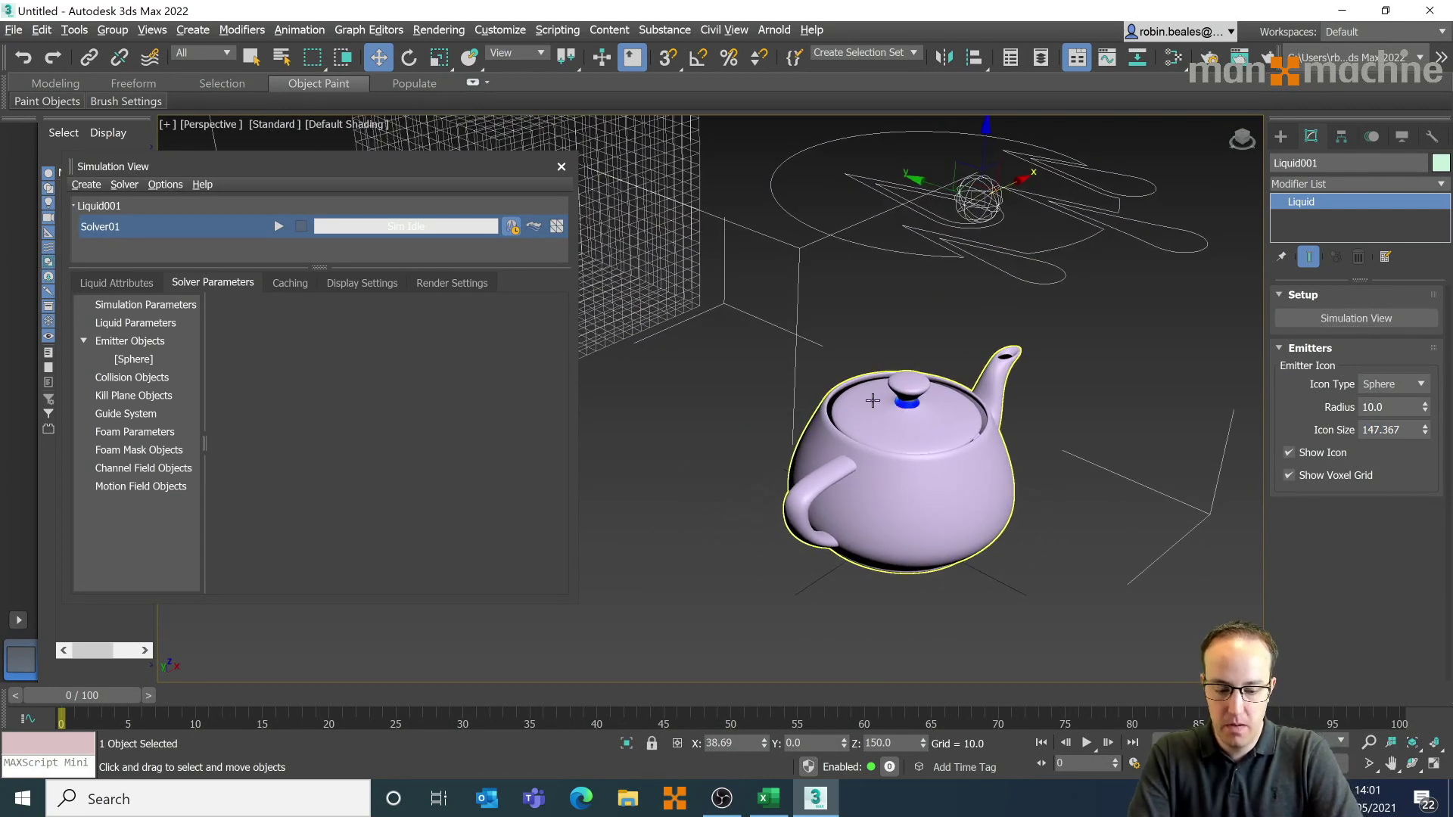
click(118, 282)
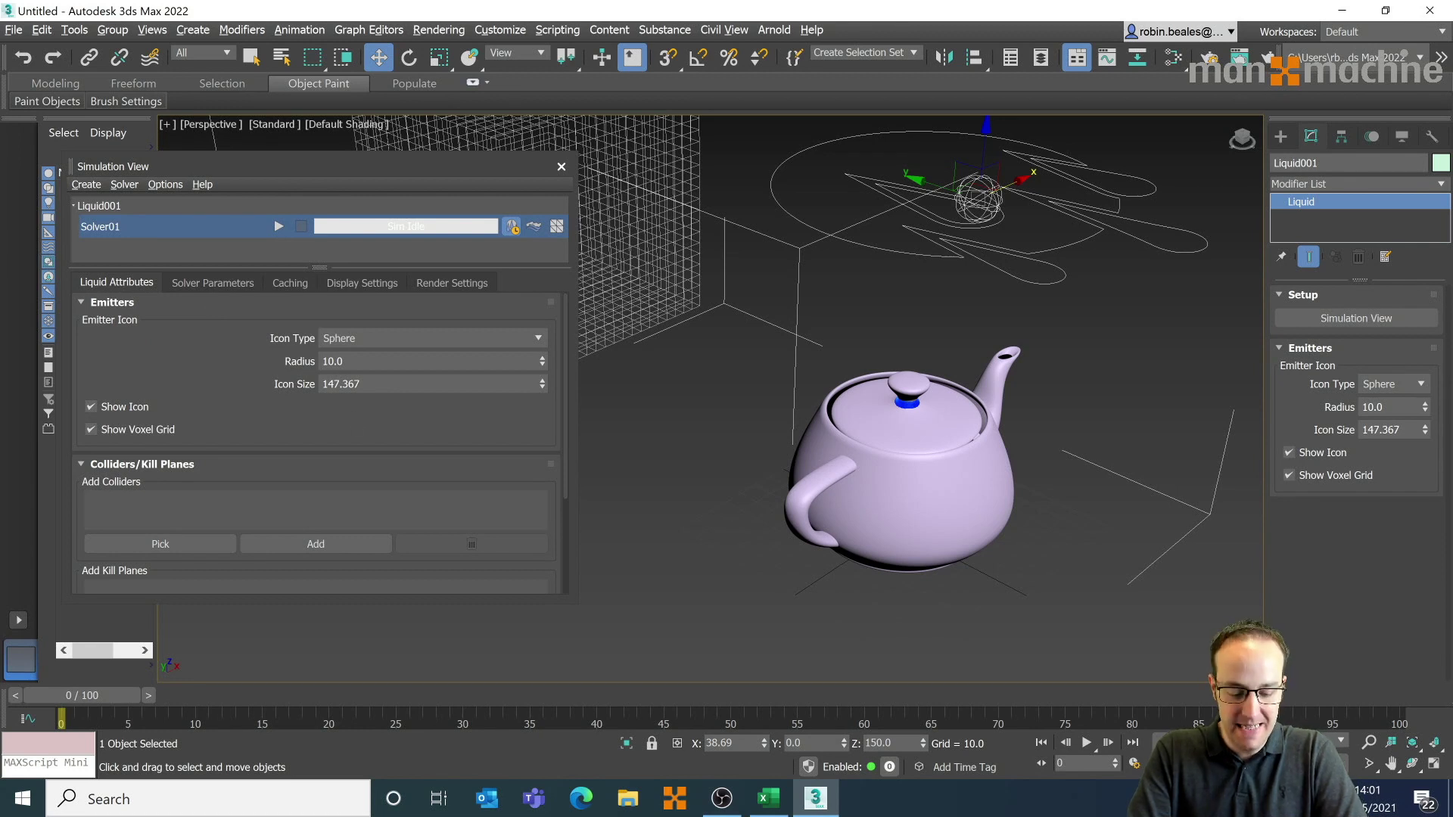
click(181, 542)
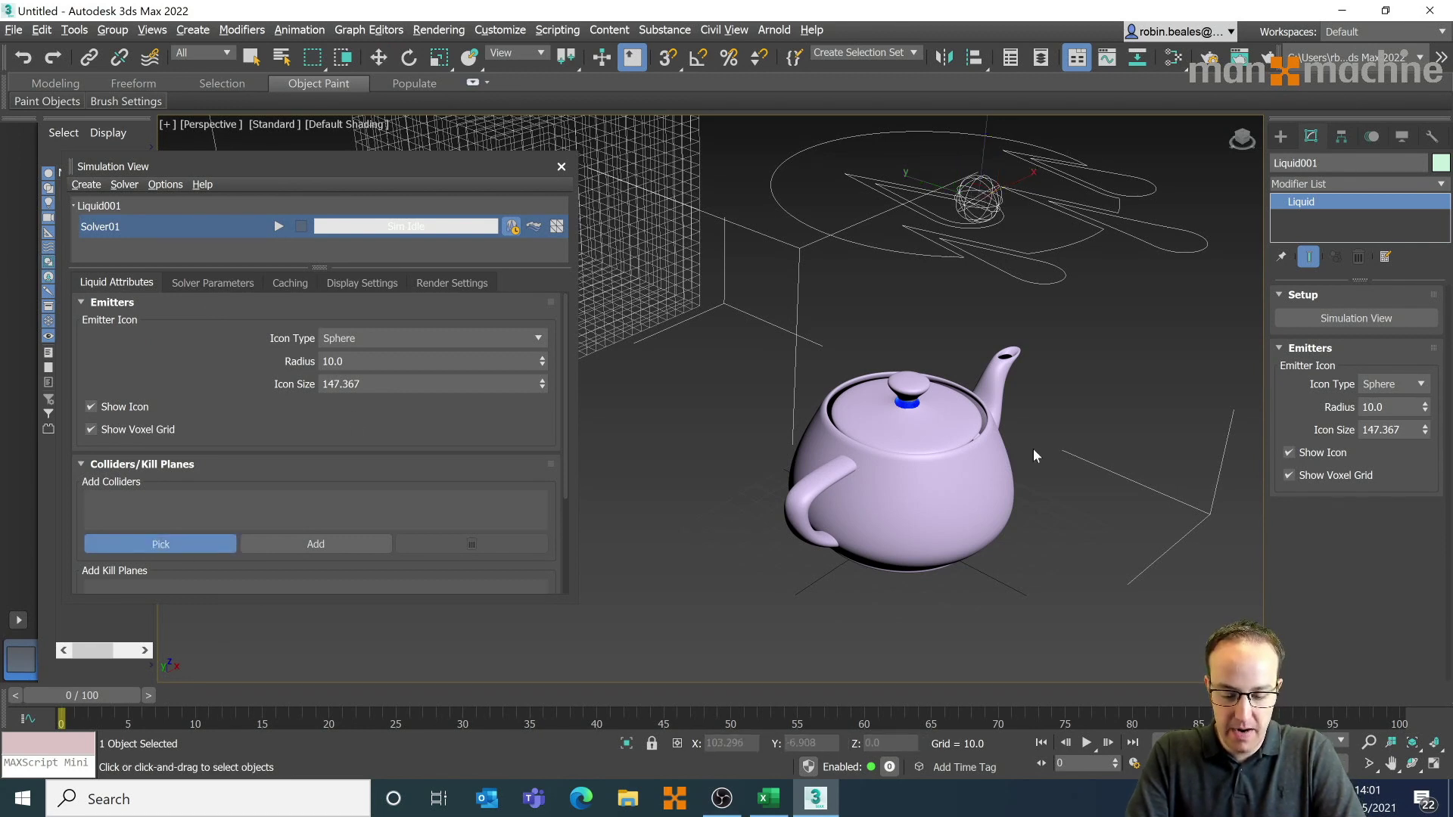
click(908, 469)
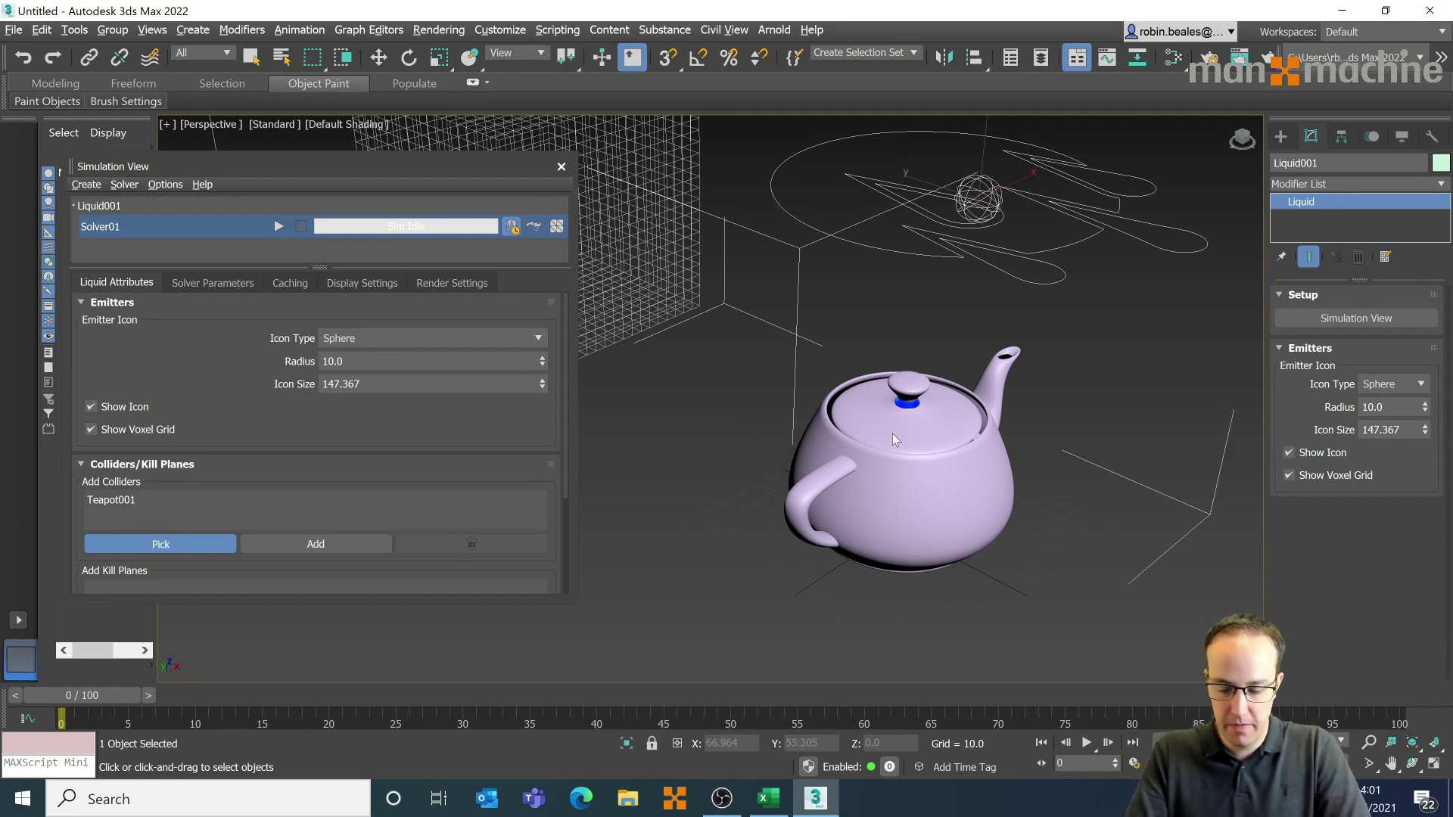
- Set Teapot001's object colour to an orange swatch
key(w)
click(878, 480)
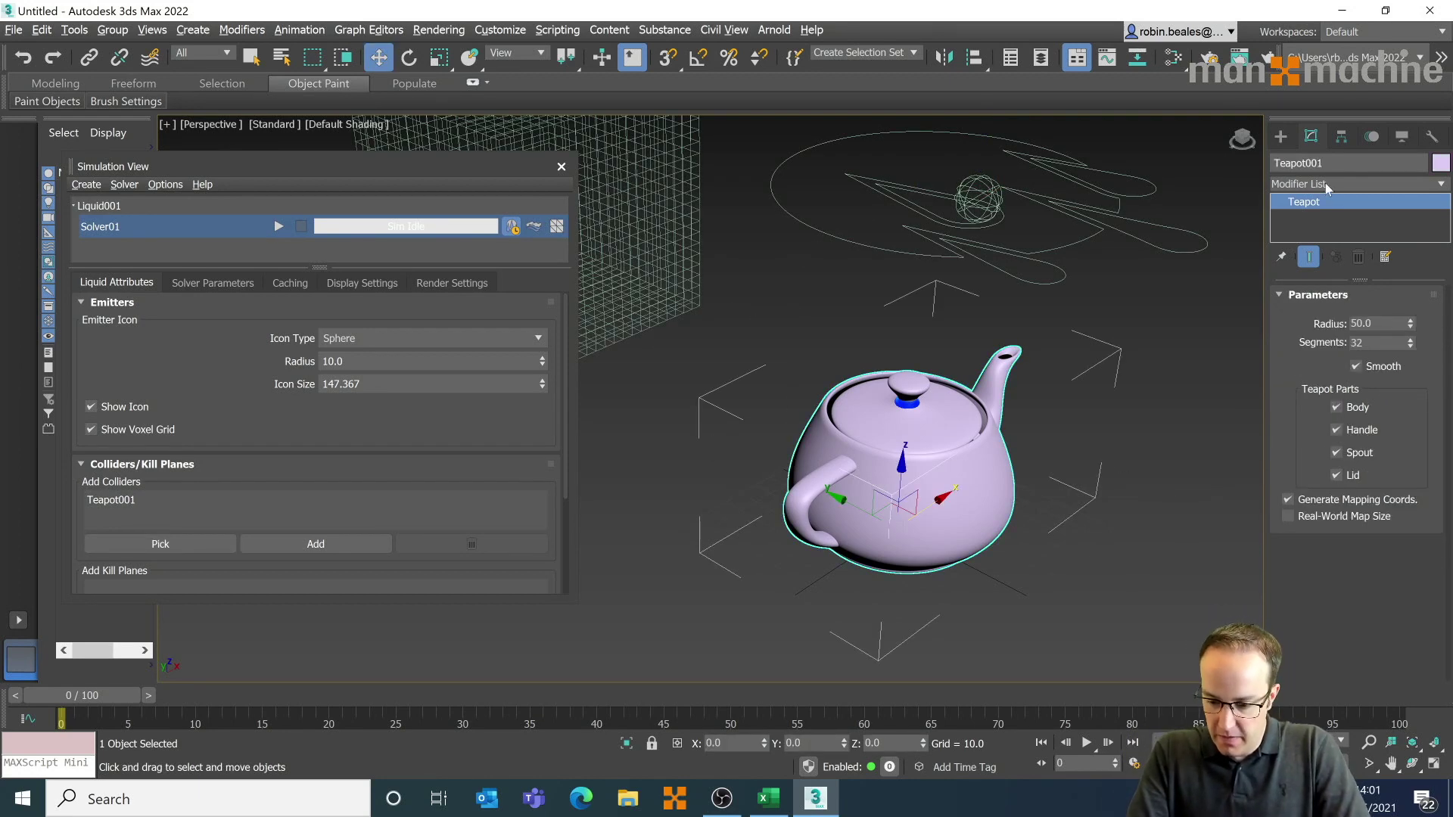
click(1440, 162)
click(603, 384)
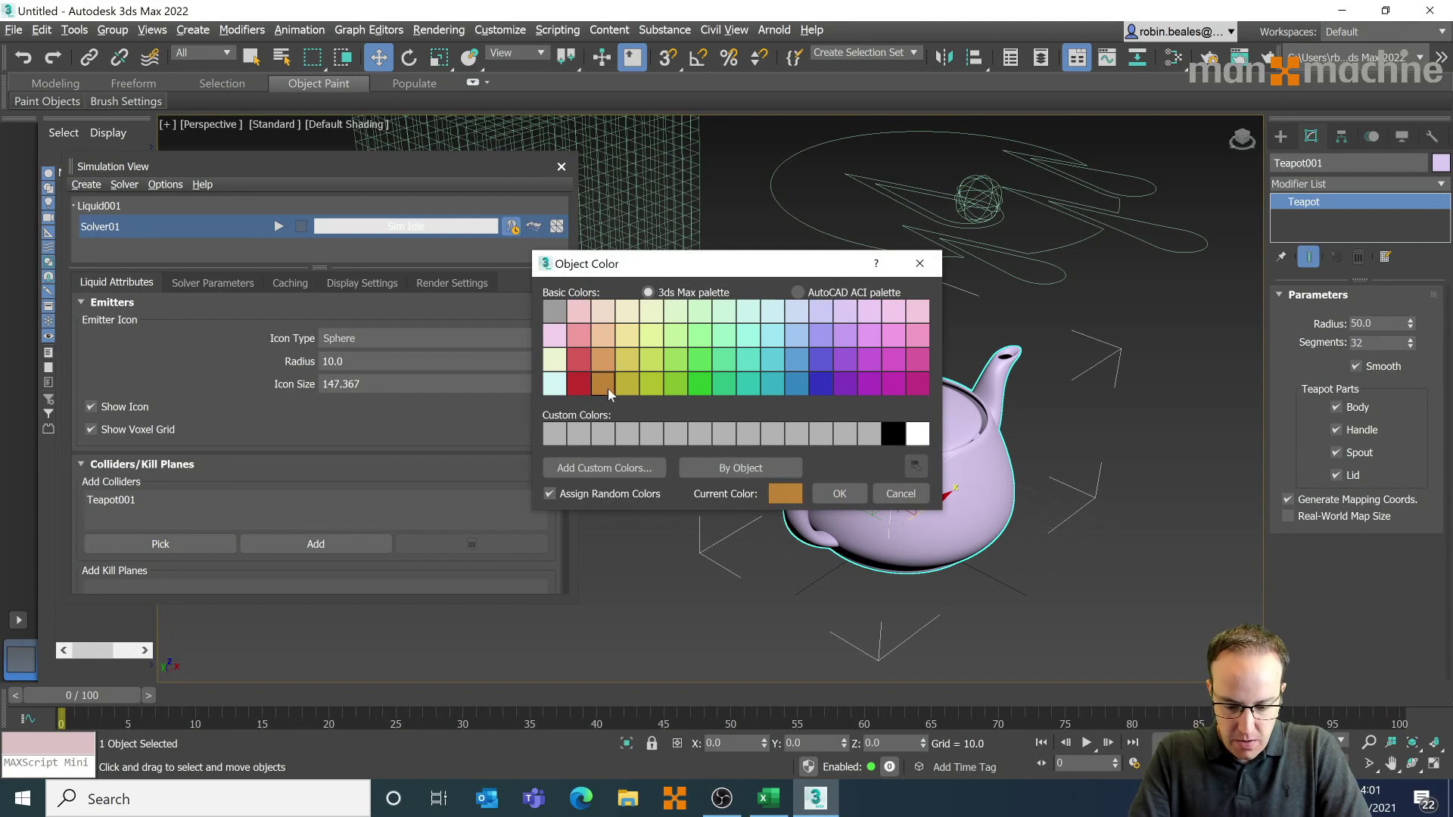
click(825, 499)
click(1097, 542)
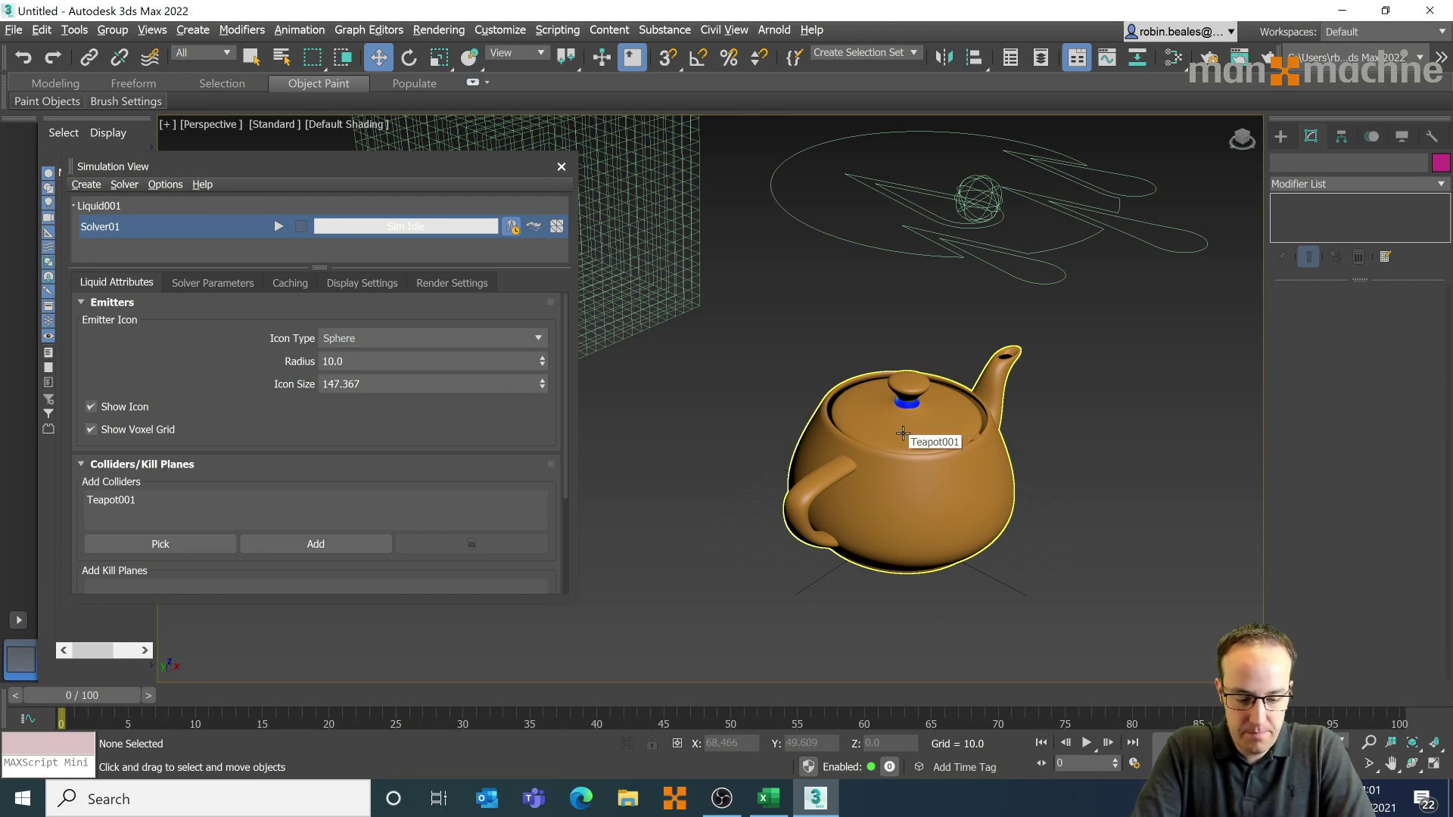
- Scroll down through the Liquid Attributes rollouts in Simulation View
drag(230, 460, 260, 207)
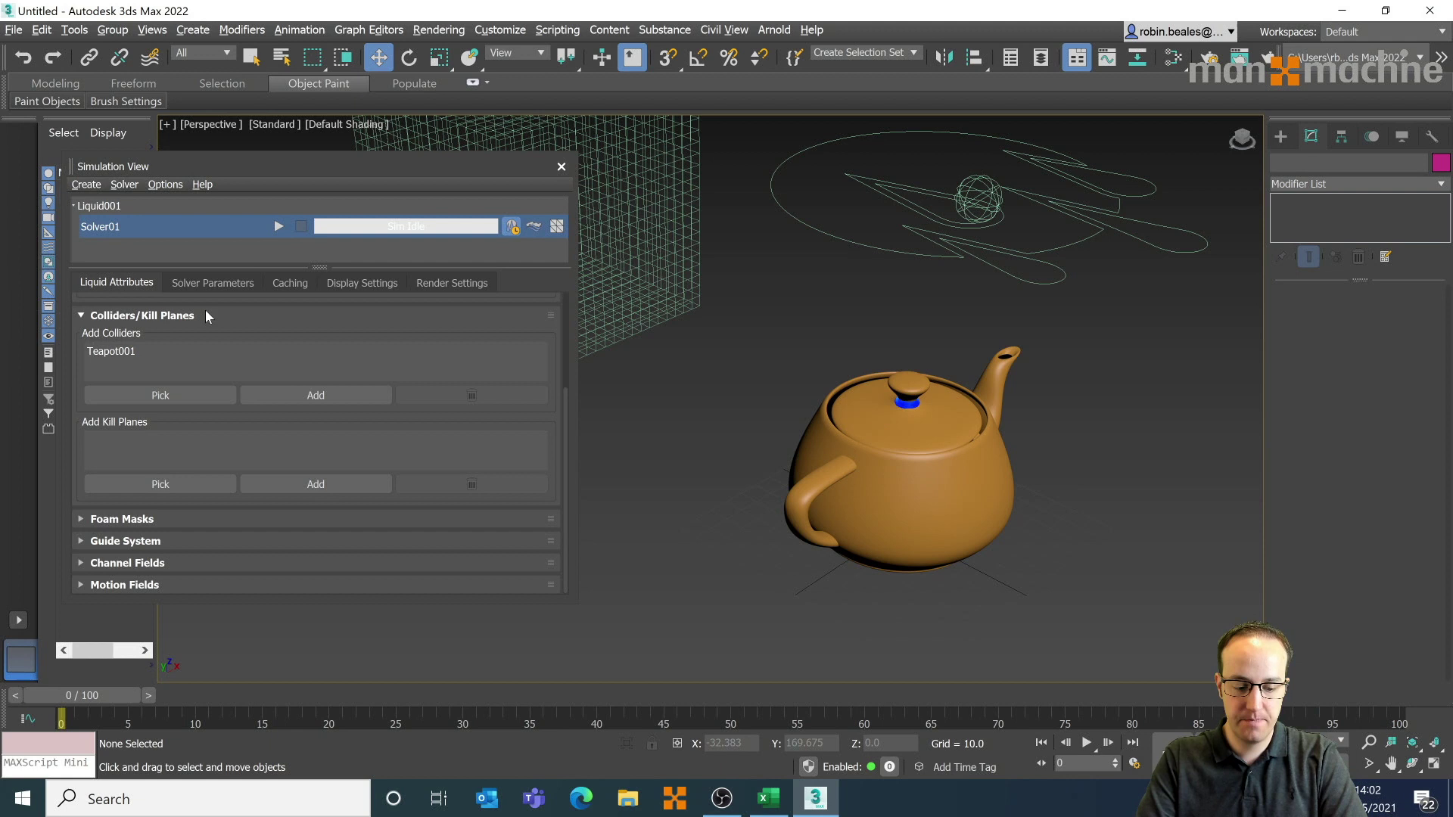
click(211, 283)
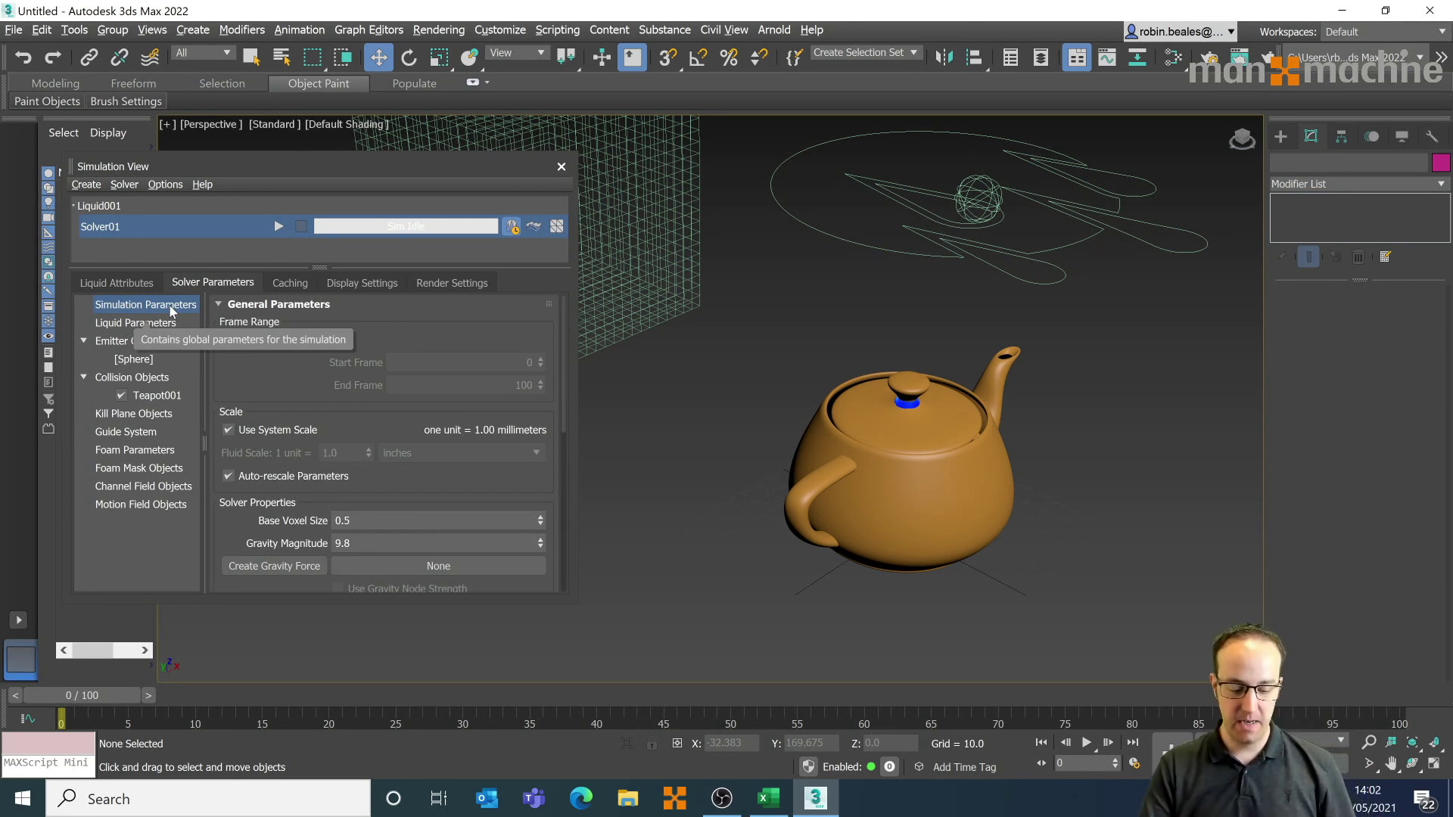
drag(76, 695, 1239, 694)
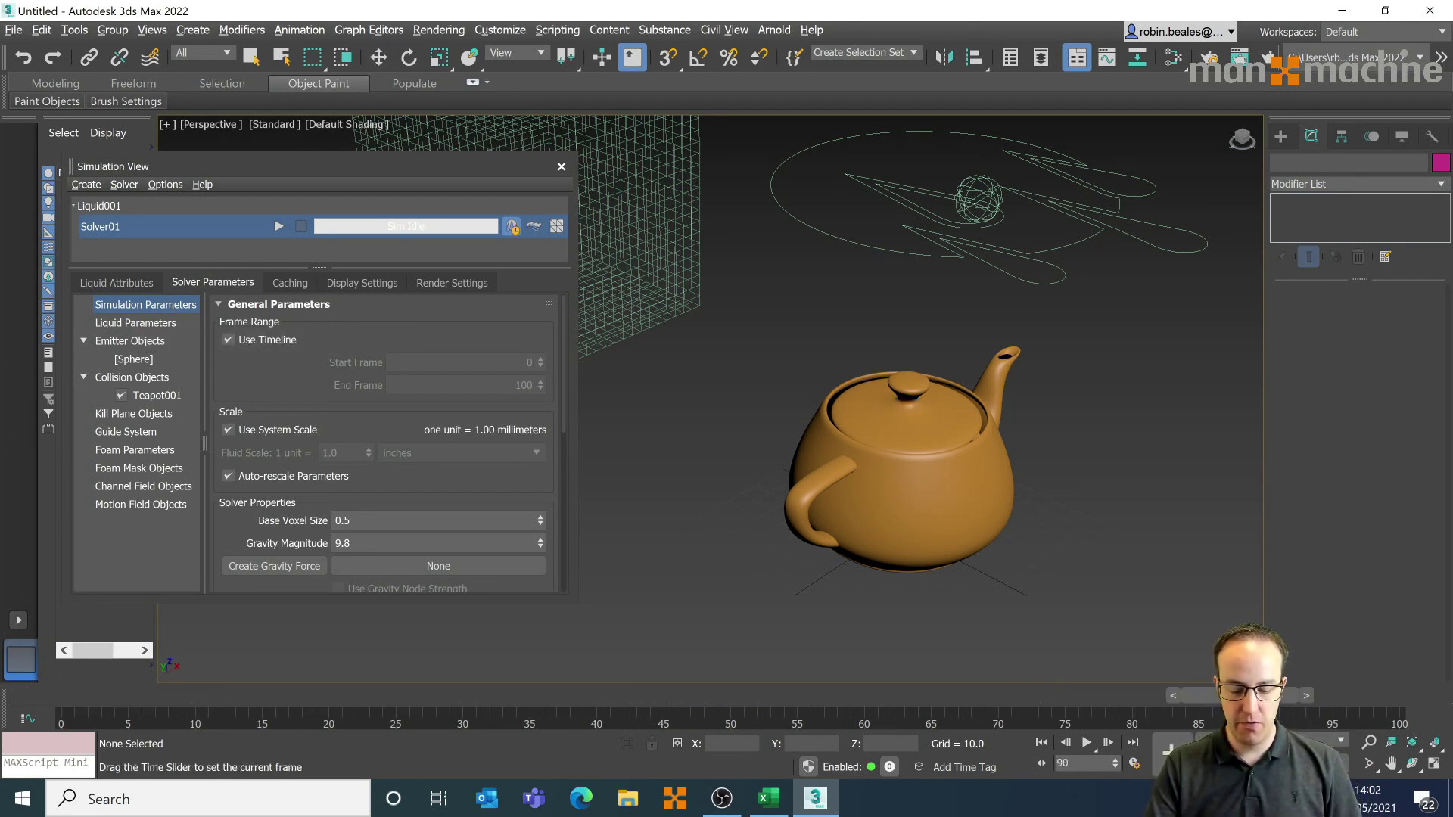
key(Home)
key(w)
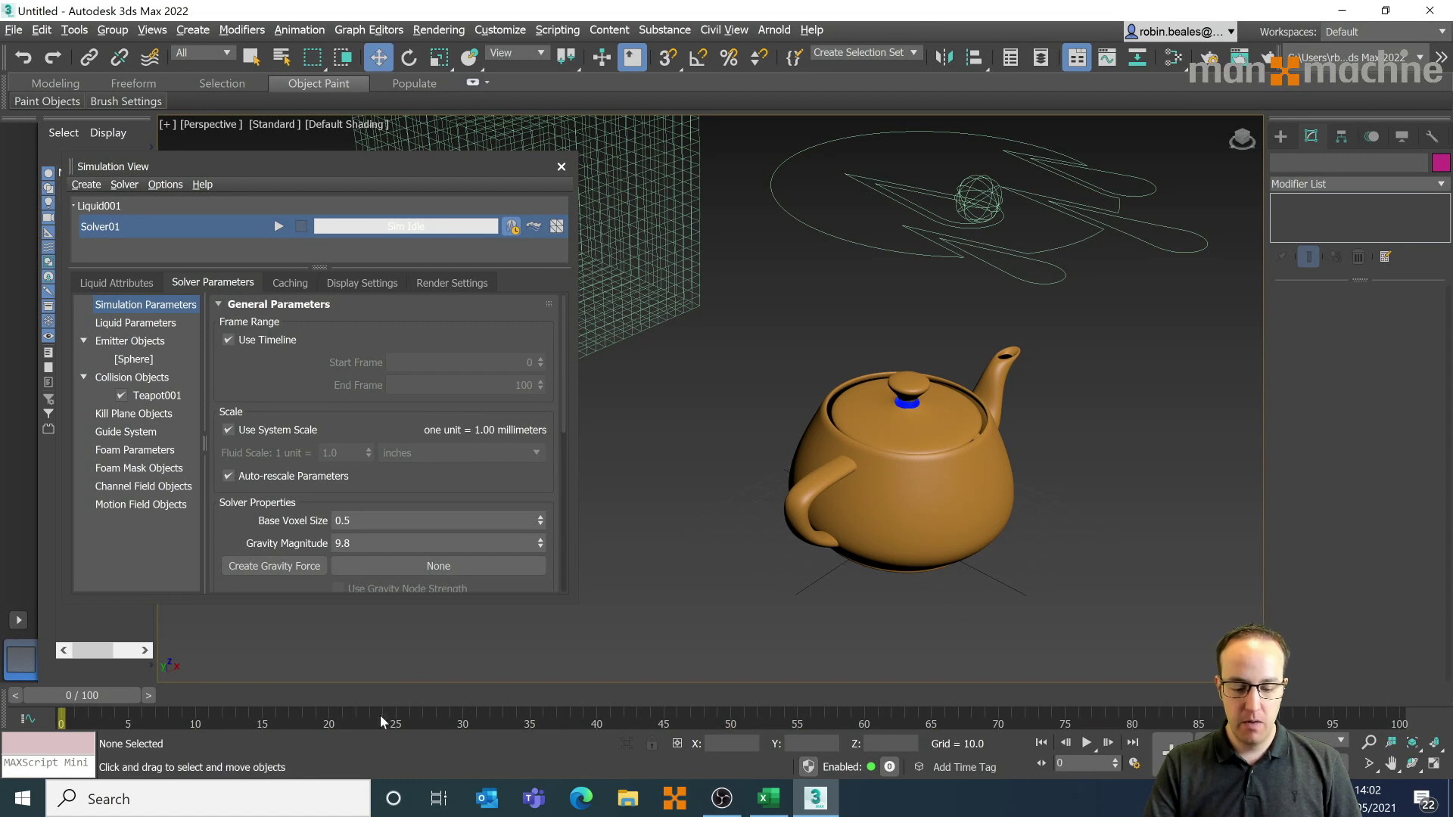
click(265, 343)
click(248, 340)
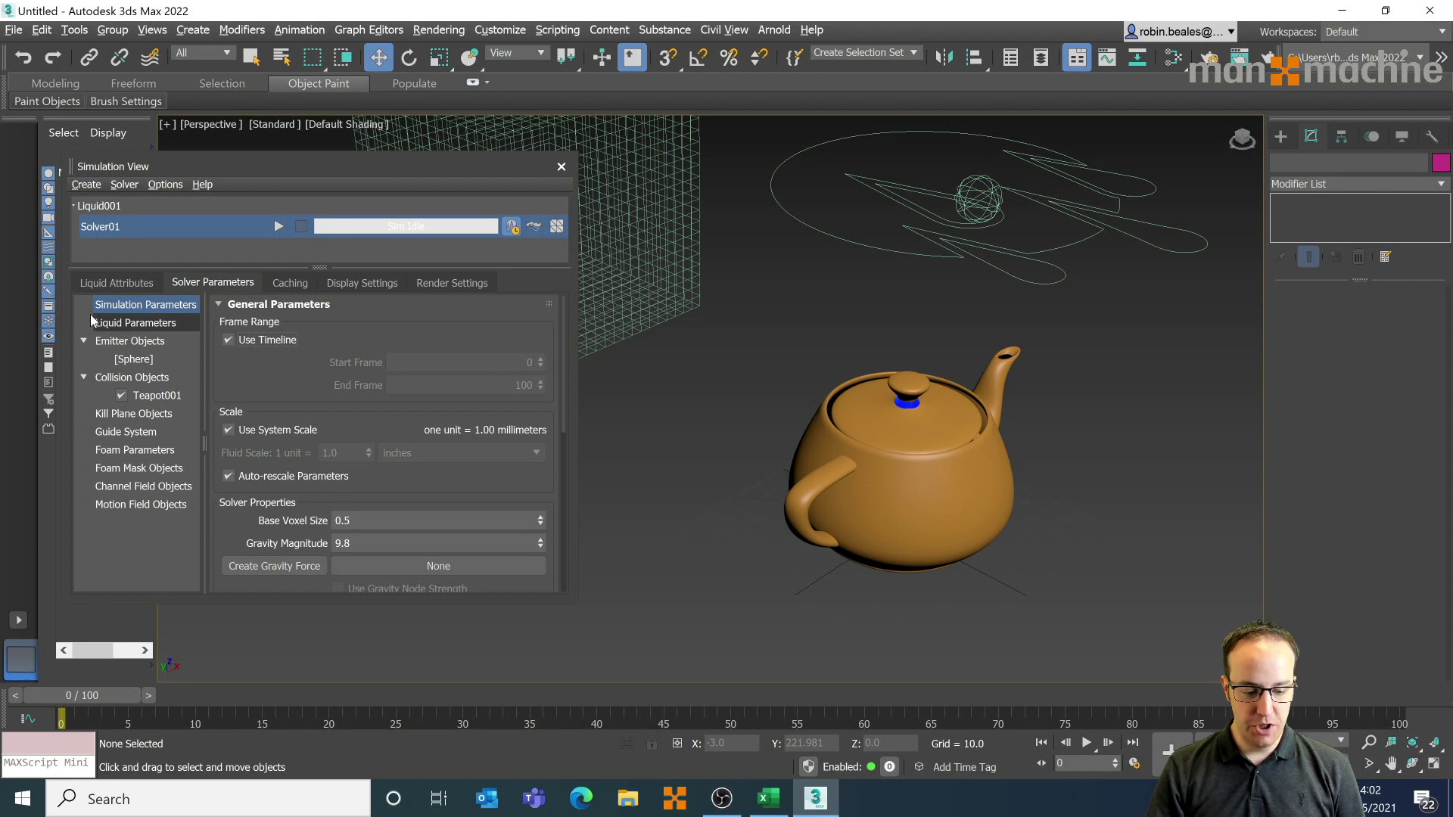
- Load the Beer preset under Liquid Parameters (Threshold 0.6, Surface Particle Density 3.0)
click(119, 324)
click(467, 340)
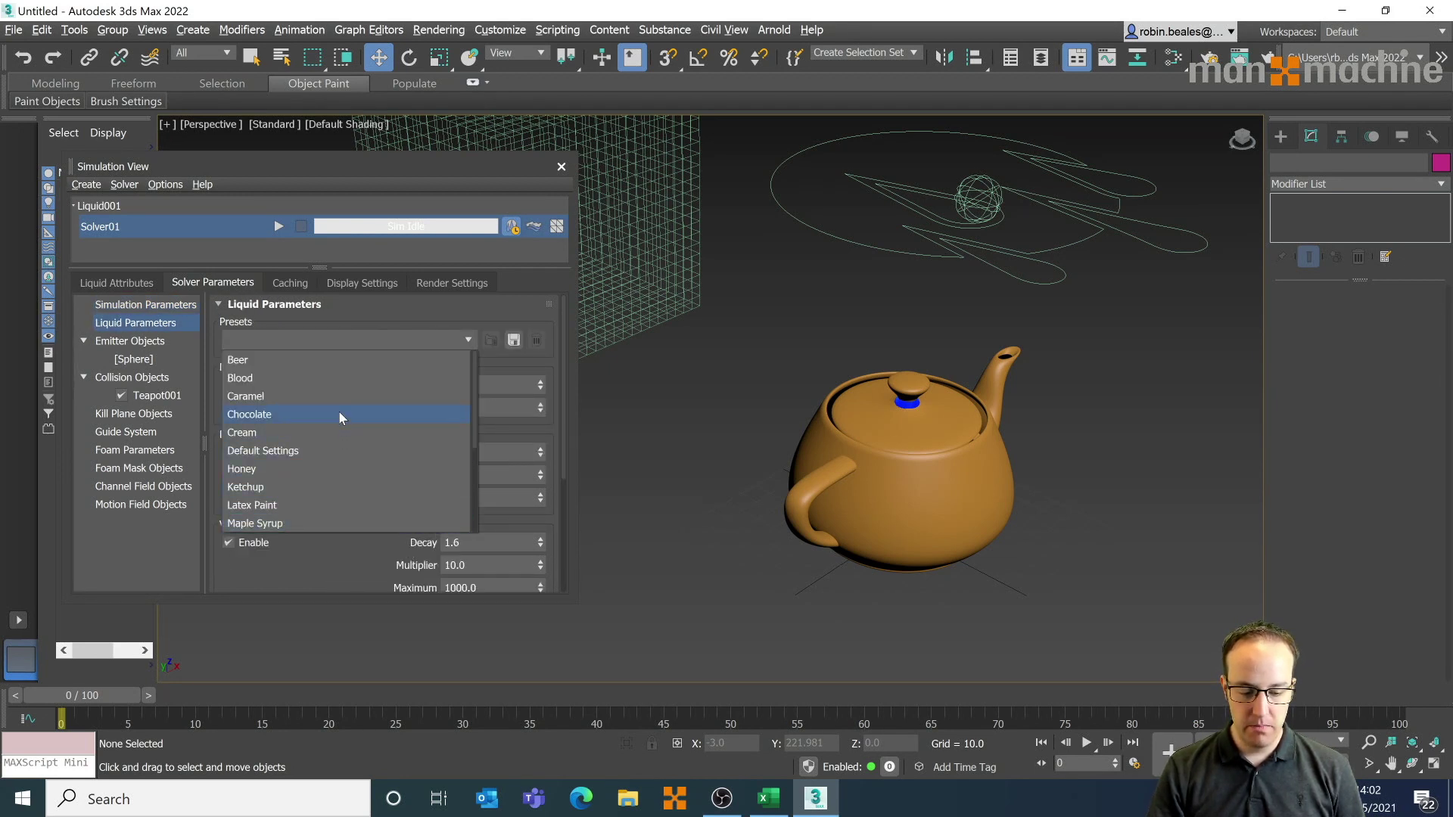
click(297, 357)
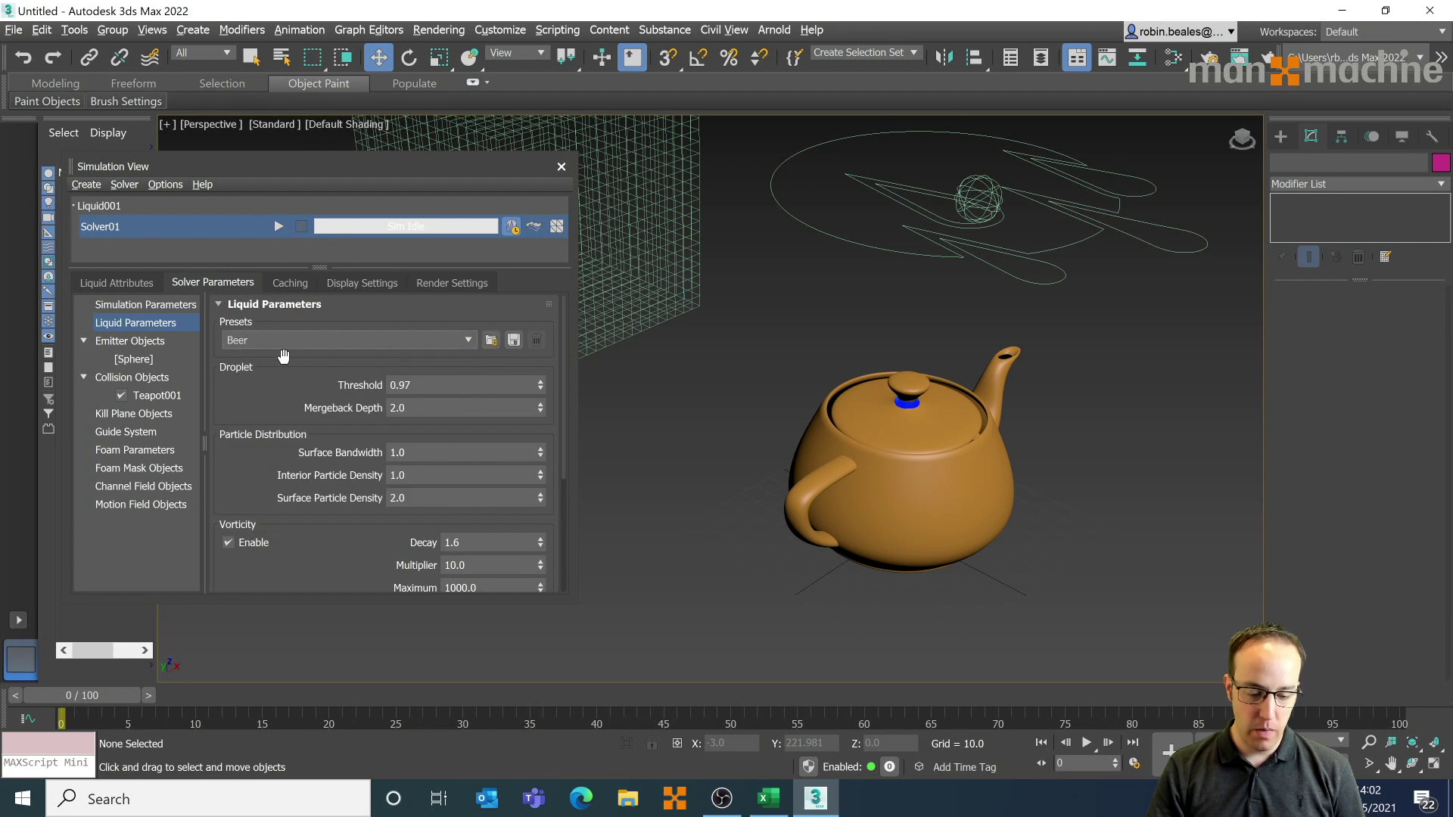
click(489, 341)
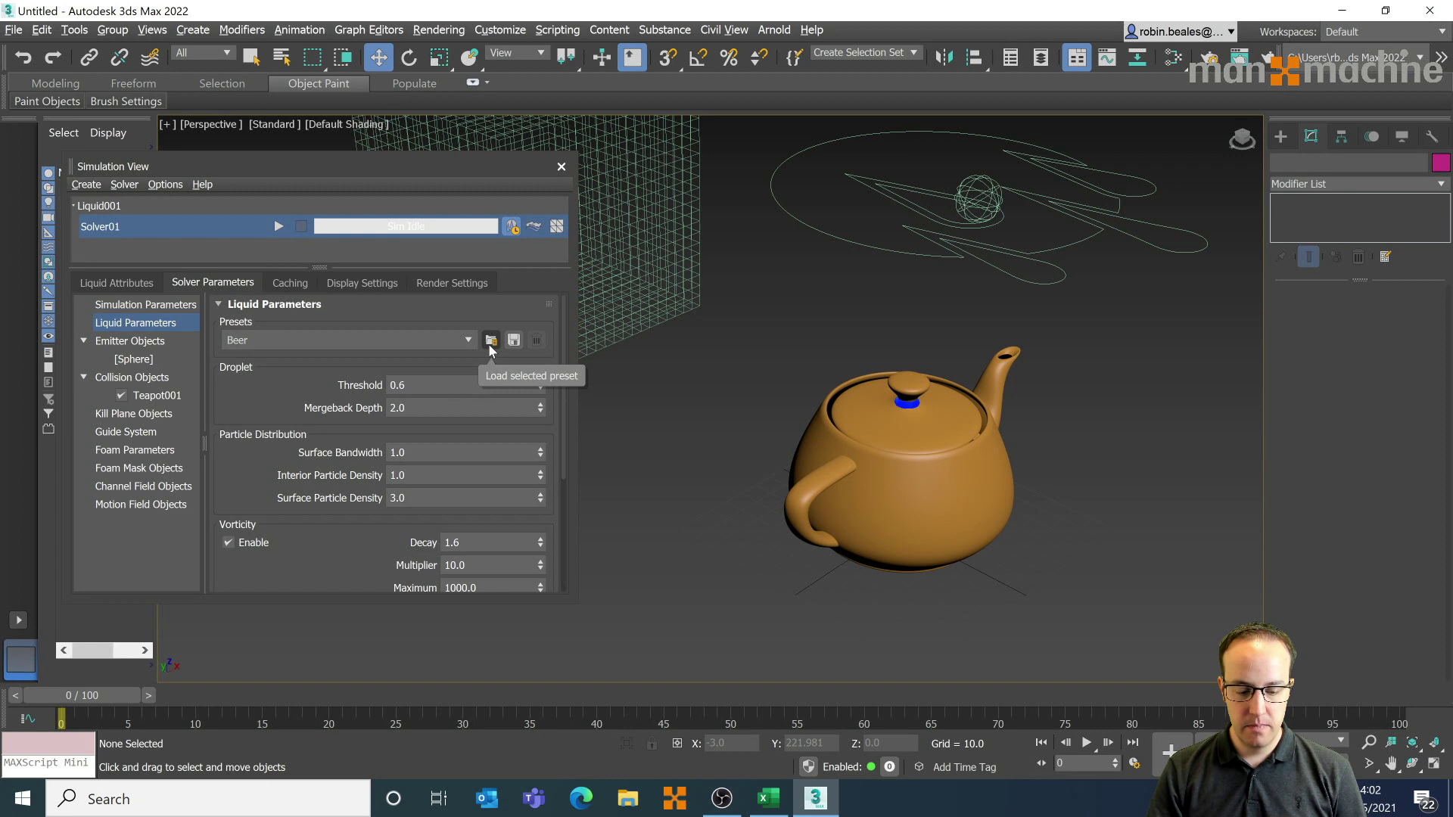
- Restart Solver01's simulation so liquid pours onto the teapot, then pan to recentre it
click(279, 227)
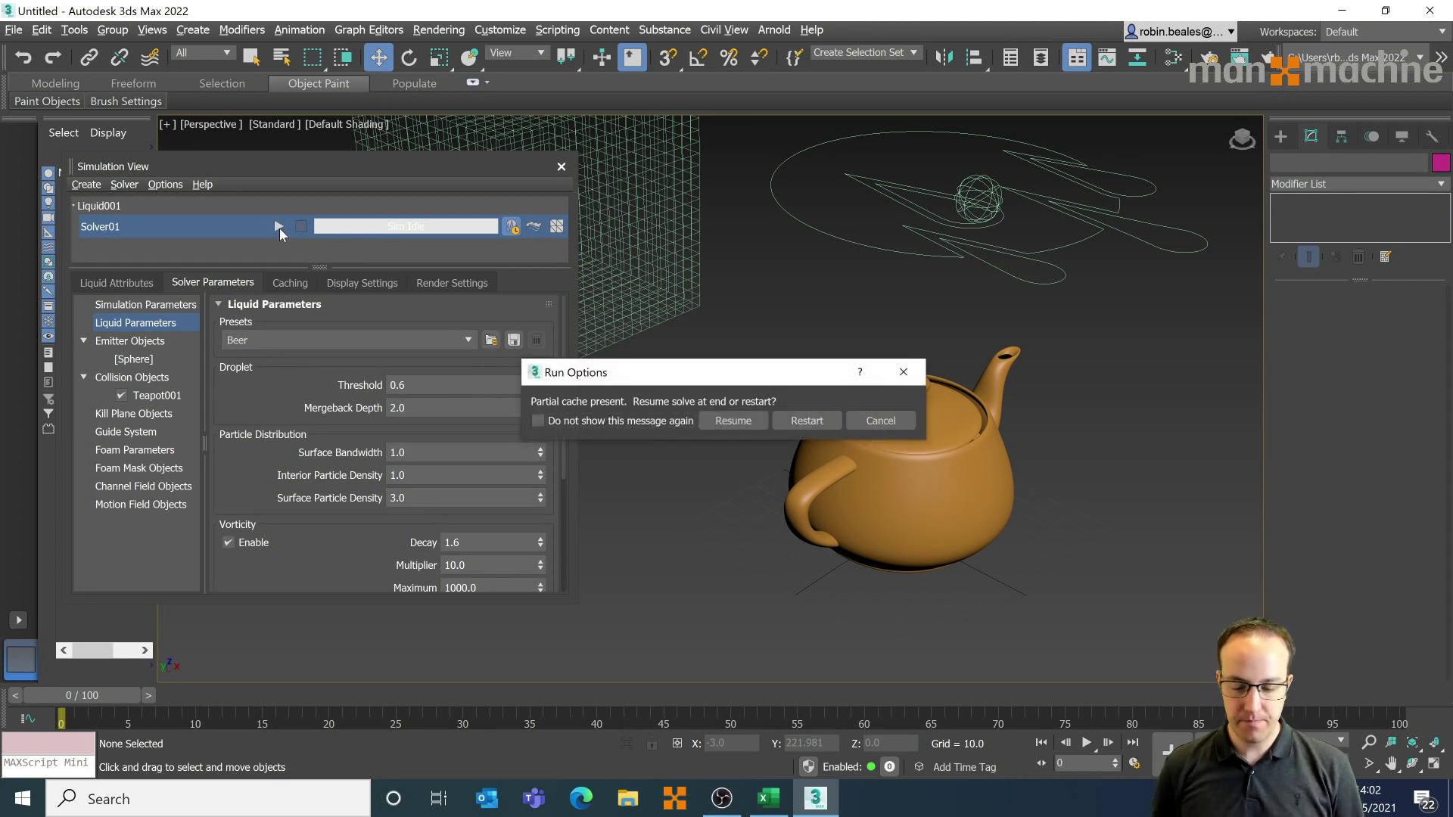
click(805, 420)
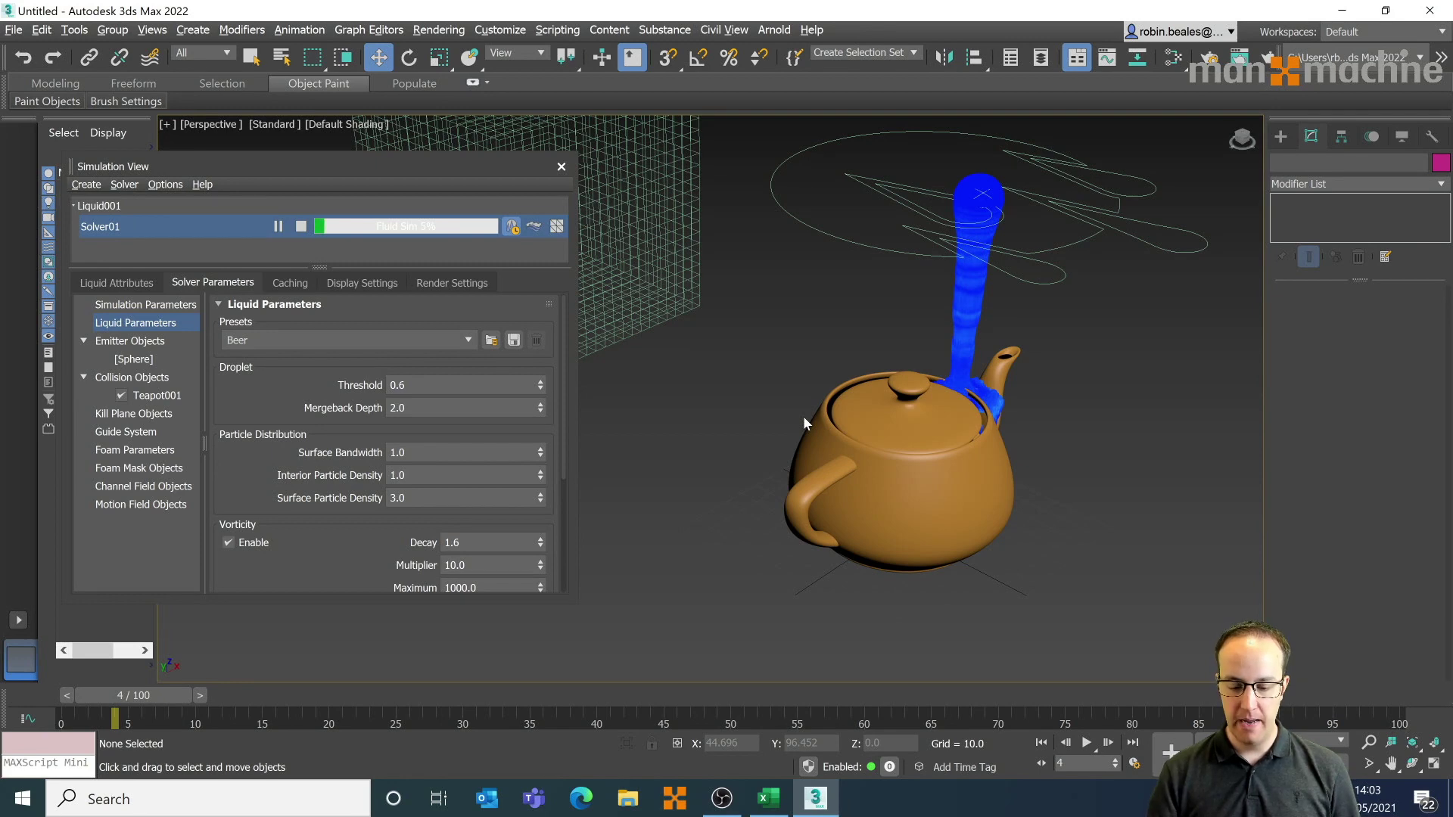
middle_drag(1023, 415, 799, 439)
- Zoom in and orbit around the teapot to inspect the liquid splash as the solver reaches frame 7
scroll(800, 439, up, 3)
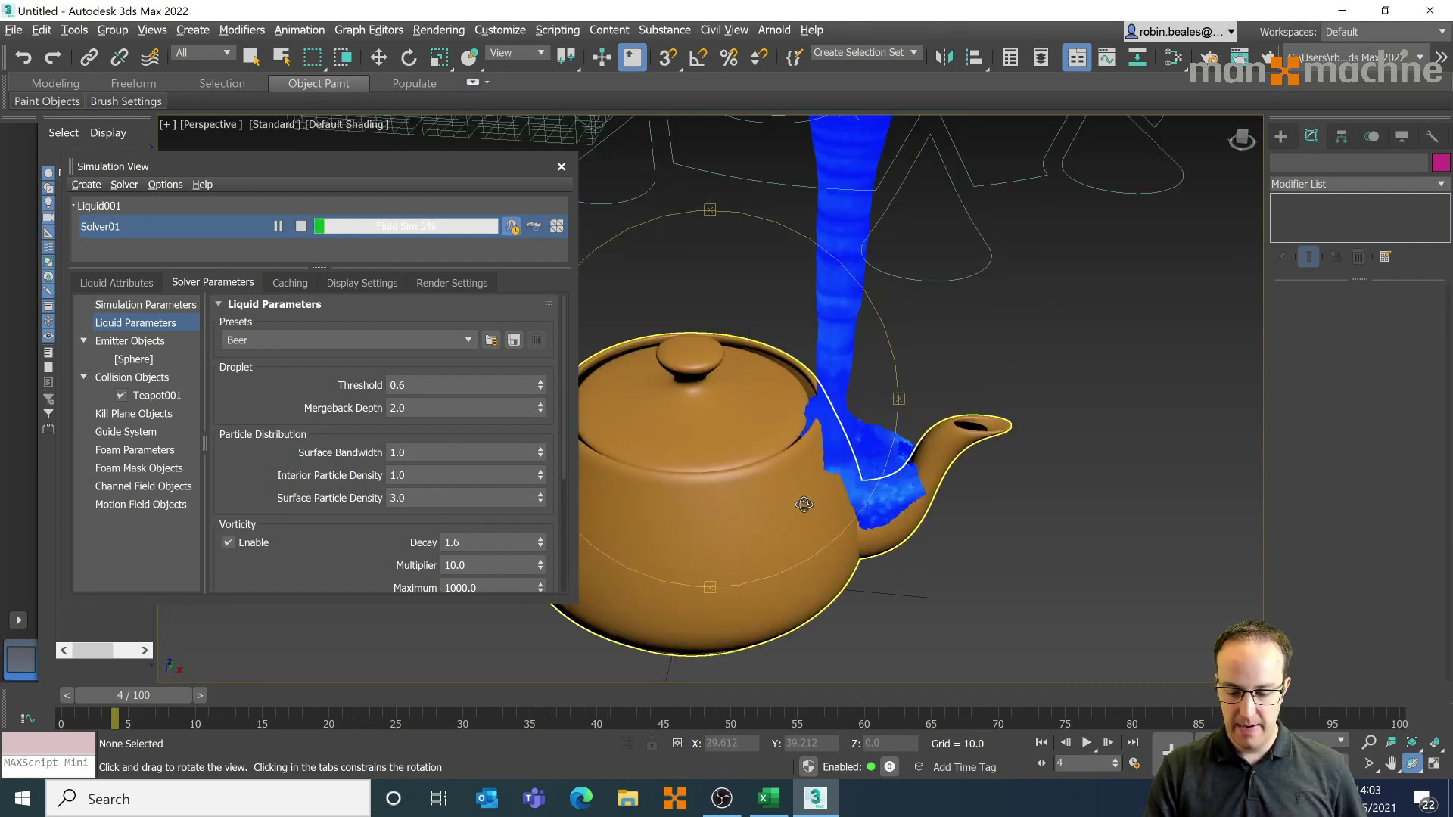
scroll(1091, 467, up, 2)
key(w)
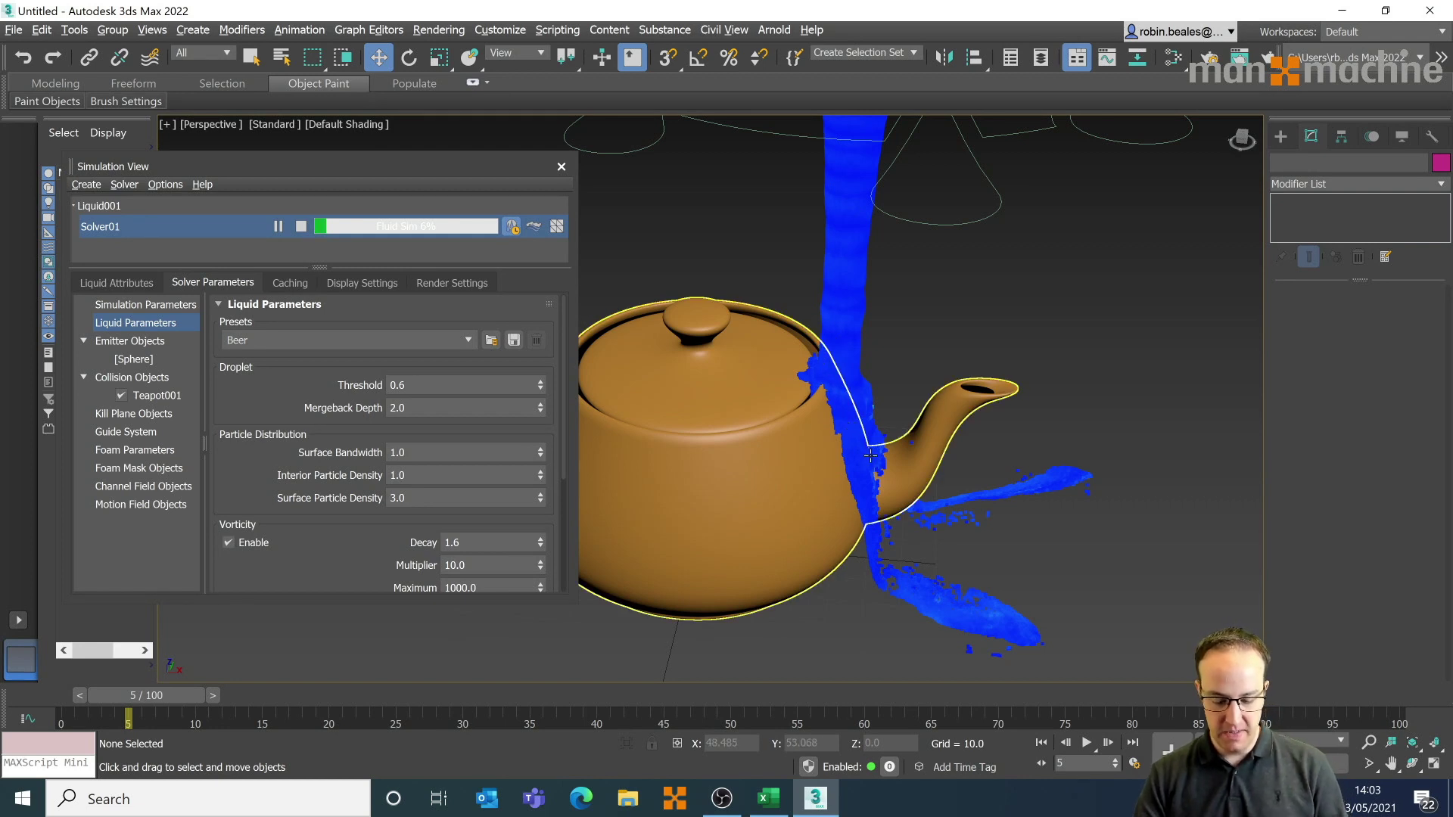
key(ctrl+r)
drag(802, 424, 847, 413)
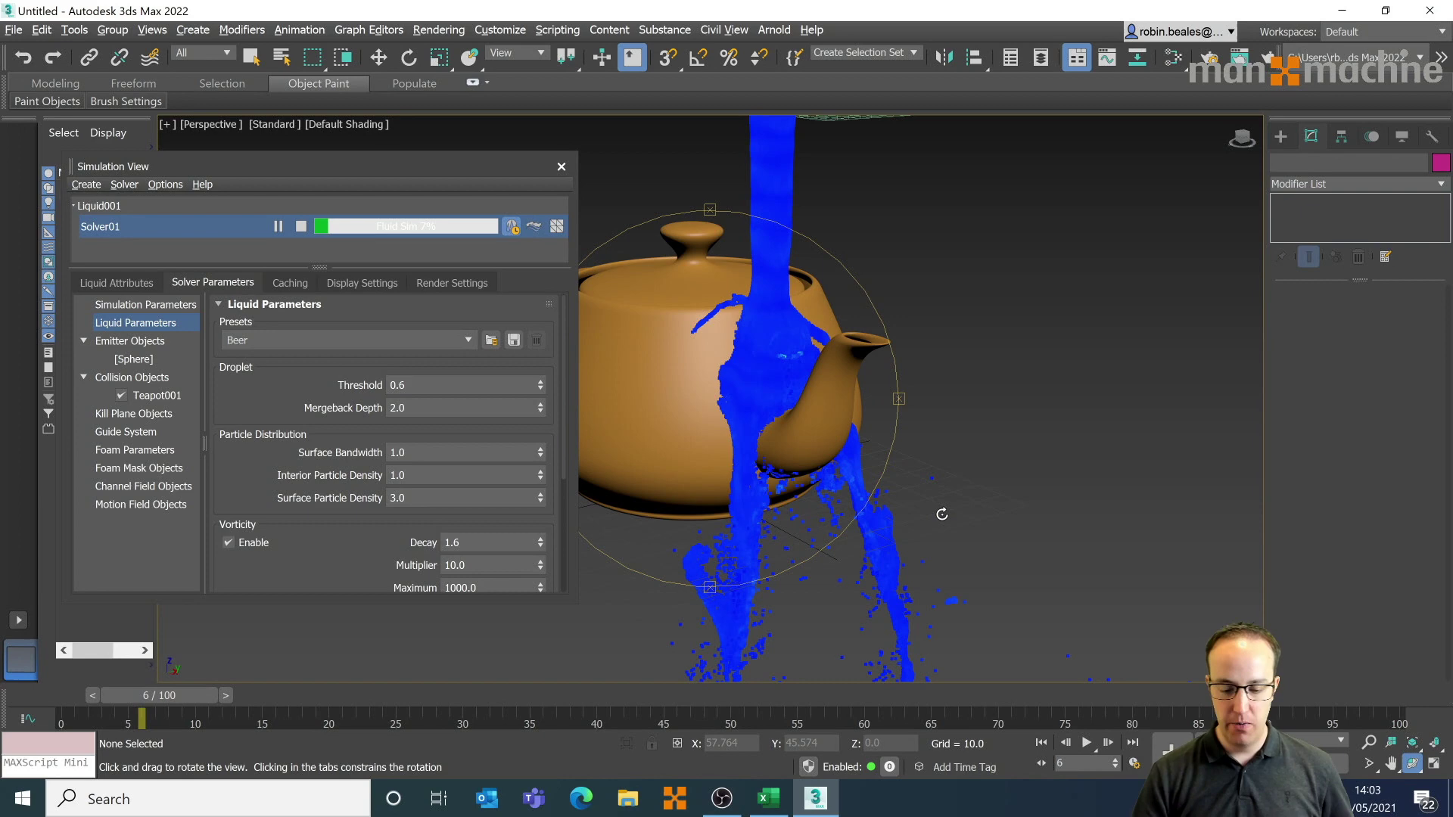
drag(736, 291, 850, 385)
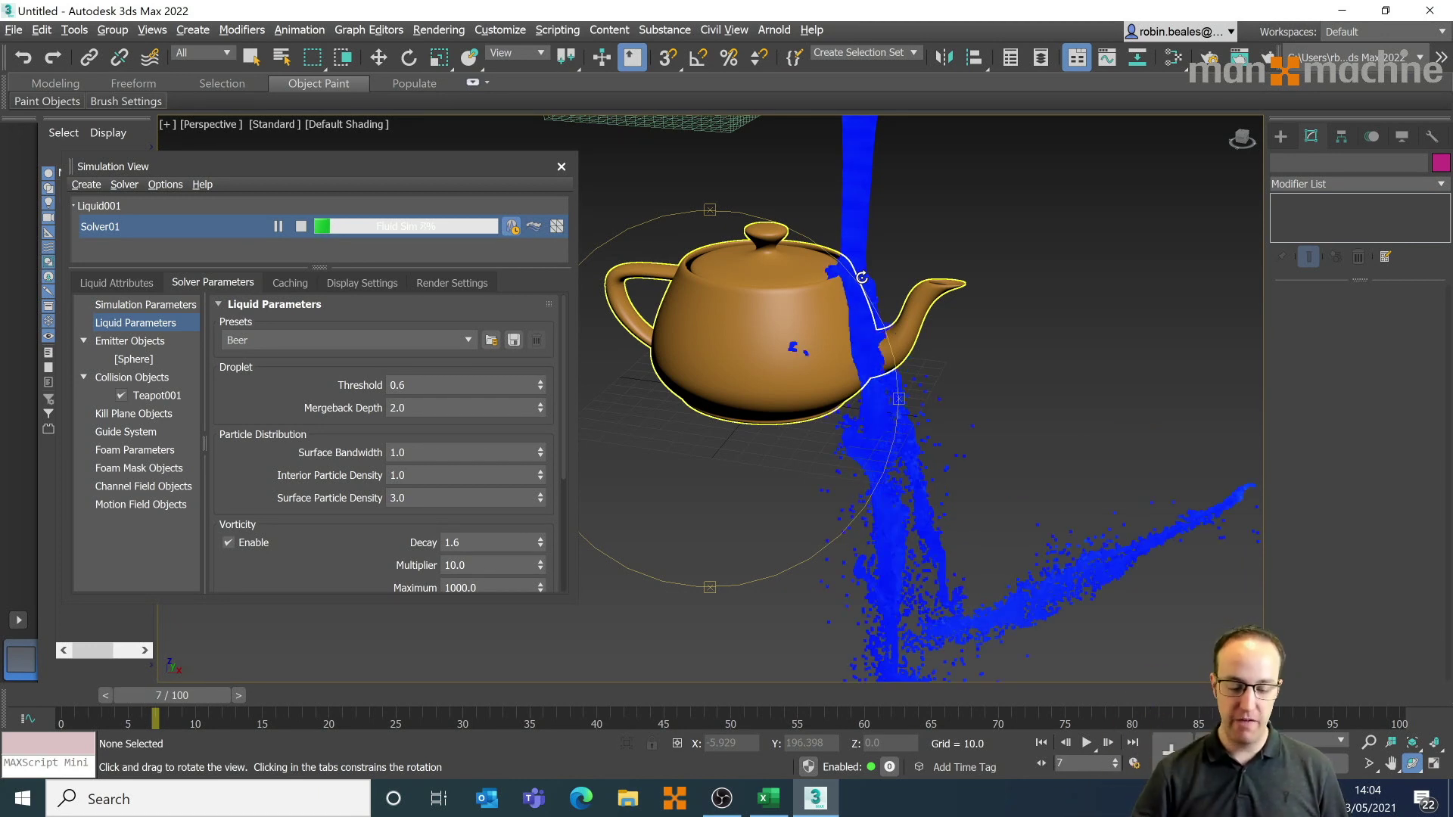
- Pause the liquid solver and pan the view to bring the emitter and grid box in
click(278, 227)
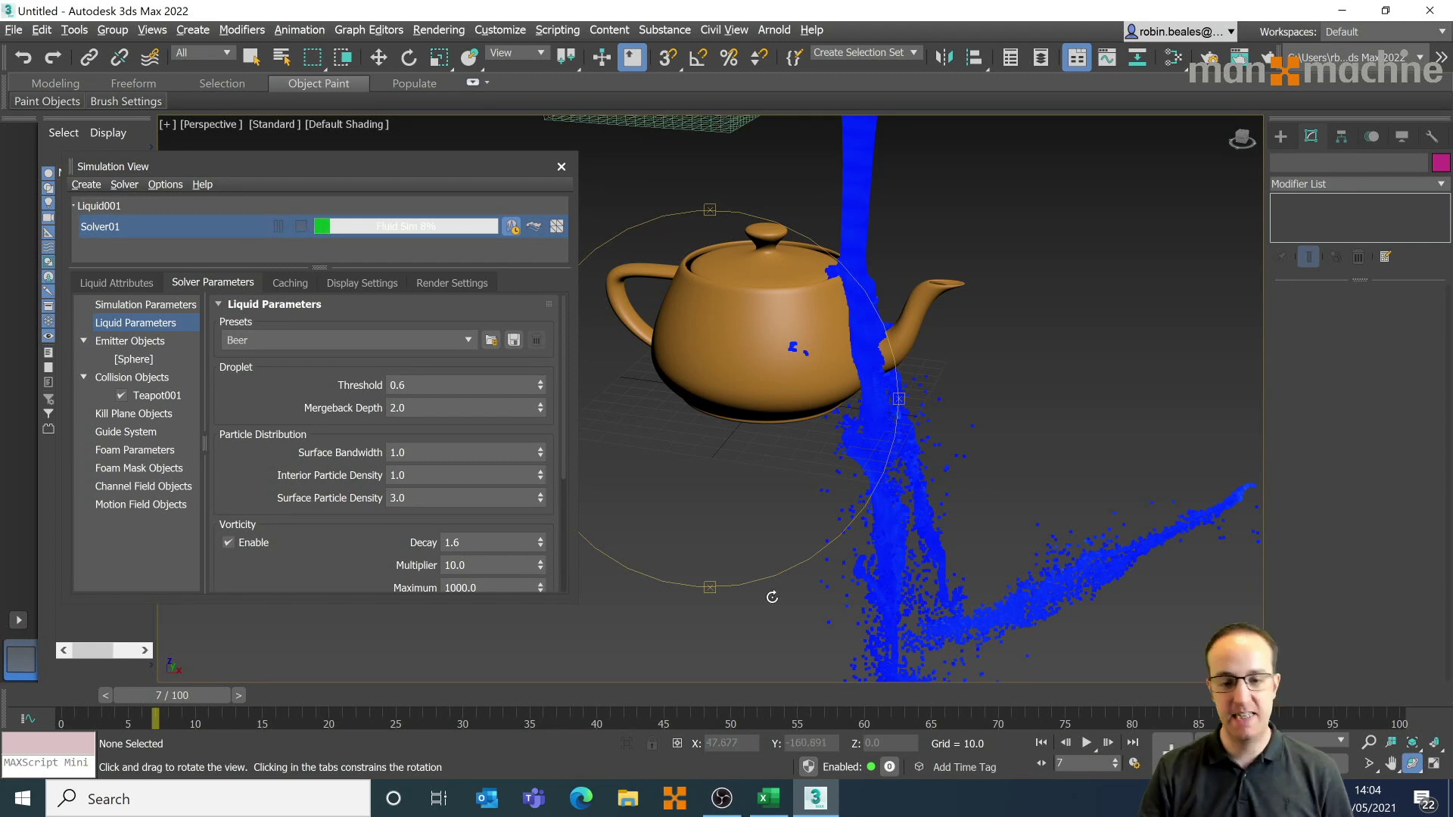
key(w)
middle_drag(937, 486, 945, 602)
- Scrub and play back the cached early frames, ending at frame 4
drag(180, 693, 74, 696)
key(w)
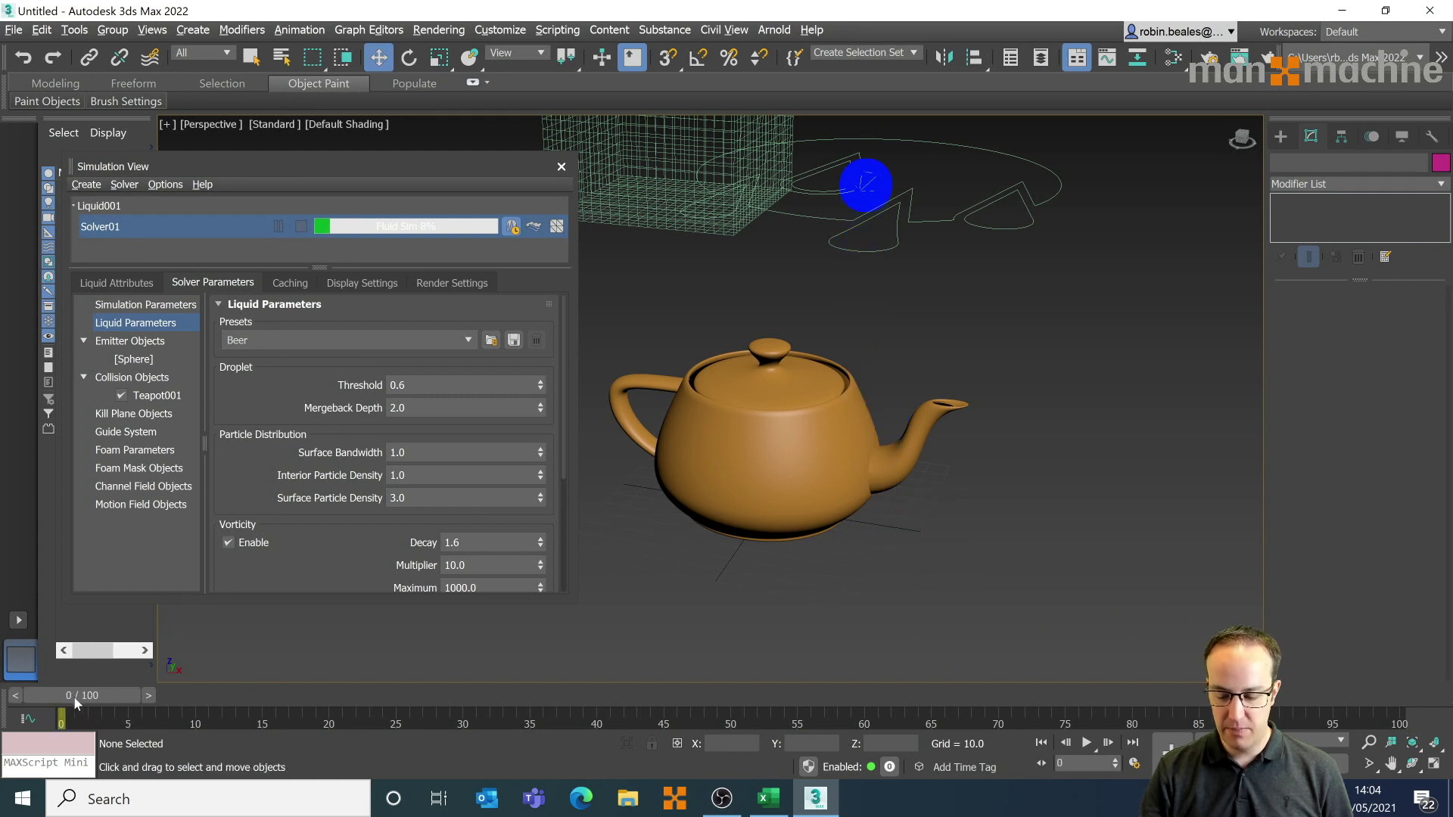
click(1080, 743)
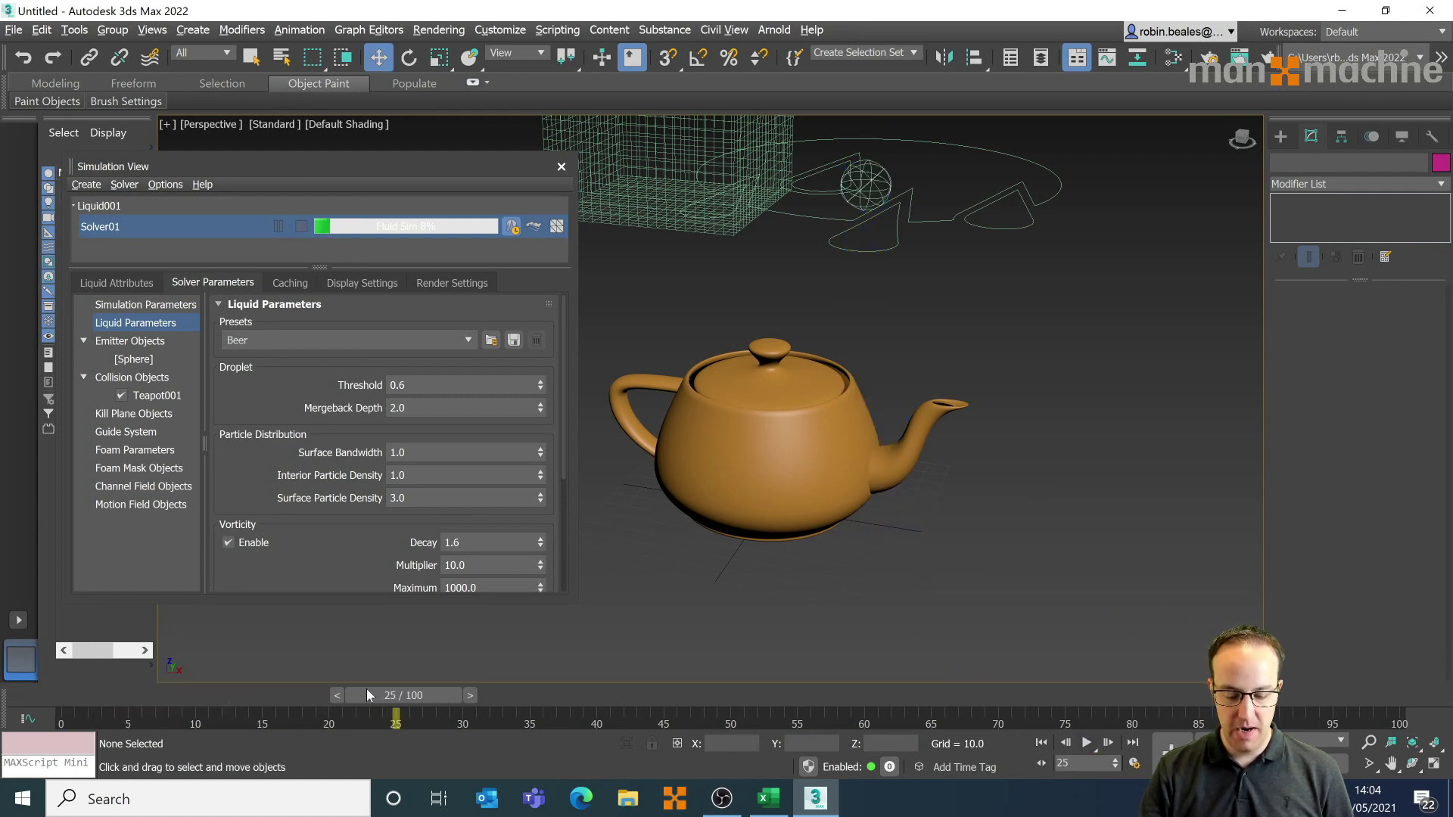
drag(366, 694, 110, 682)
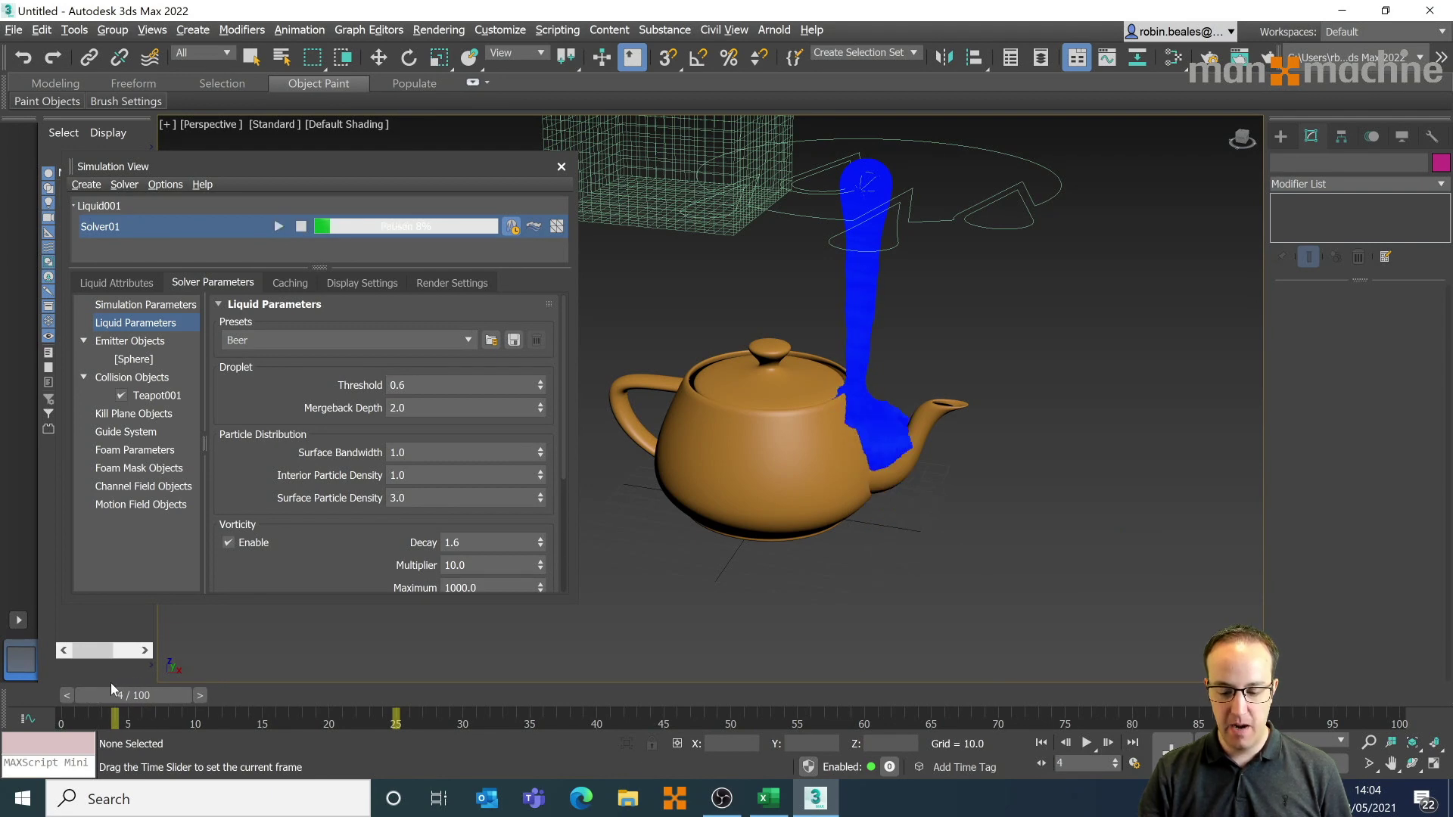
- Zoom onto the spout, test-render frame 4, and close the render
key(w)
scroll(861, 535, up, 5)
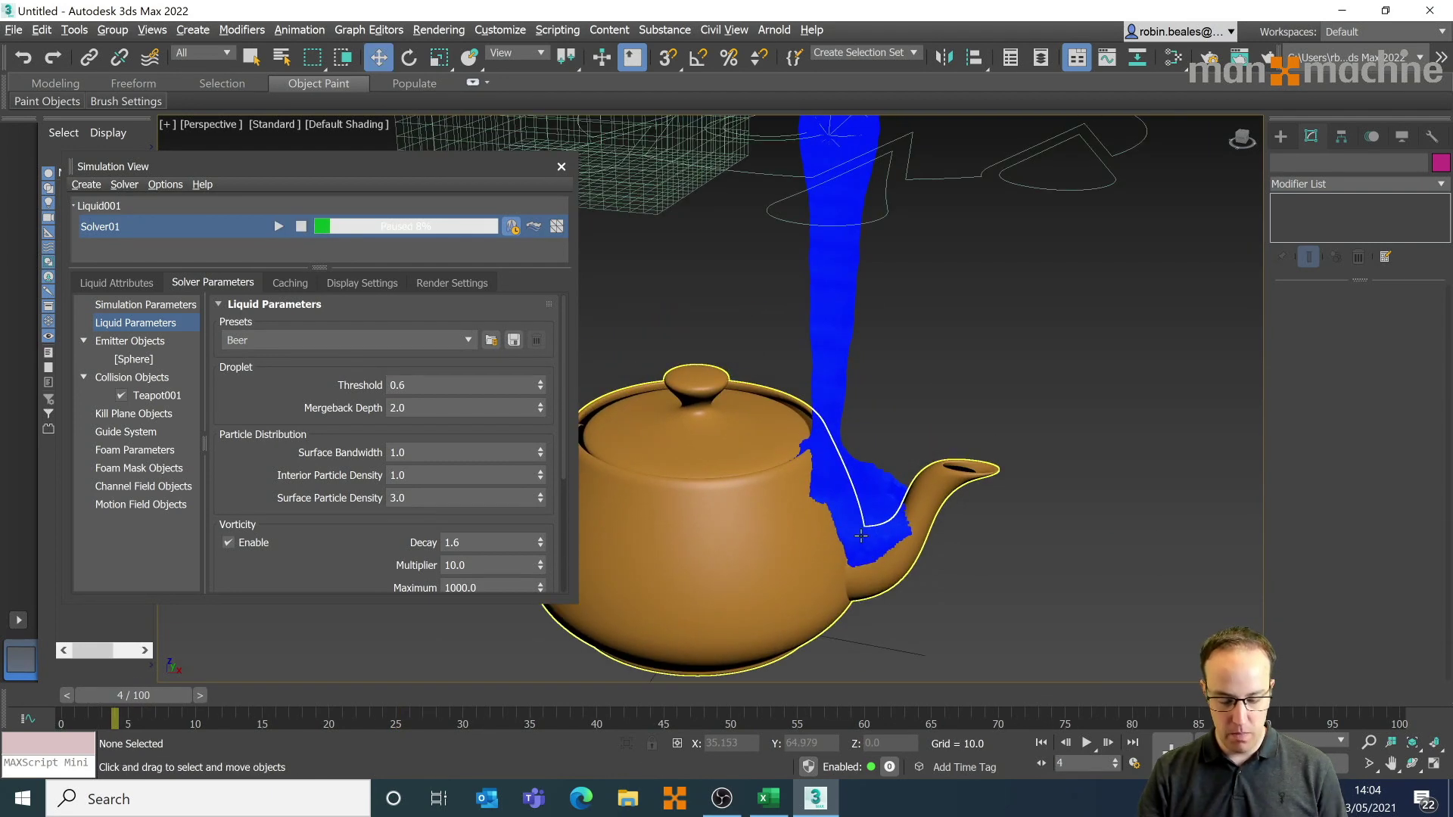
scroll(861, 535, up, 5)
mouse_move(861, 535)
alt+middle_down()
mouse_move(822, 512)
mouse_move(855, 511)
alt+middle_up()
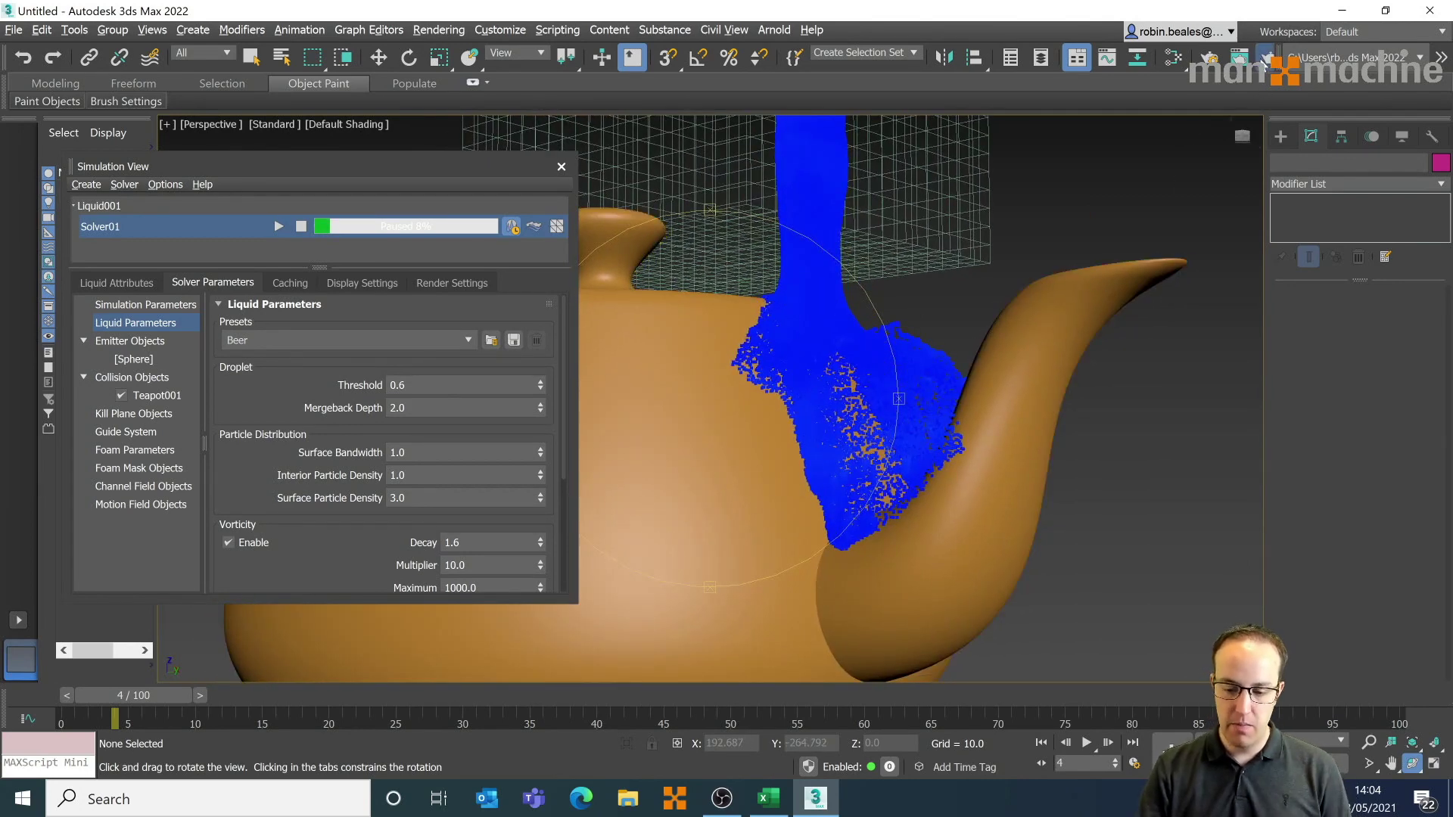
click(1264, 59)
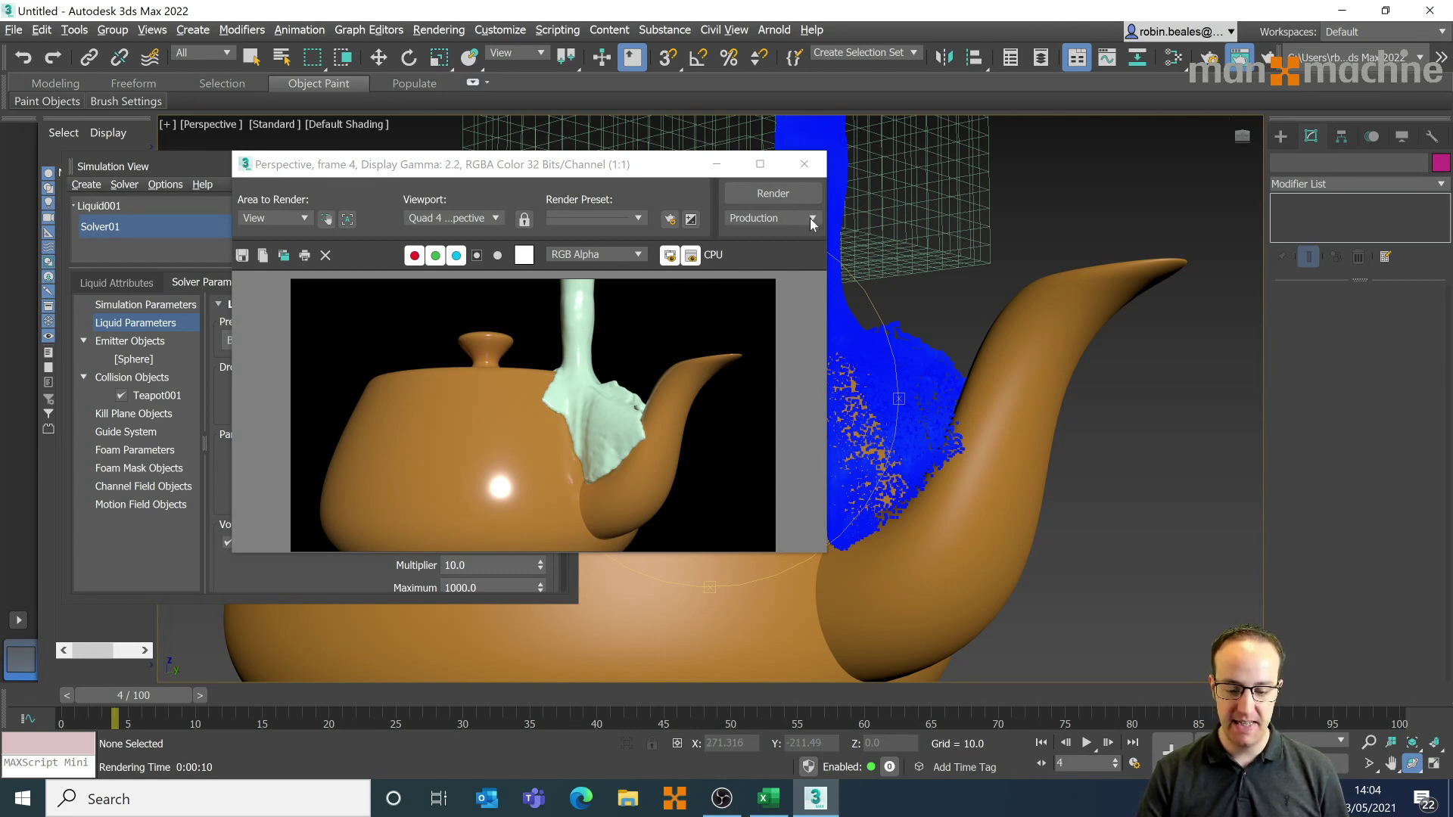
click(808, 164)
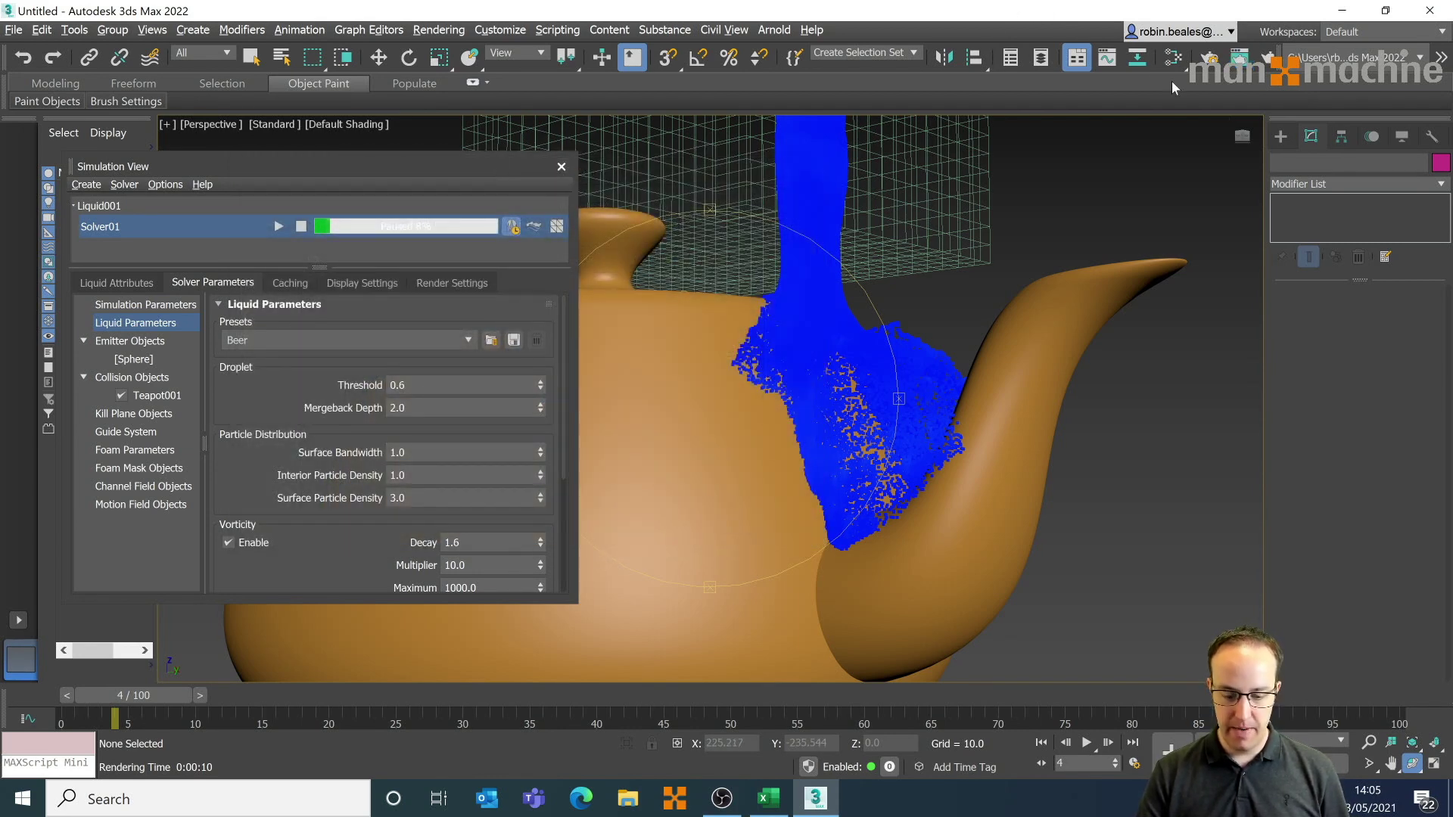
- Move to frame 6, orbit out to the whole teapot, and render again
drag(115, 718, 141, 718)
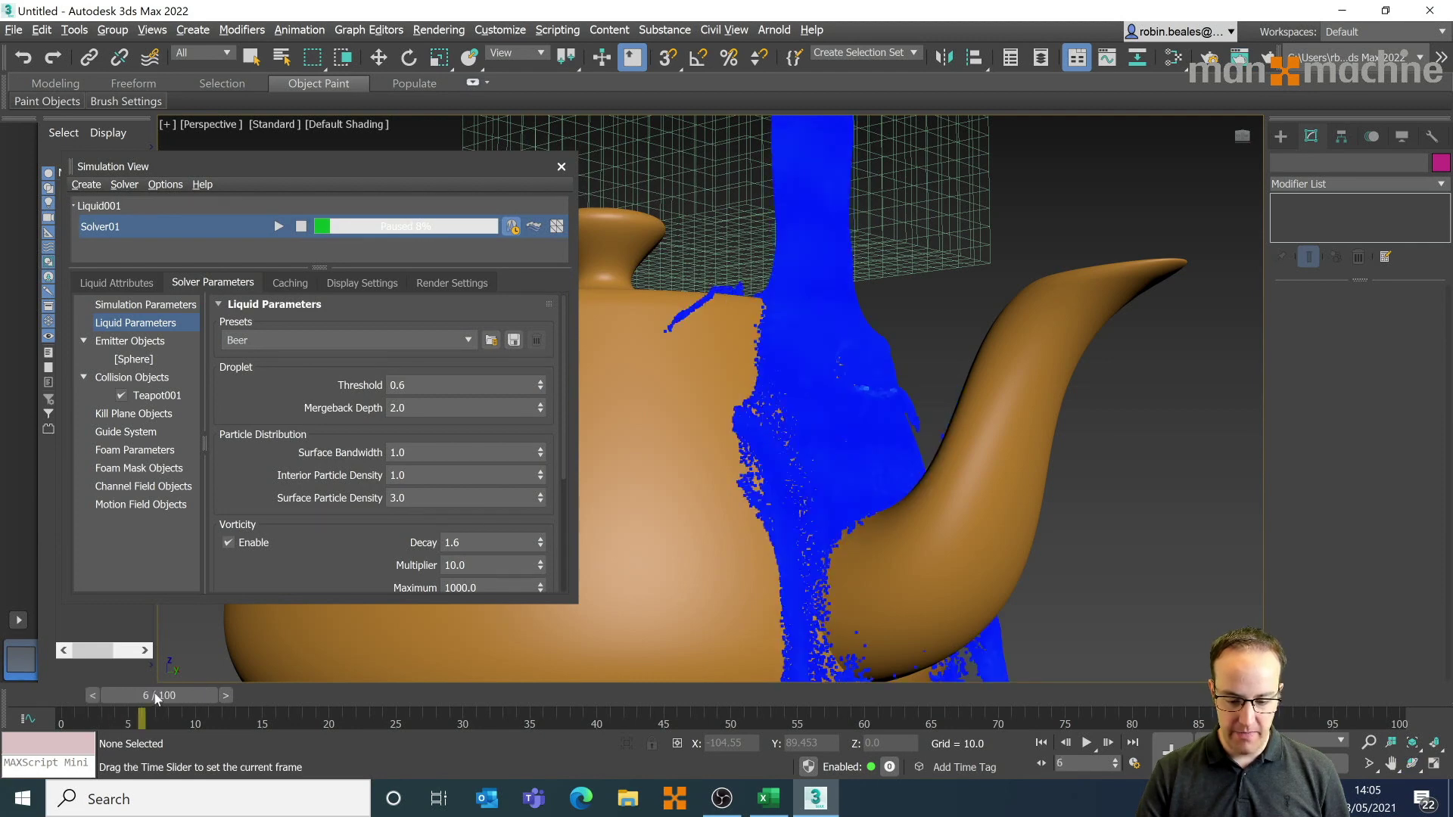
drag(379, 621, 946, 394)
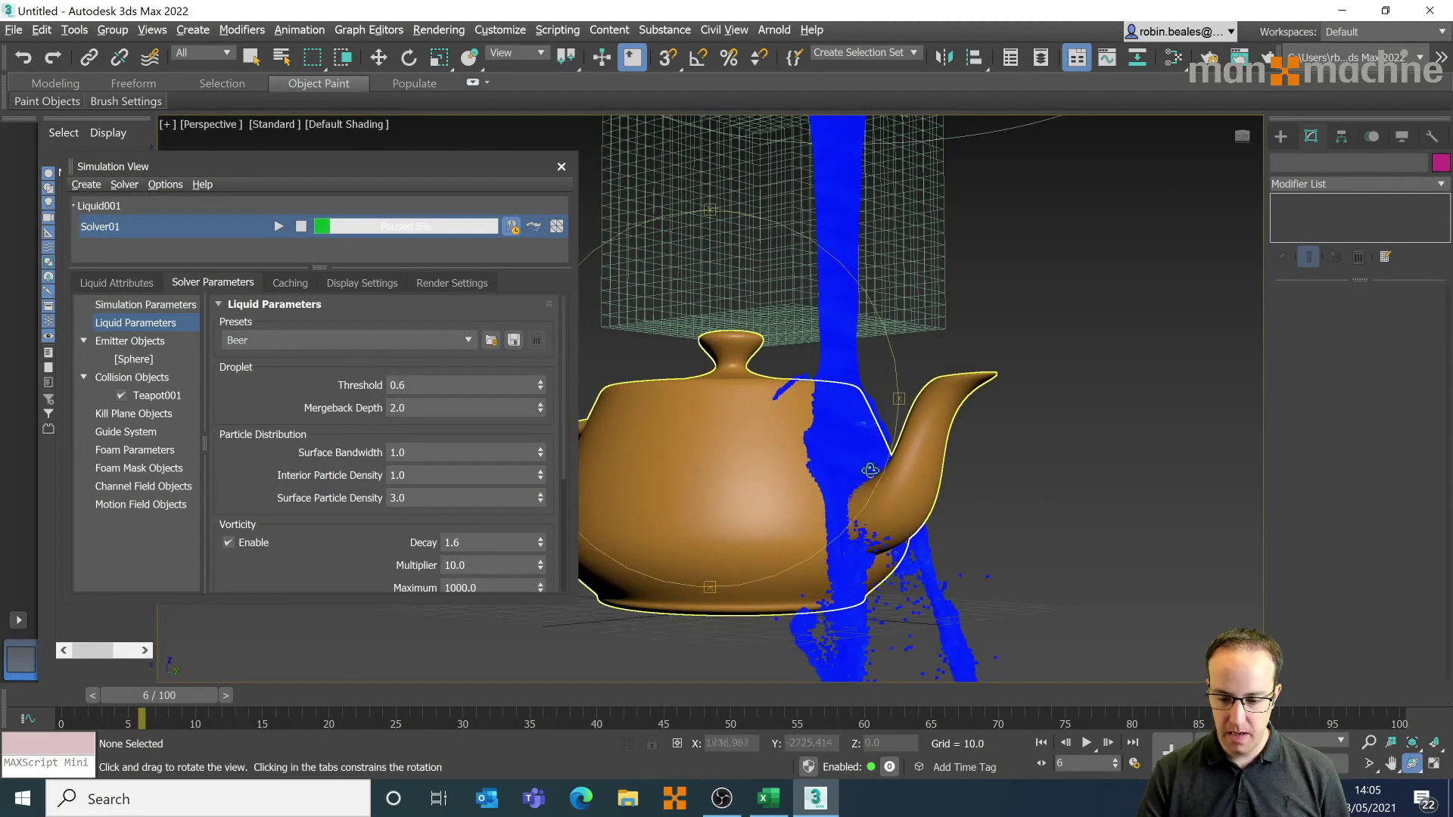
click(1267, 57)
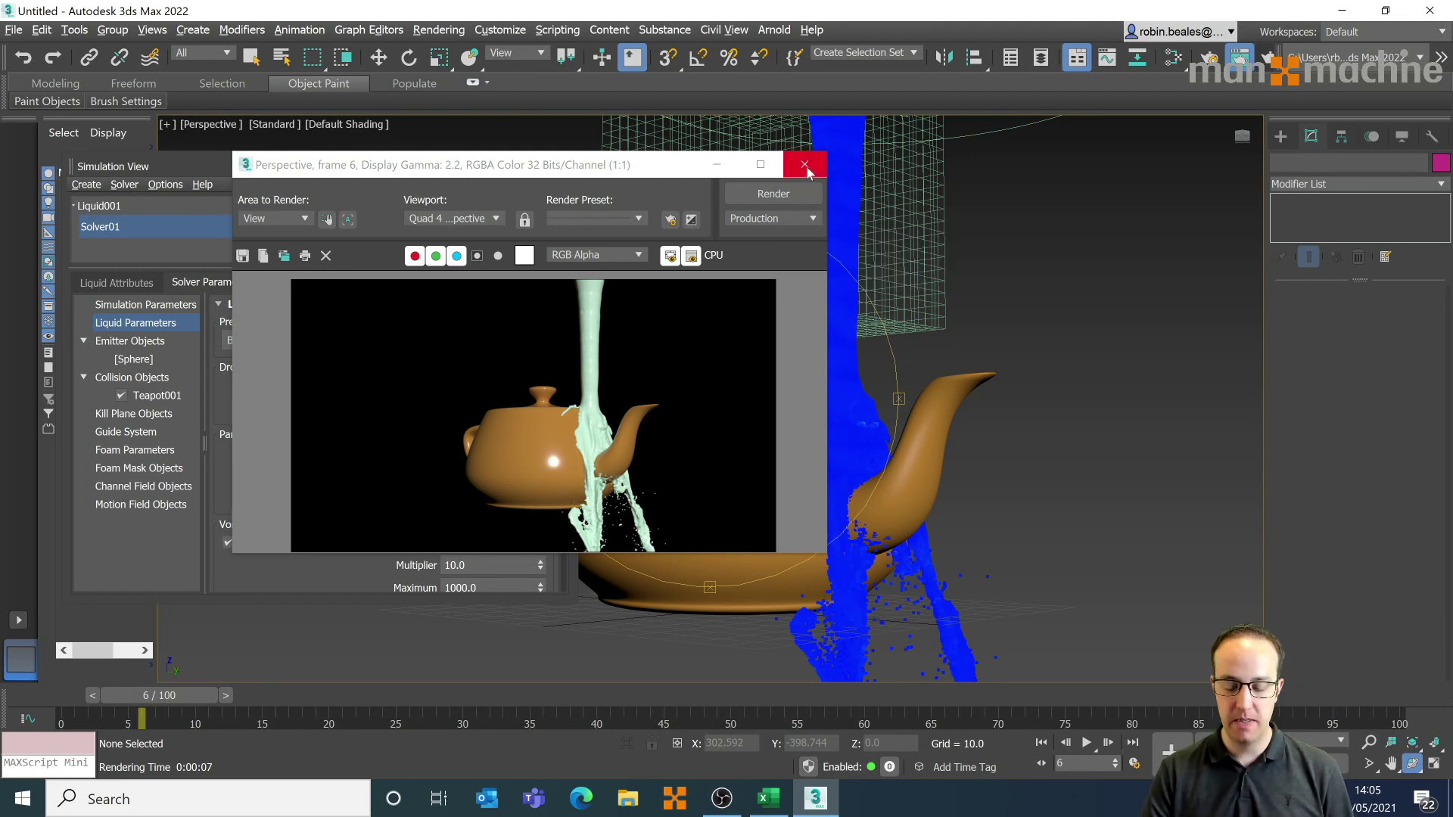
- Close the render, select the teapot, reset Solver01, and return the timeline to frame 0
click(806, 165)
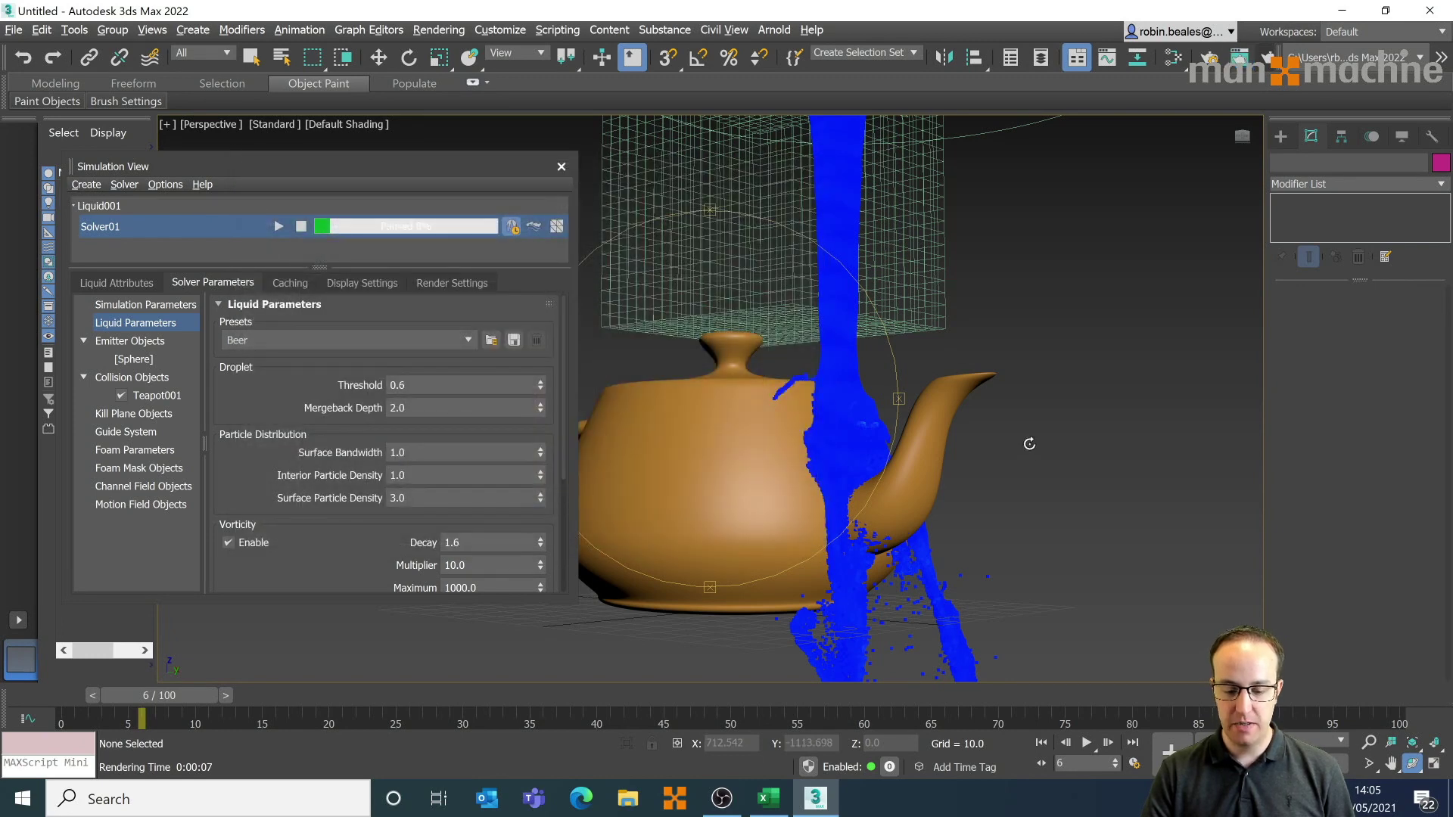
alt+middle_drag(725, 378, 752, 401)
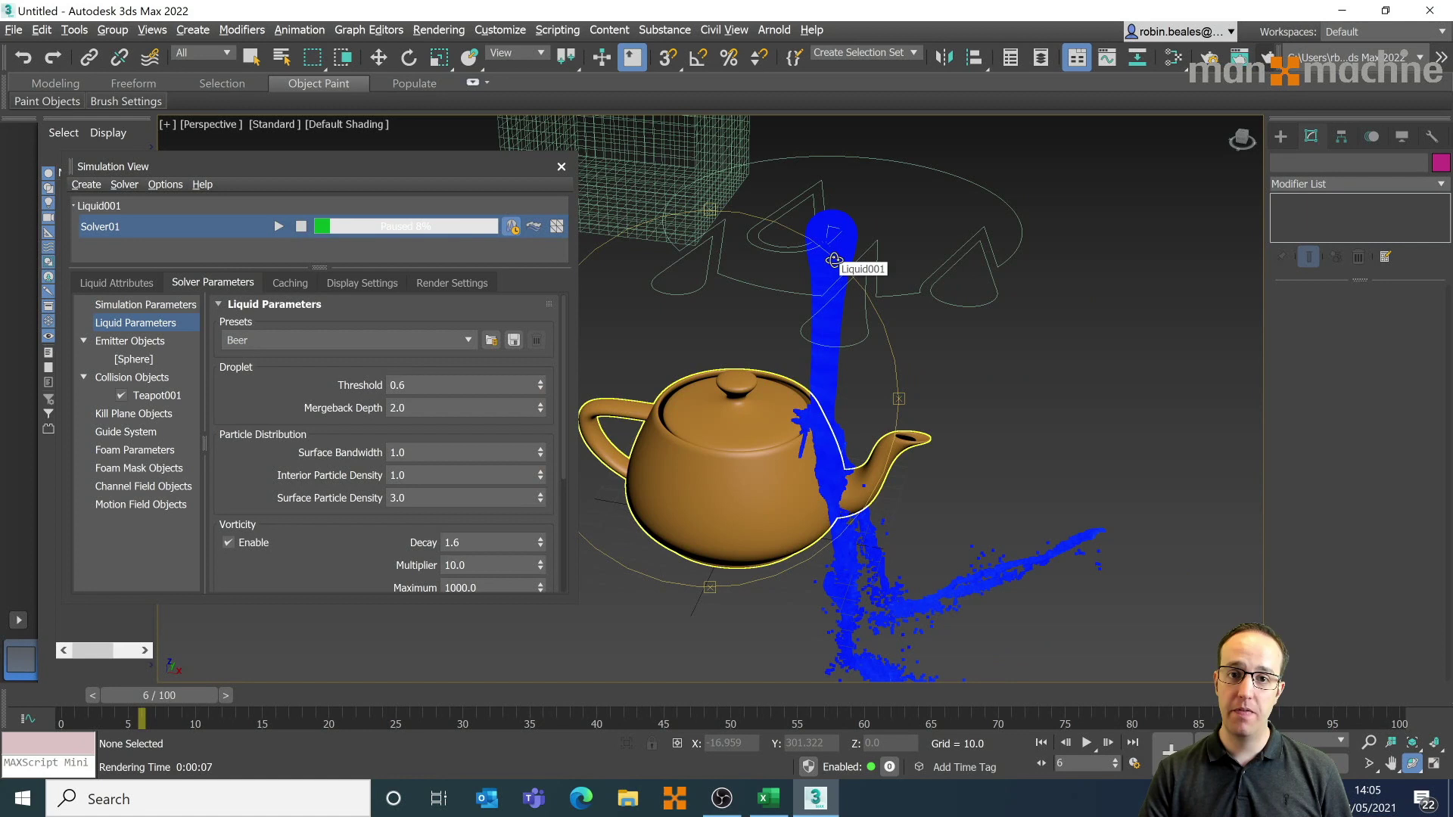
key(w)
click(729, 452)
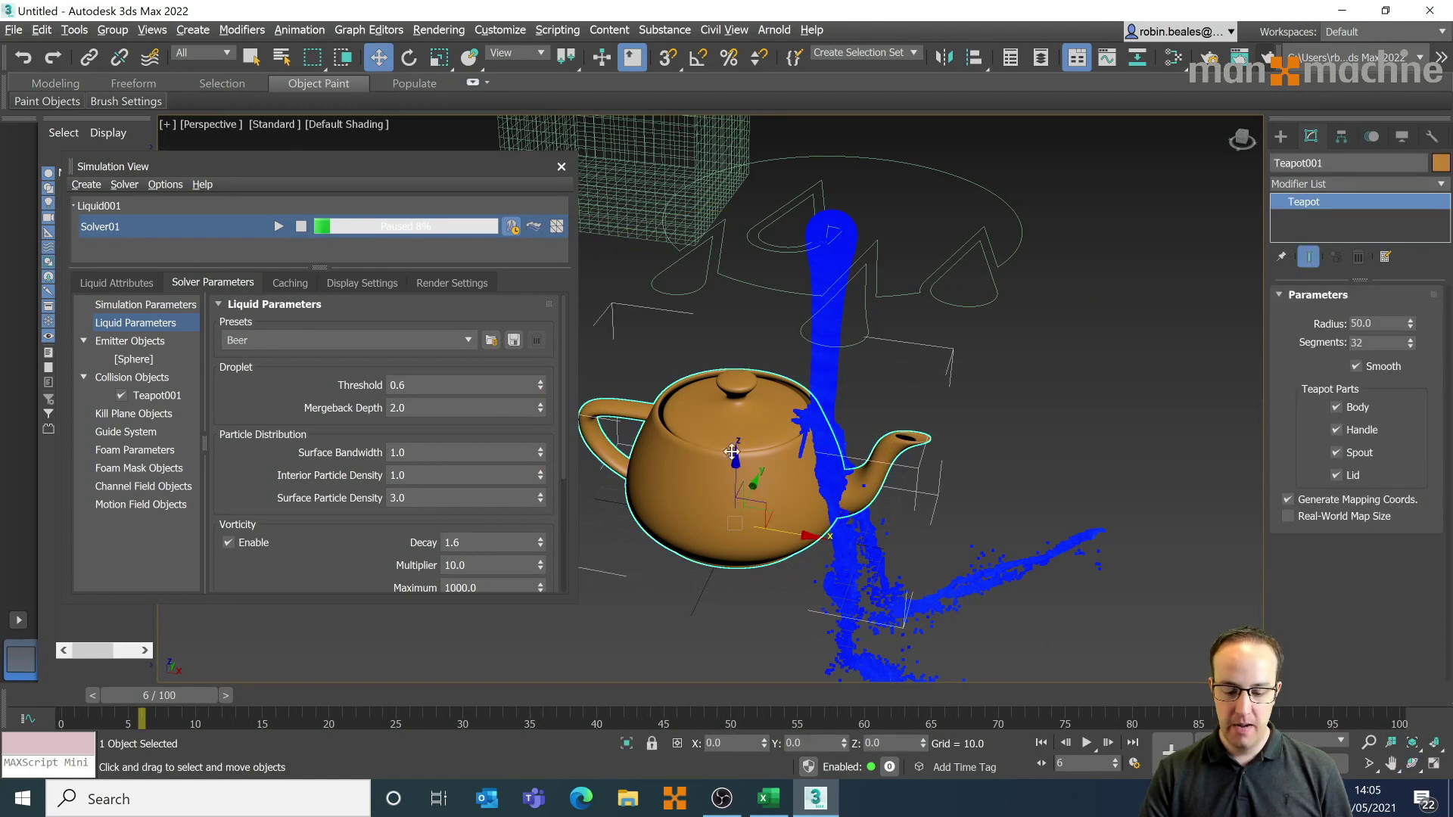
click(300, 226)
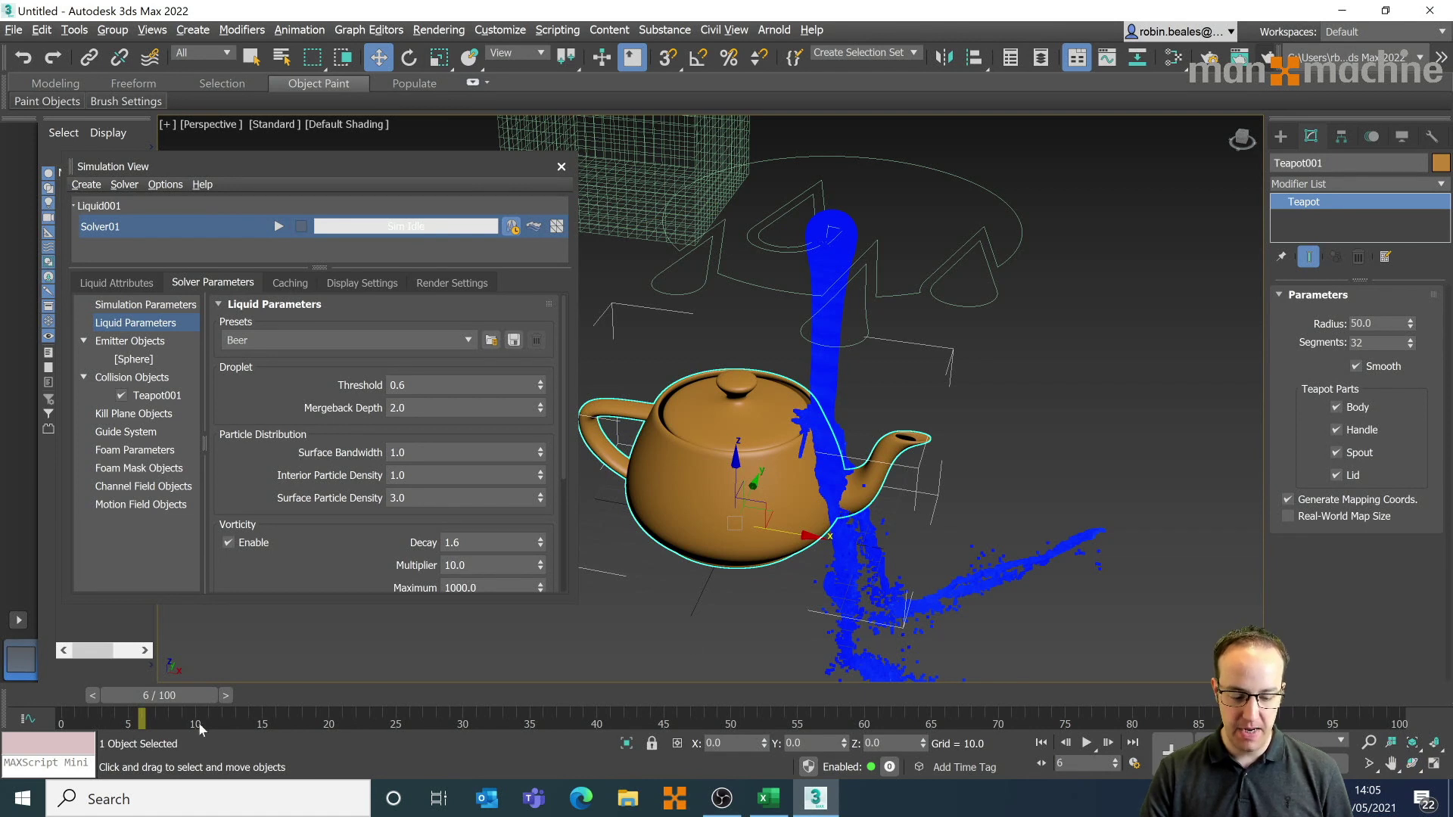
drag(193, 696, 91, 696)
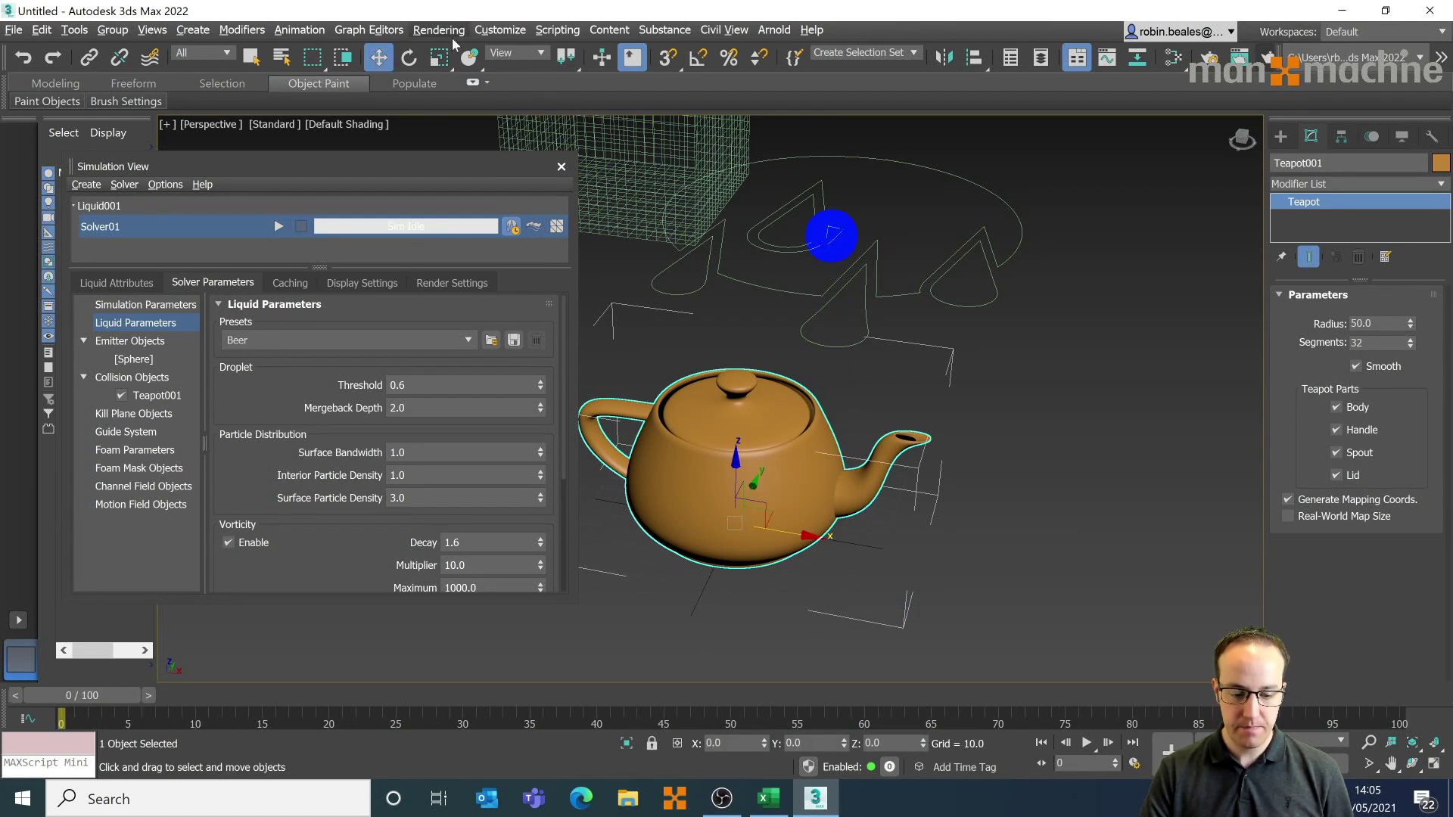
- Tilt the teapot around its Y axis with Select and Rotate, then deselect it
click(409, 57)
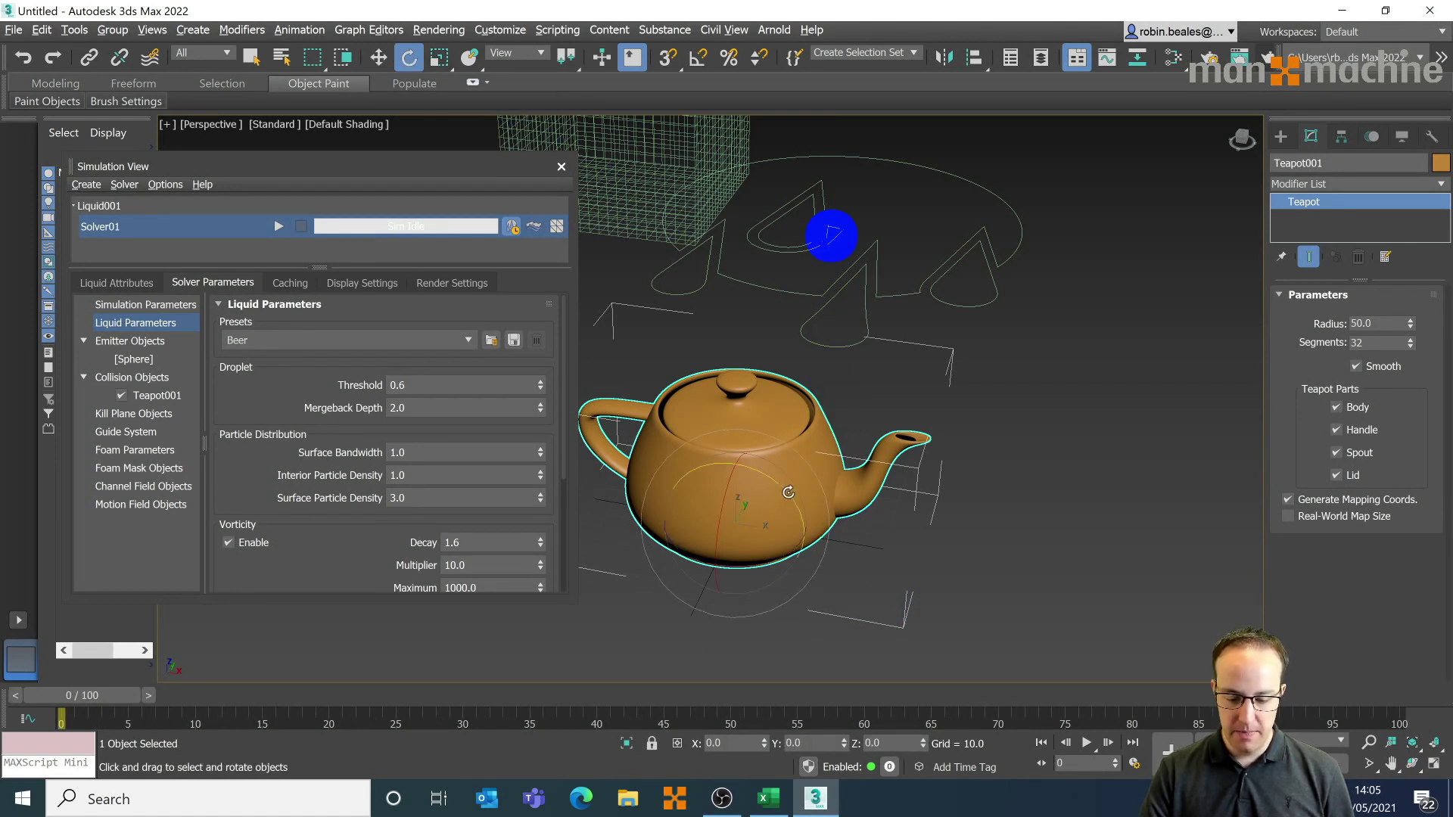
drag(803, 514, 831, 594)
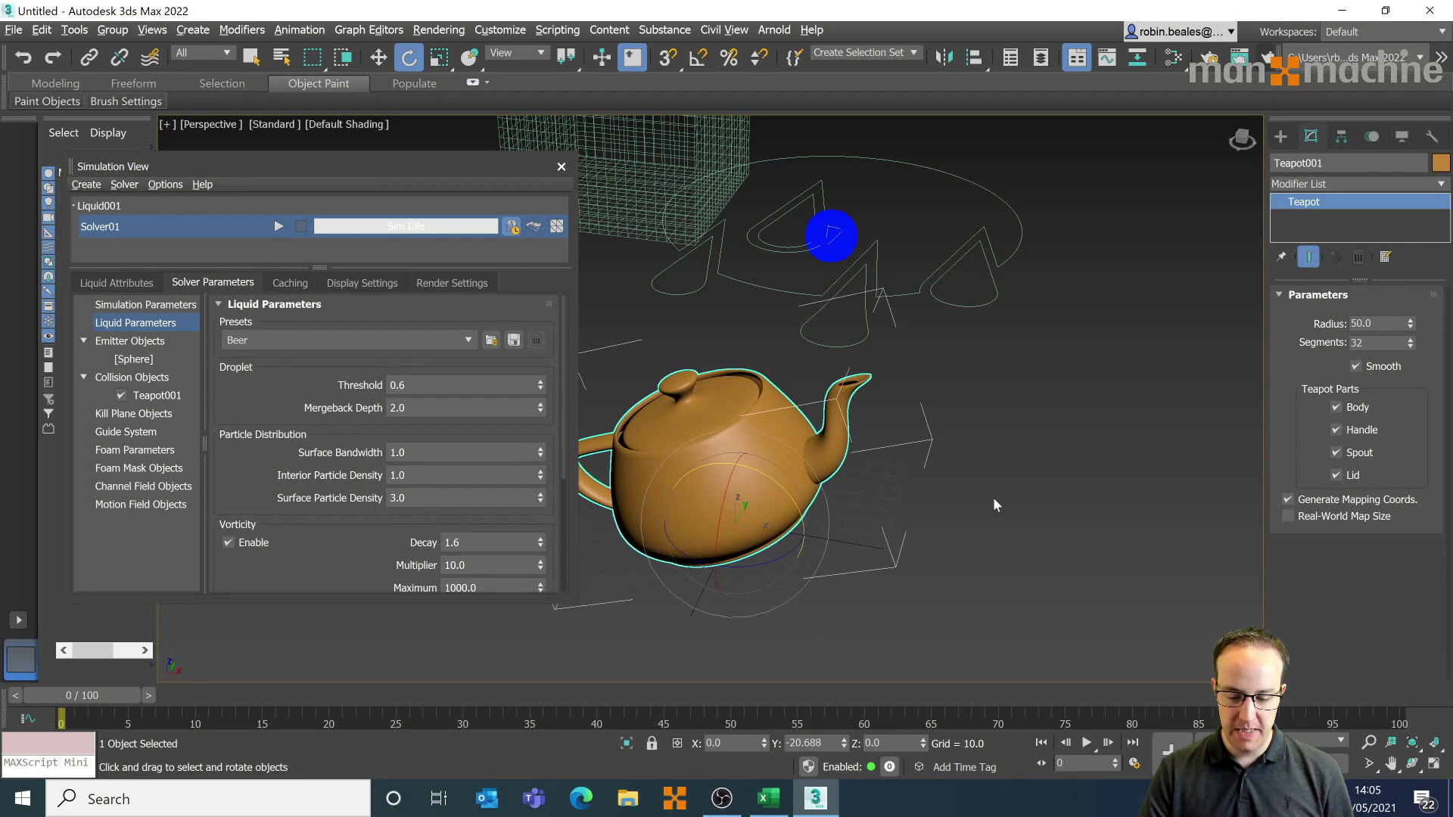
right_click(1014, 453)
key(Escape)
click(1003, 451)
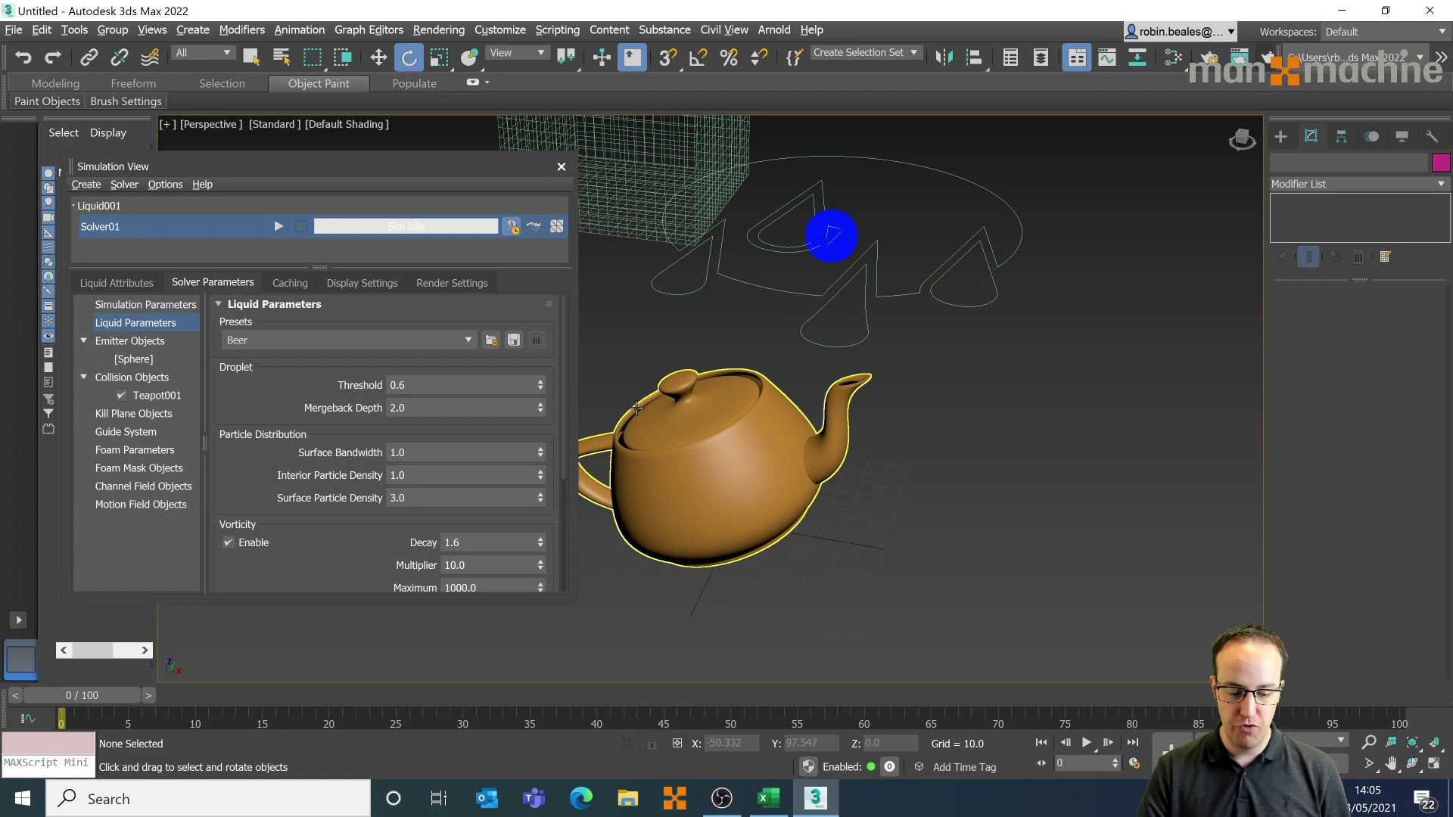
- Load the Honey liquid preset and restart the simulation from the beginning
click(463, 339)
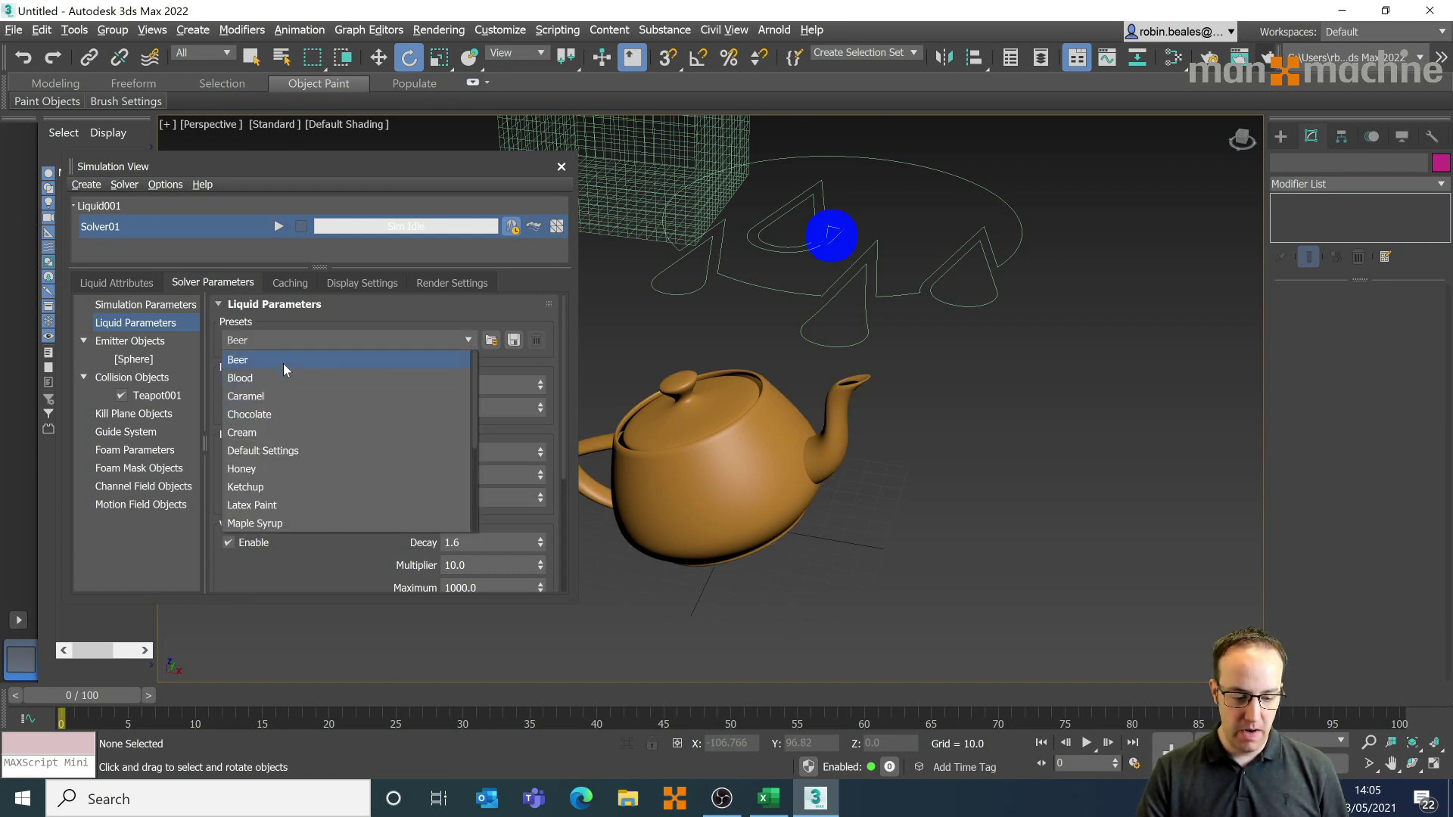
click(265, 414)
click(472, 345)
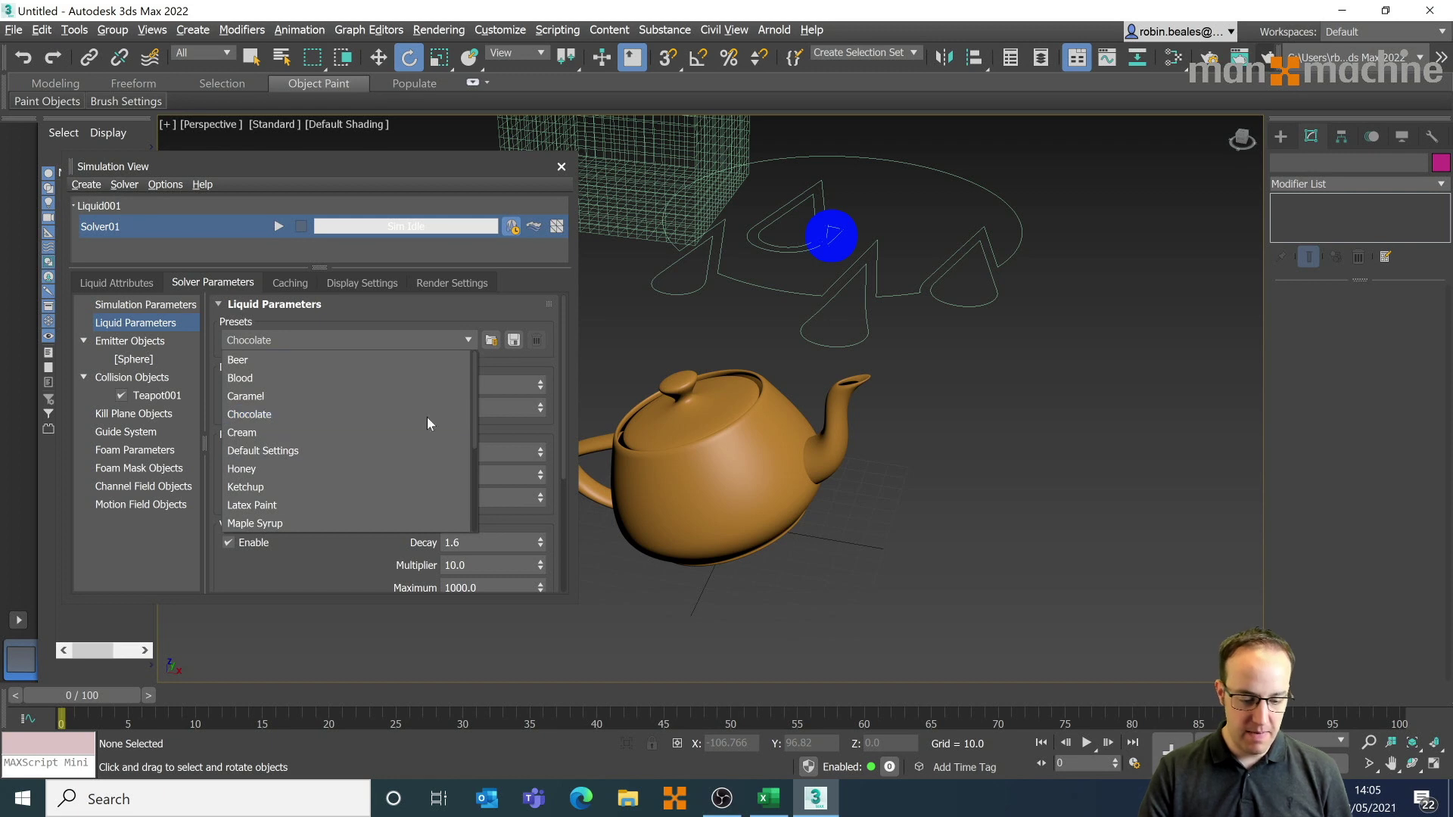
click(240, 469)
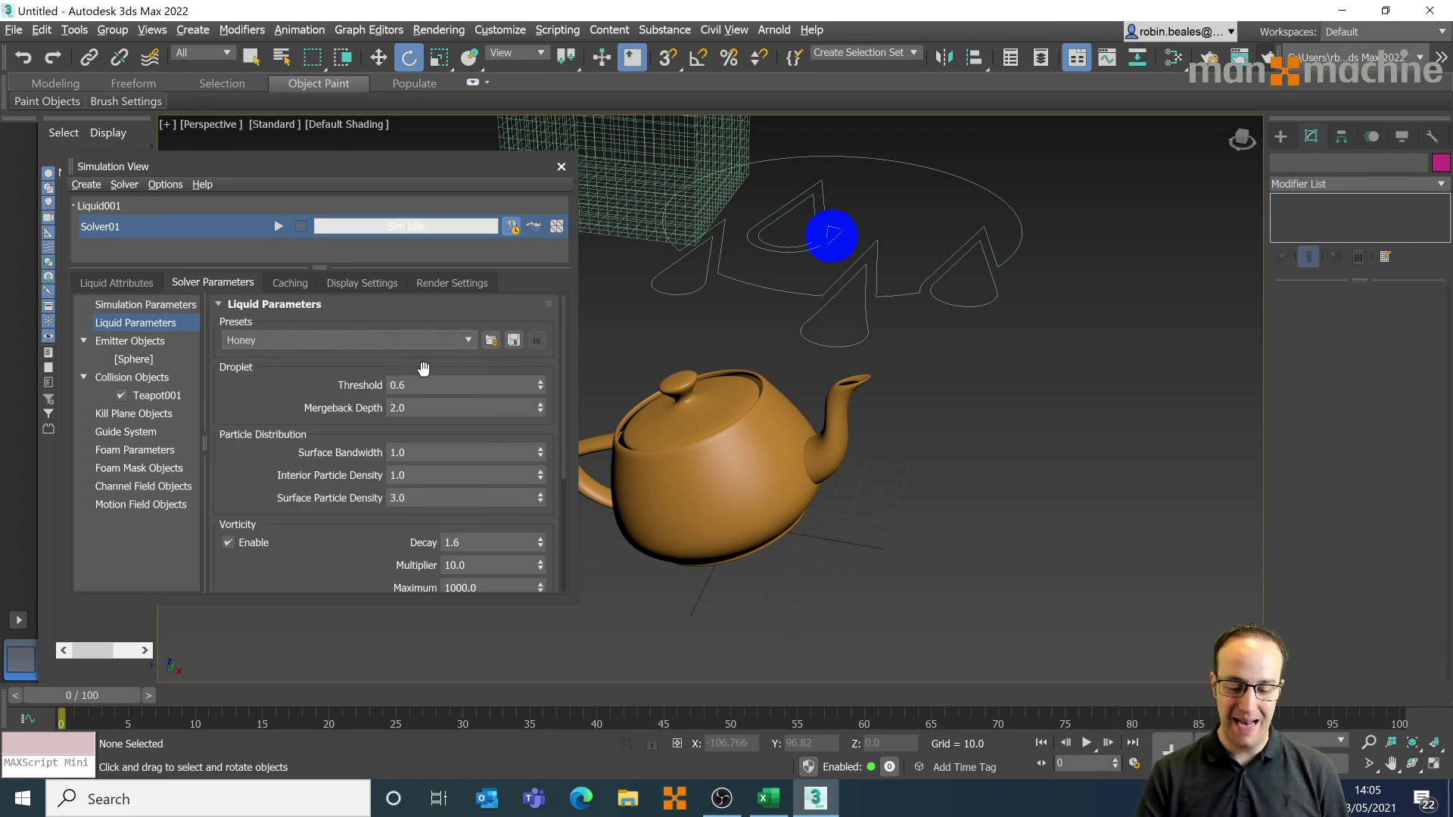
click(493, 340)
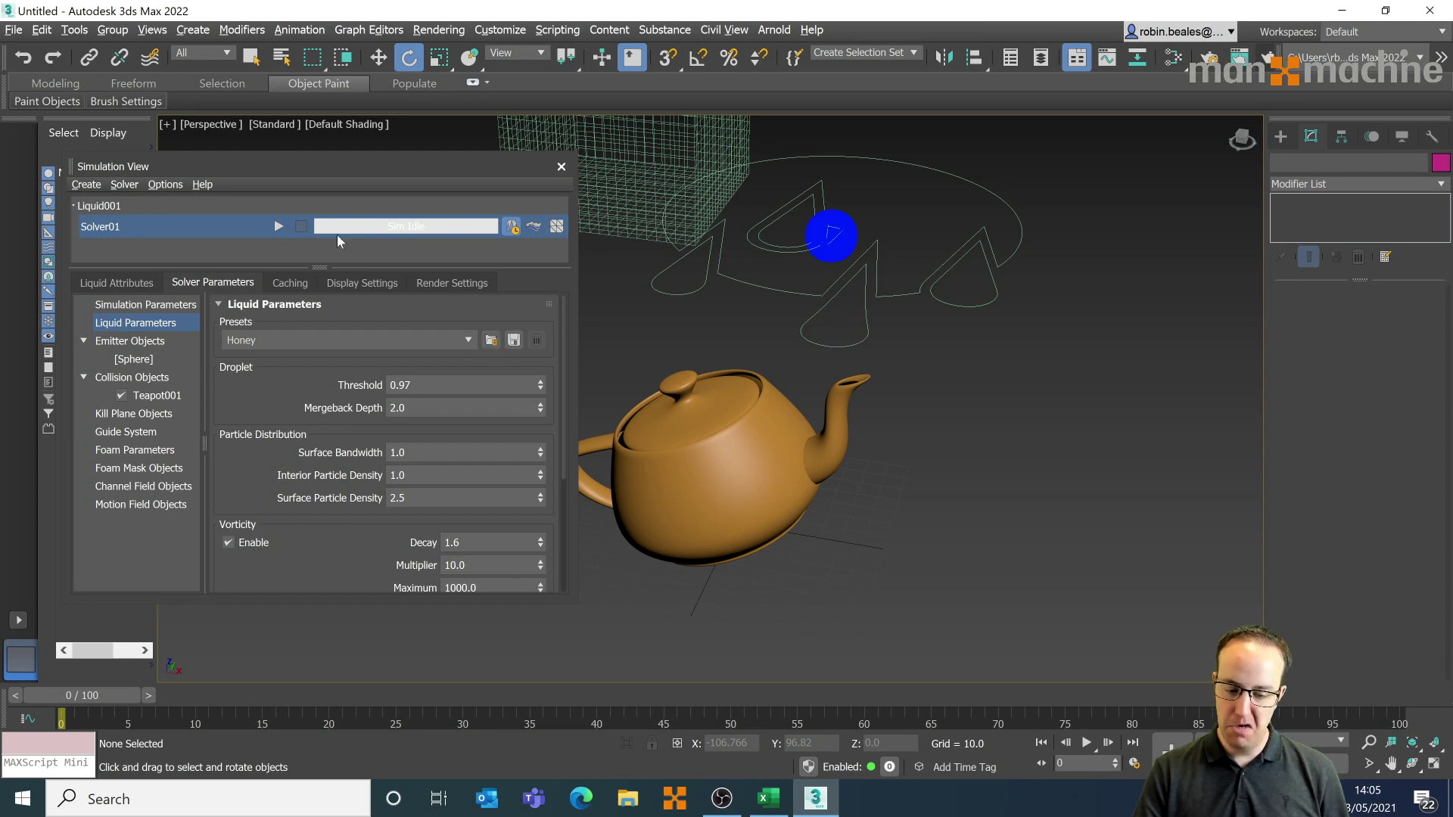
click(277, 231)
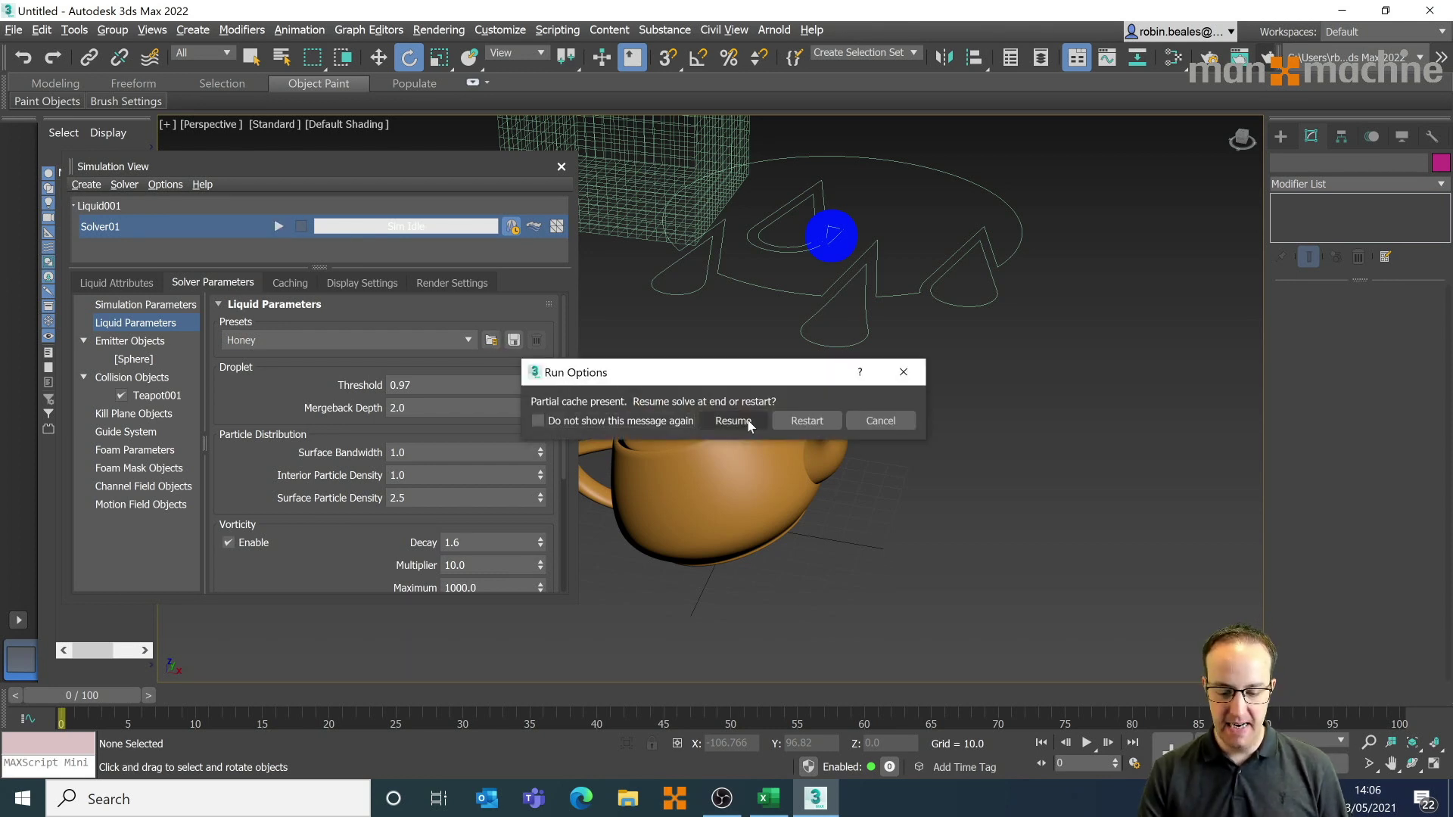
click(802, 421)
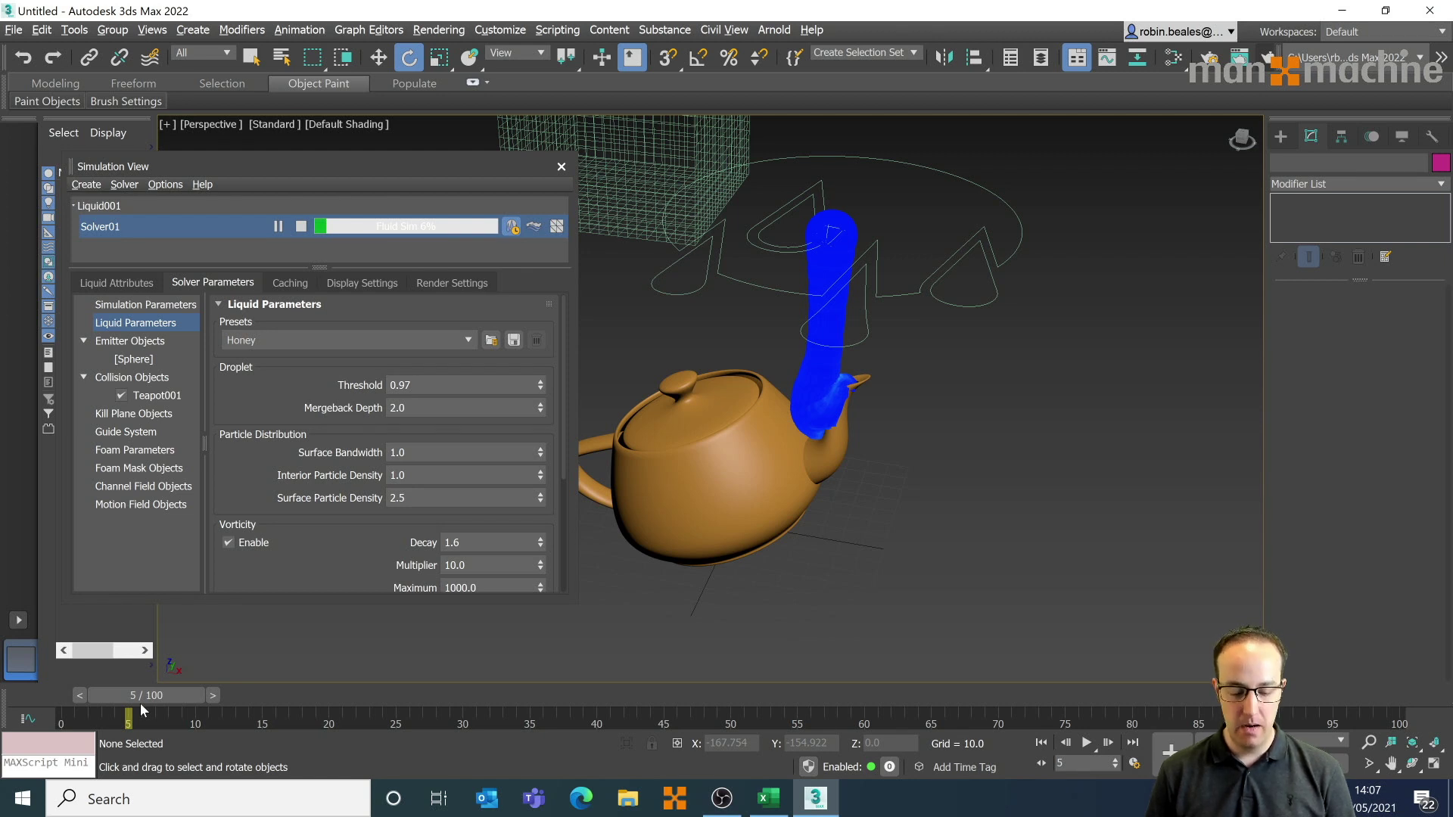
- Pause the honey simulation, test-render frame 5, then close the render and stop the solver
click(278, 226)
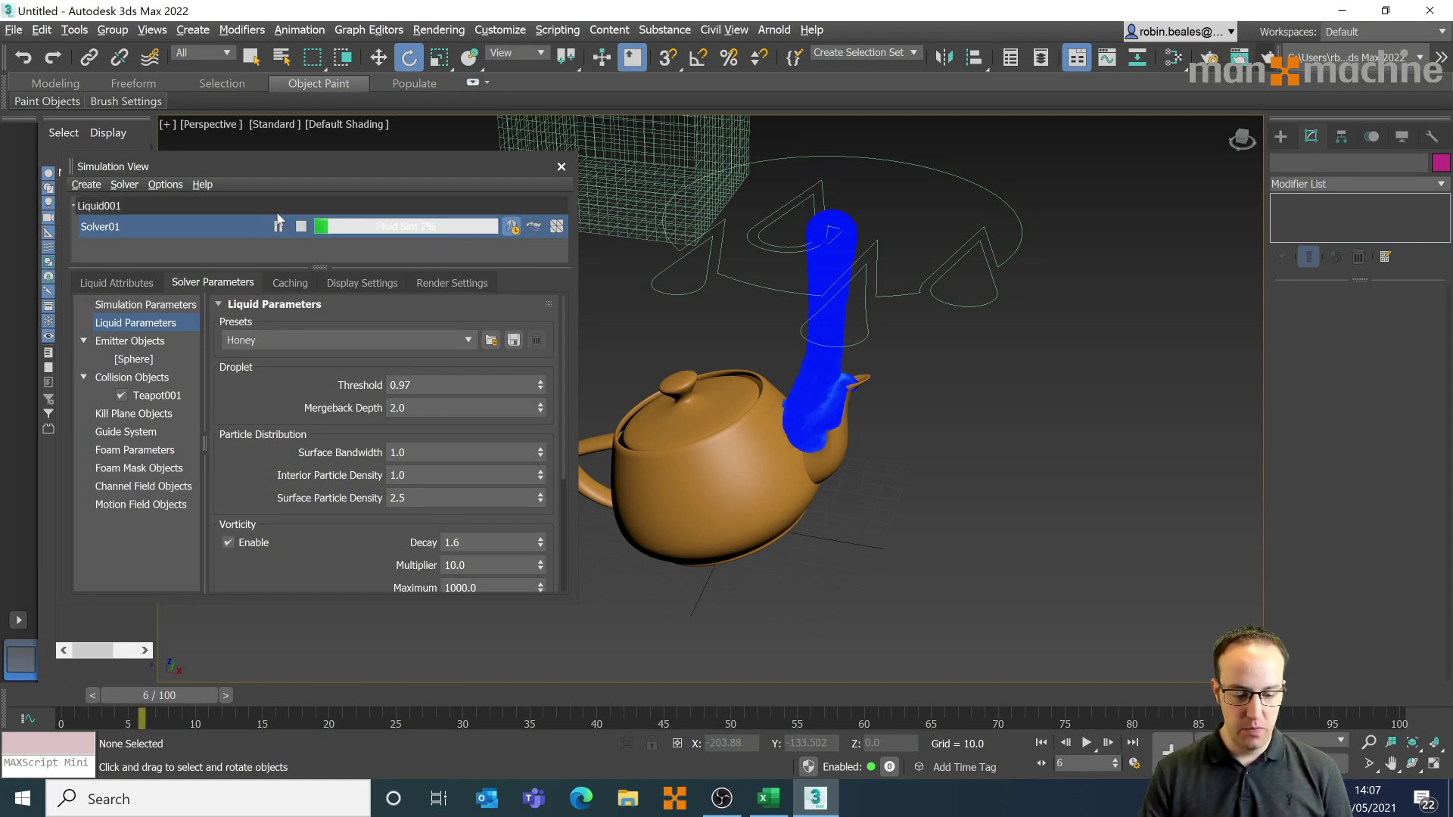
scroll(810, 410, up, 5)
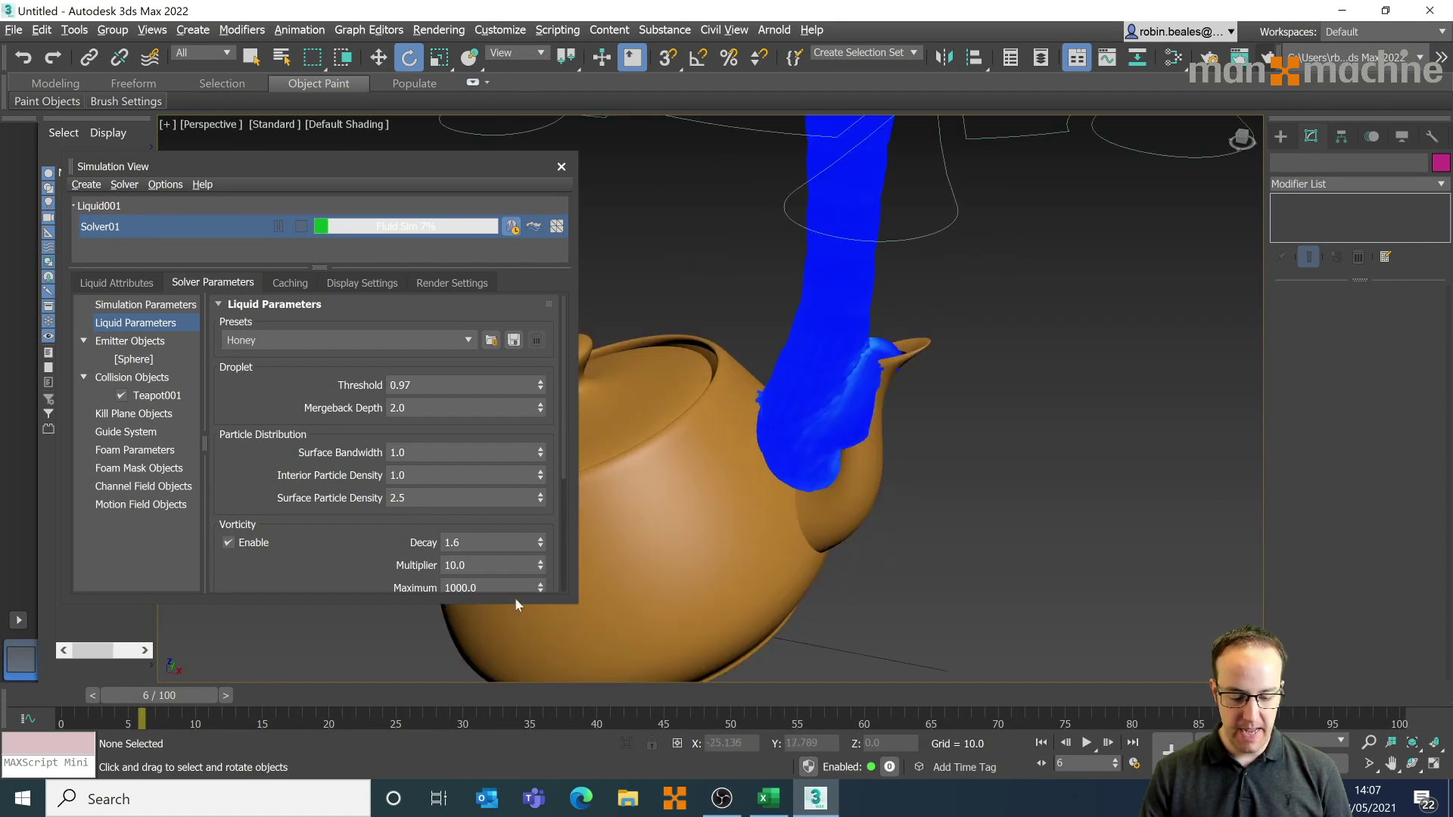
mouse_move(177, 696)
mouse_down()
mouse_move(124, 697)
mouse_move(169, 692)
mouse_move(151, 694)
mouse_up()
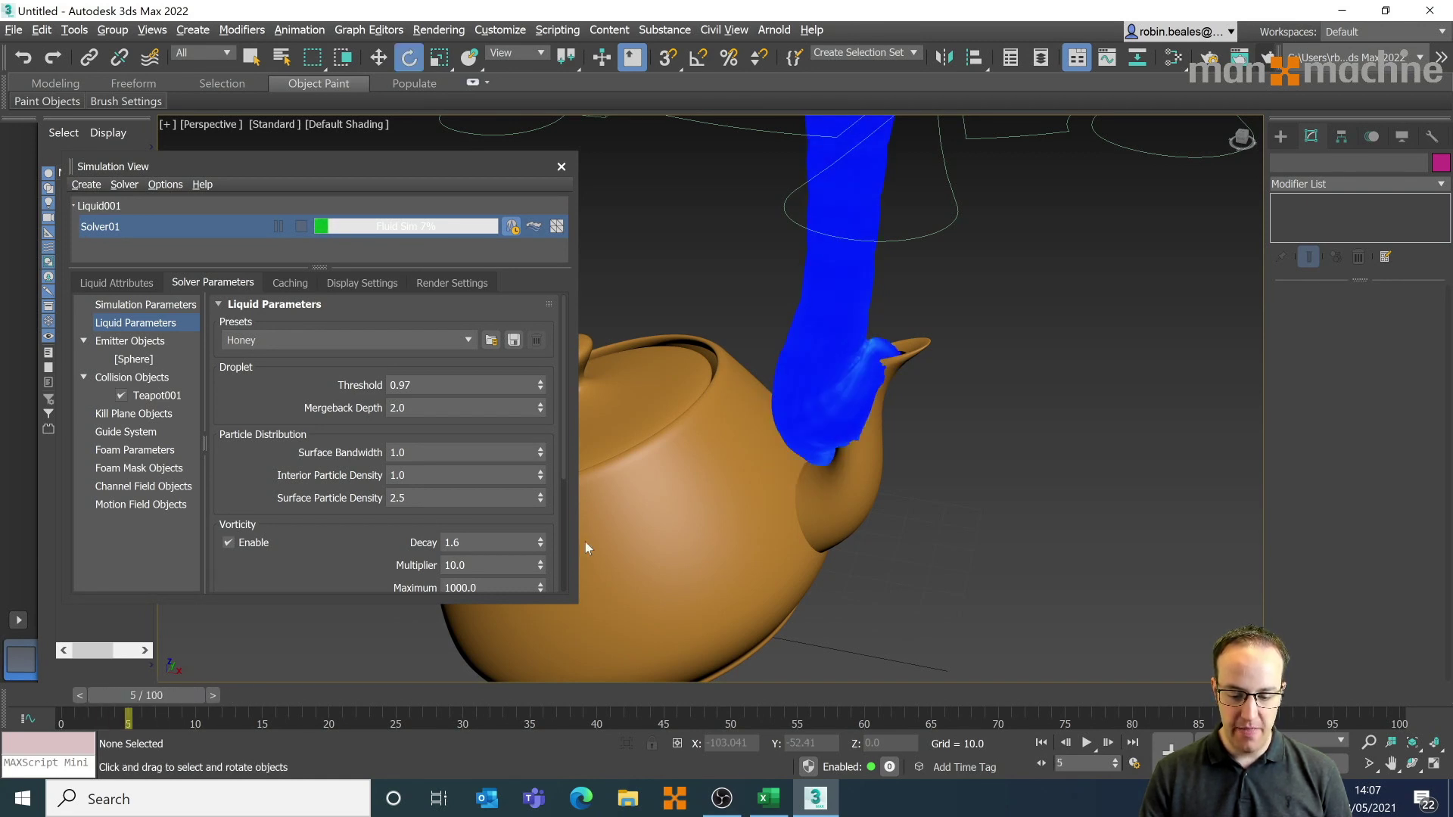
click(1267, 59)
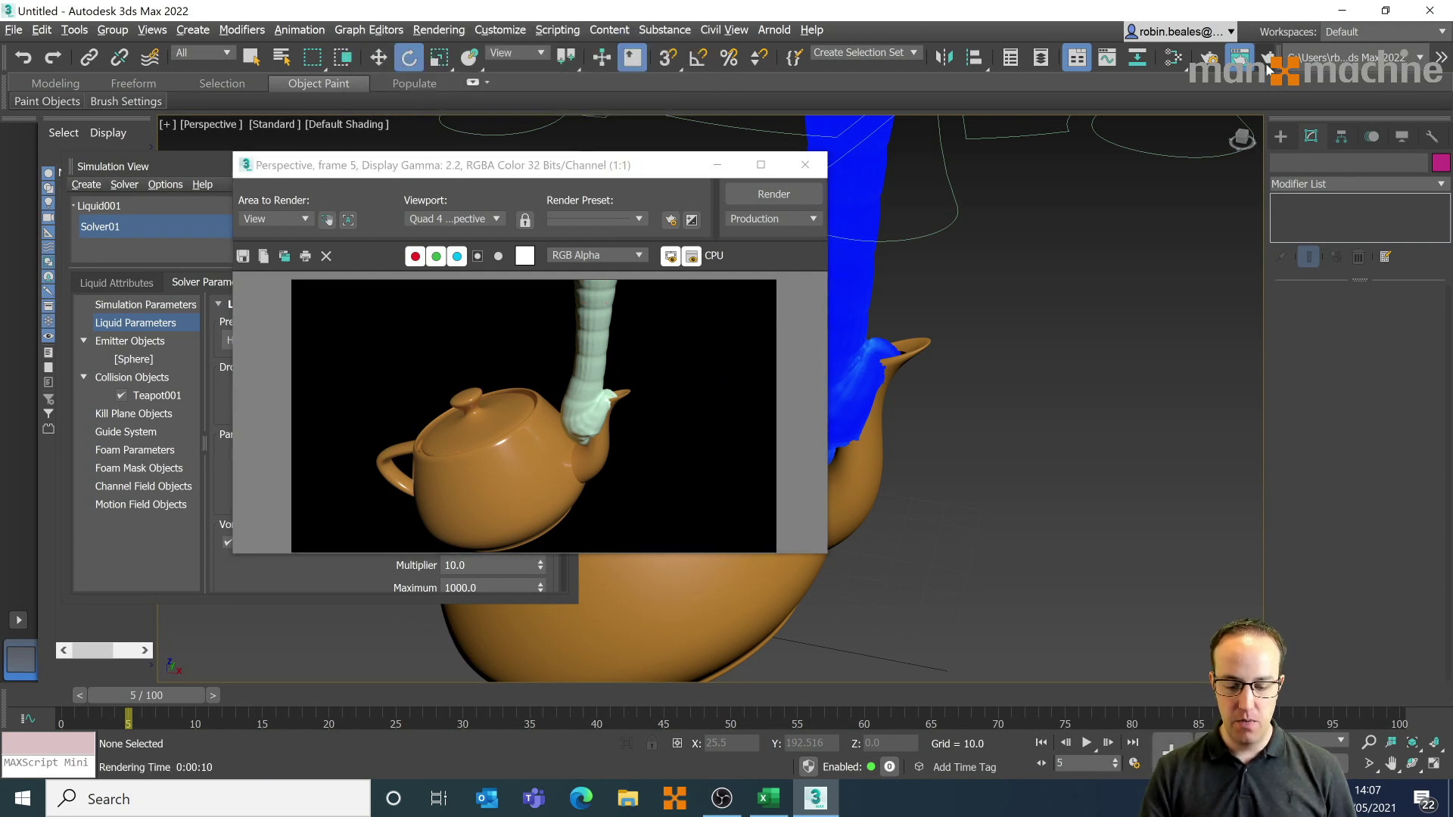
click(804, 165)
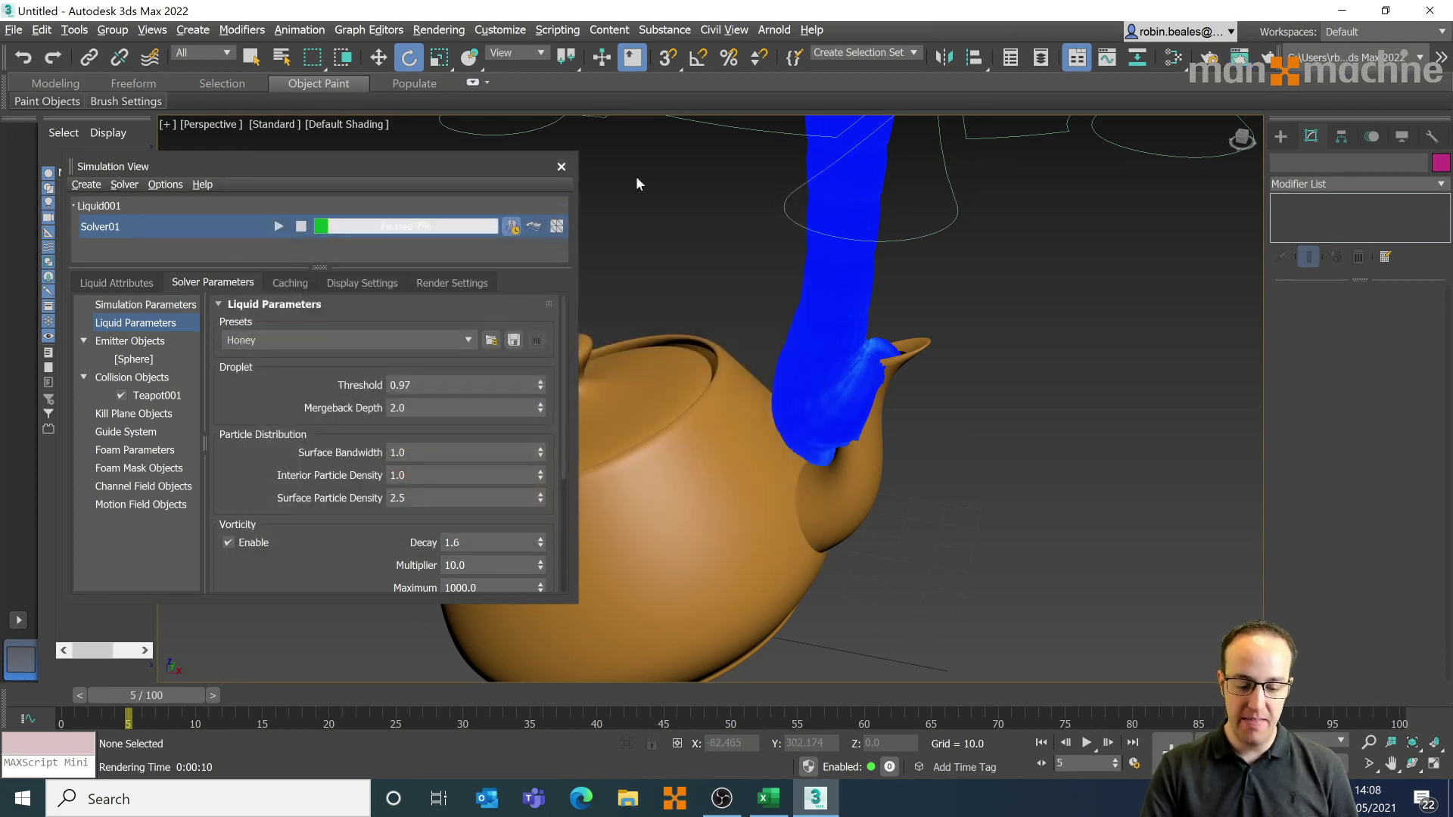
click(301, 227)
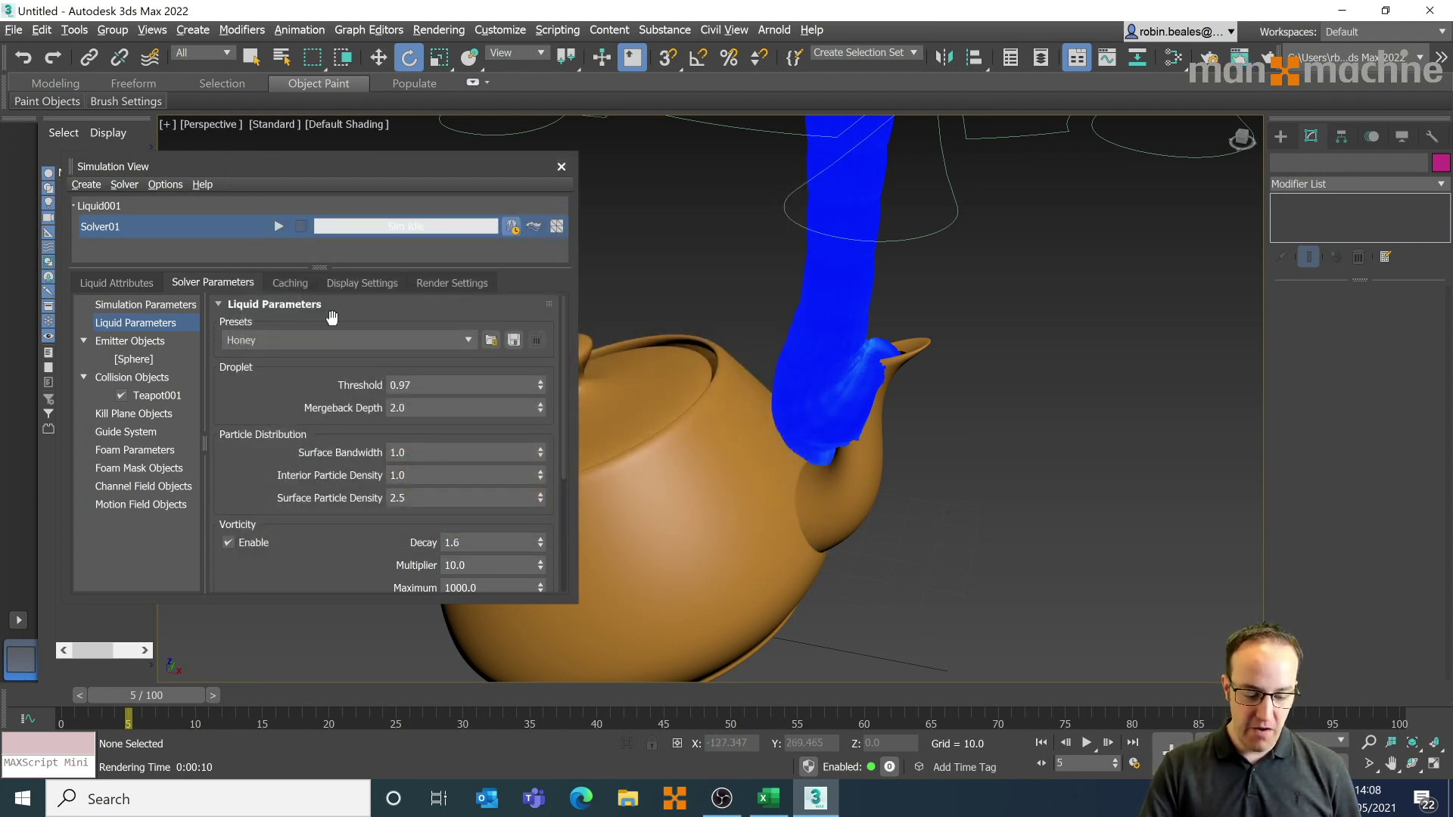
- Return to frame 0 and set the teapot's Y rotation to 0 to stand it upright
drag(192, 691, 68, 690)
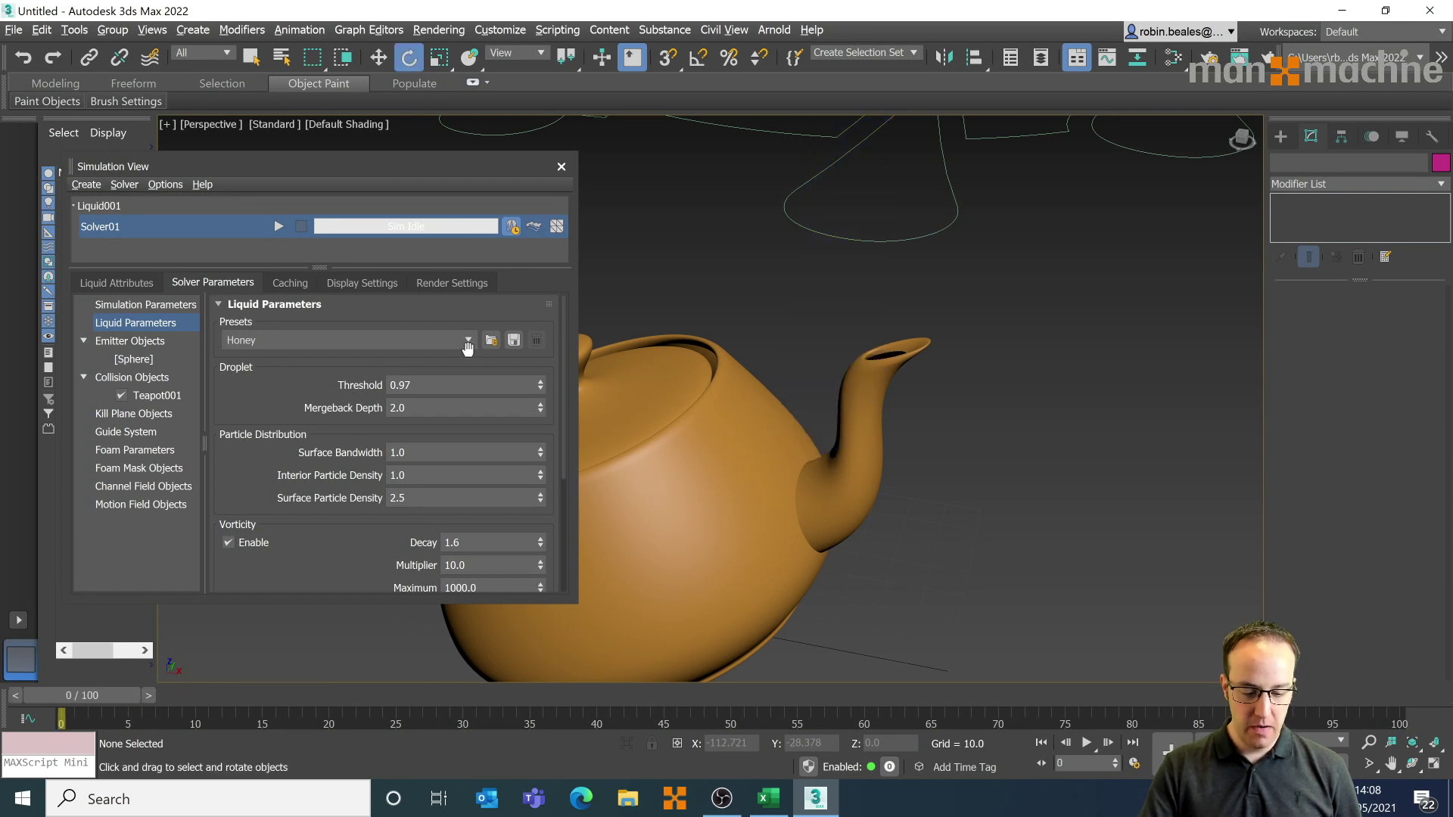
click(704, 446)
double_click(809, 743)
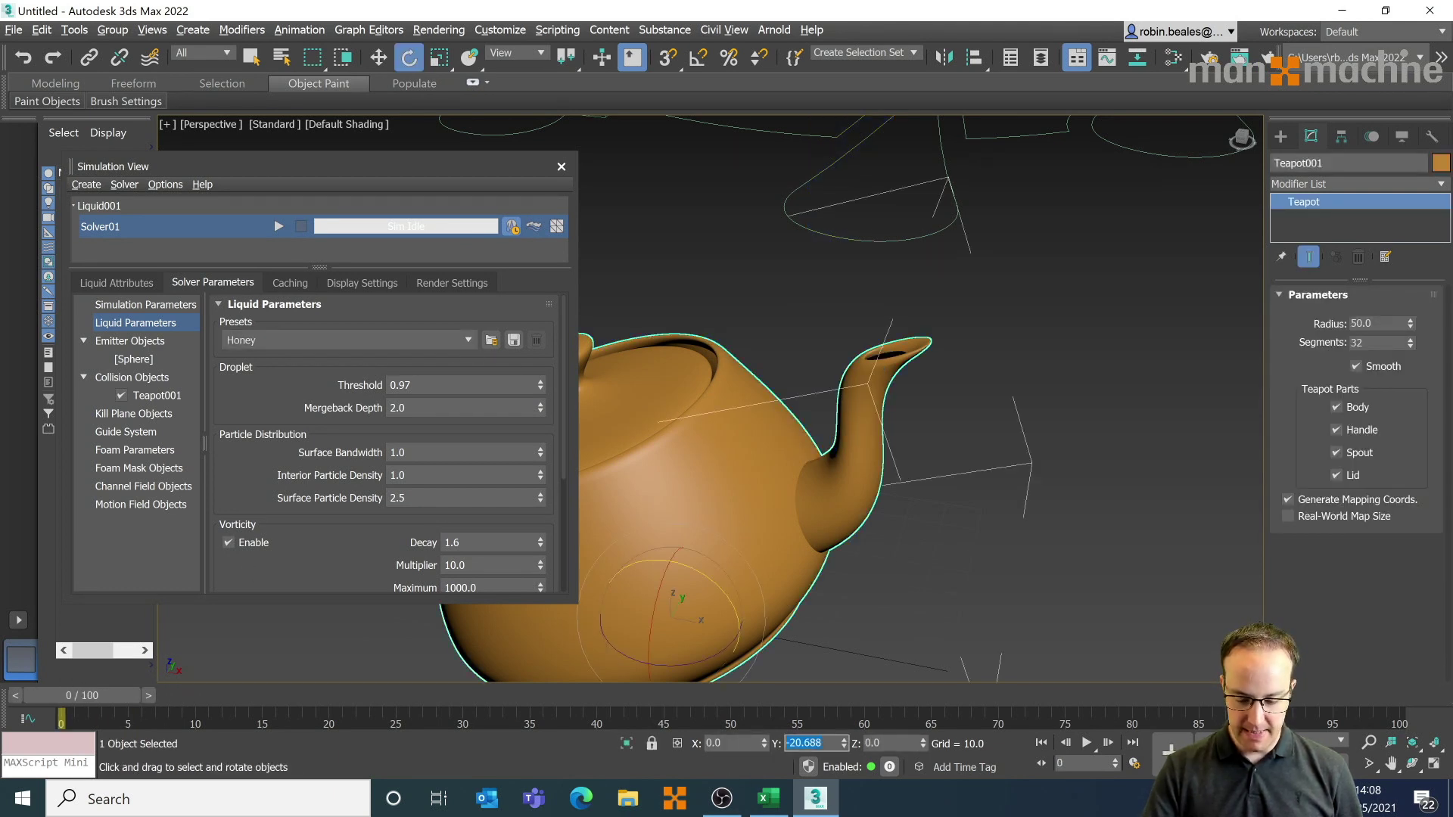
text(0)
key(Return)
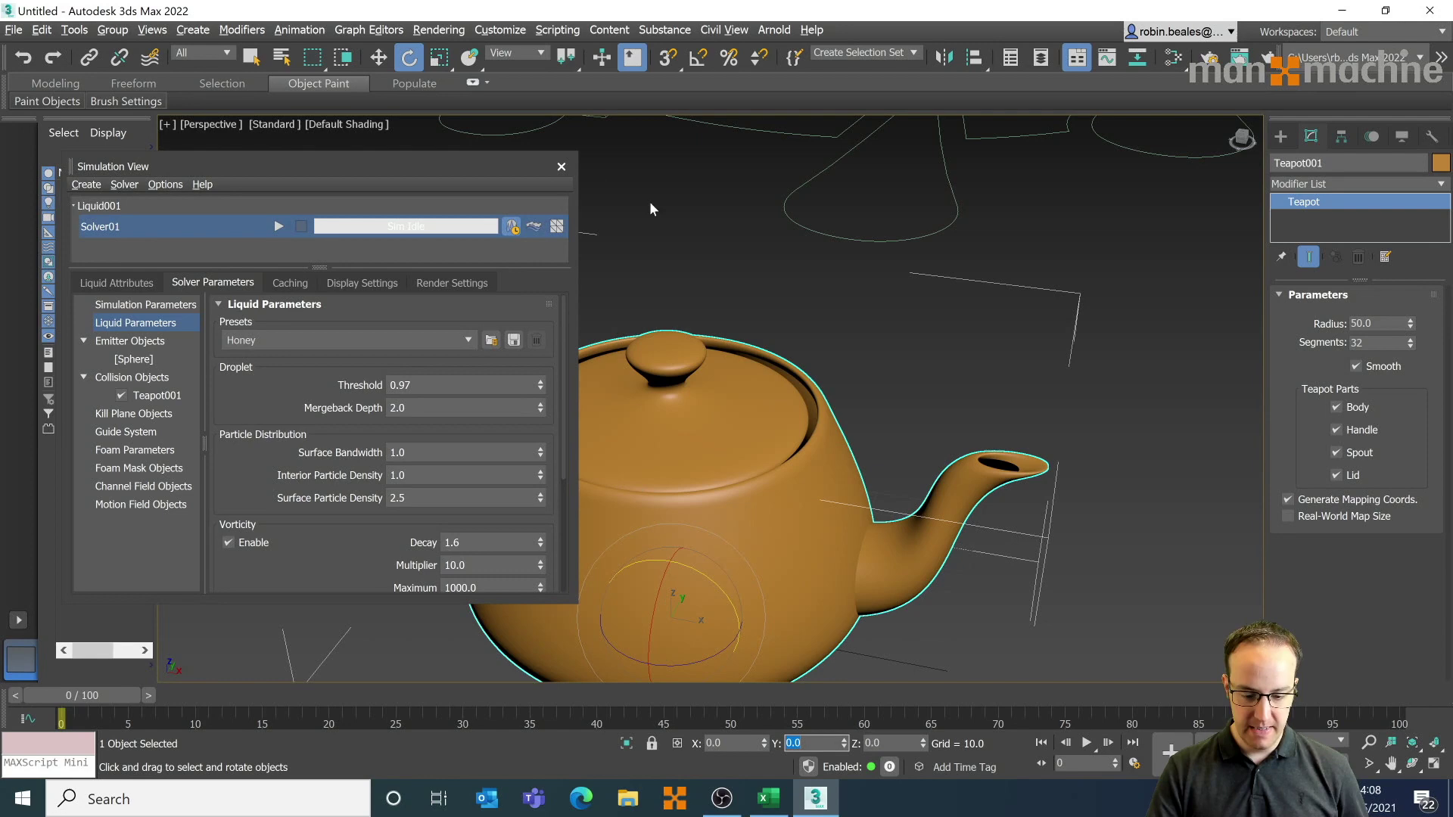
- Centre the Liquid001 emitter at X 0 from a wireframe top view, then return to Perspective
key(t)
key(F3)
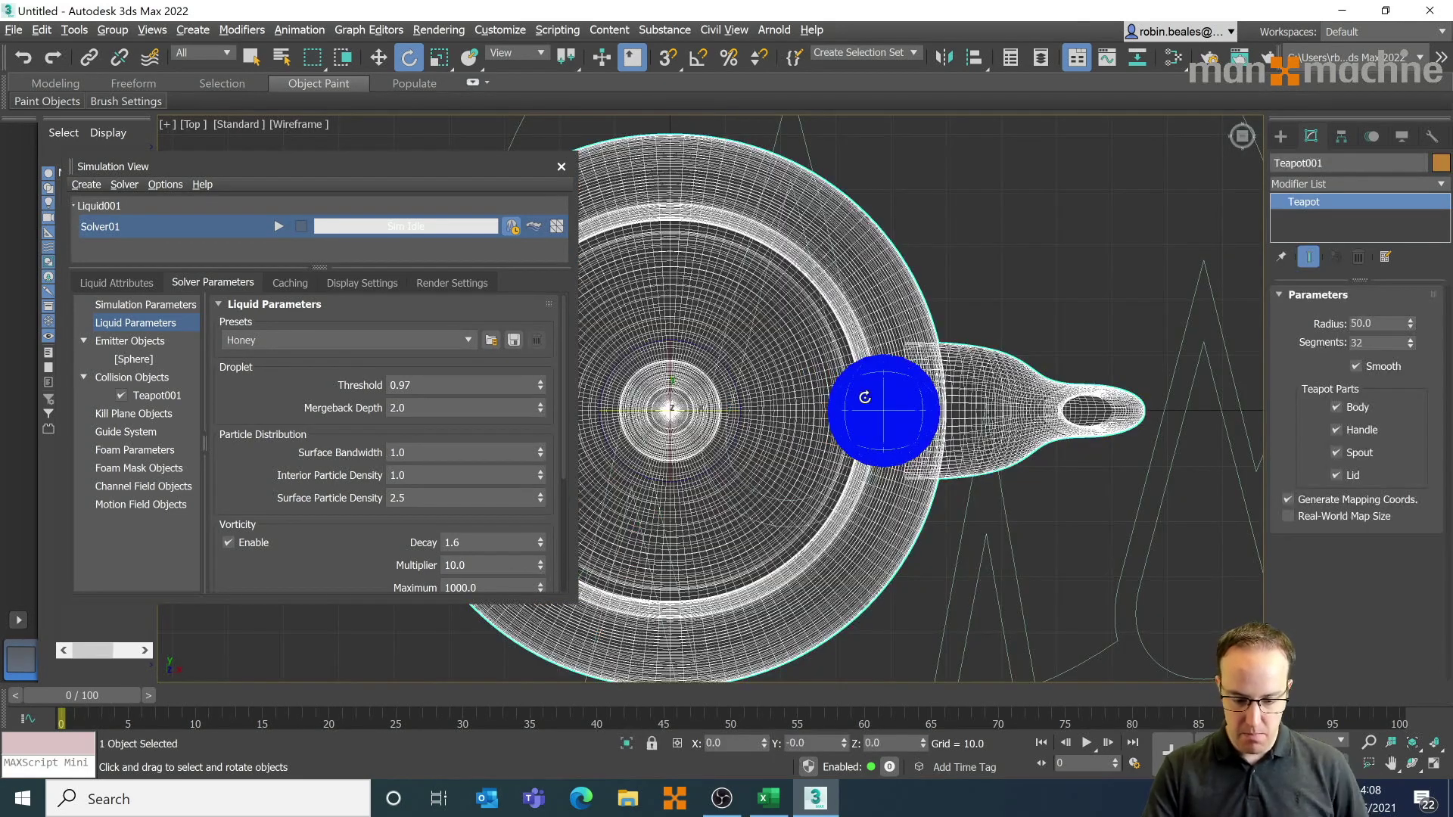
click(378, 57)
scroll(961, 296, down, 5)
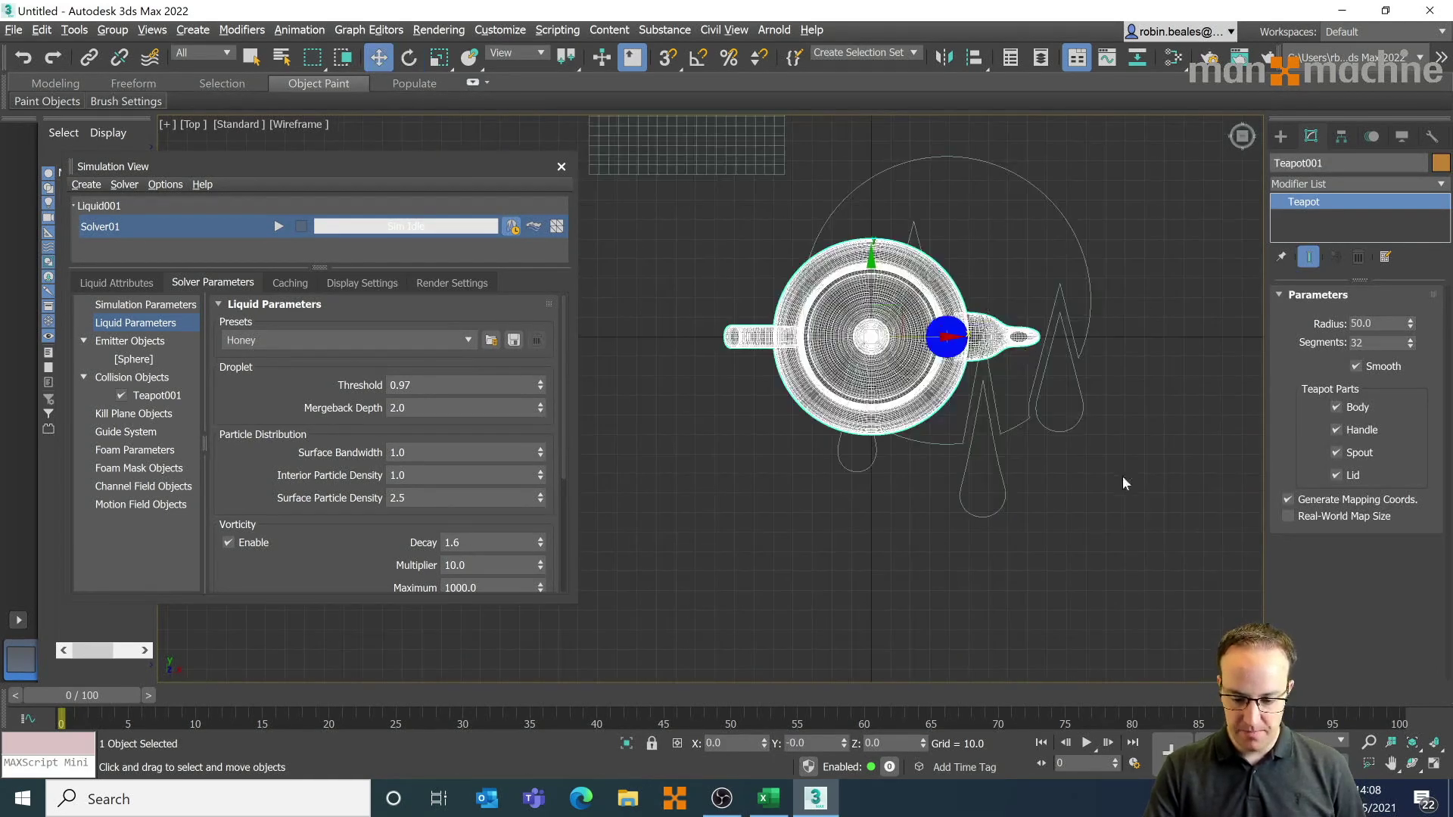
click(1123, 482)
click(857, 469)
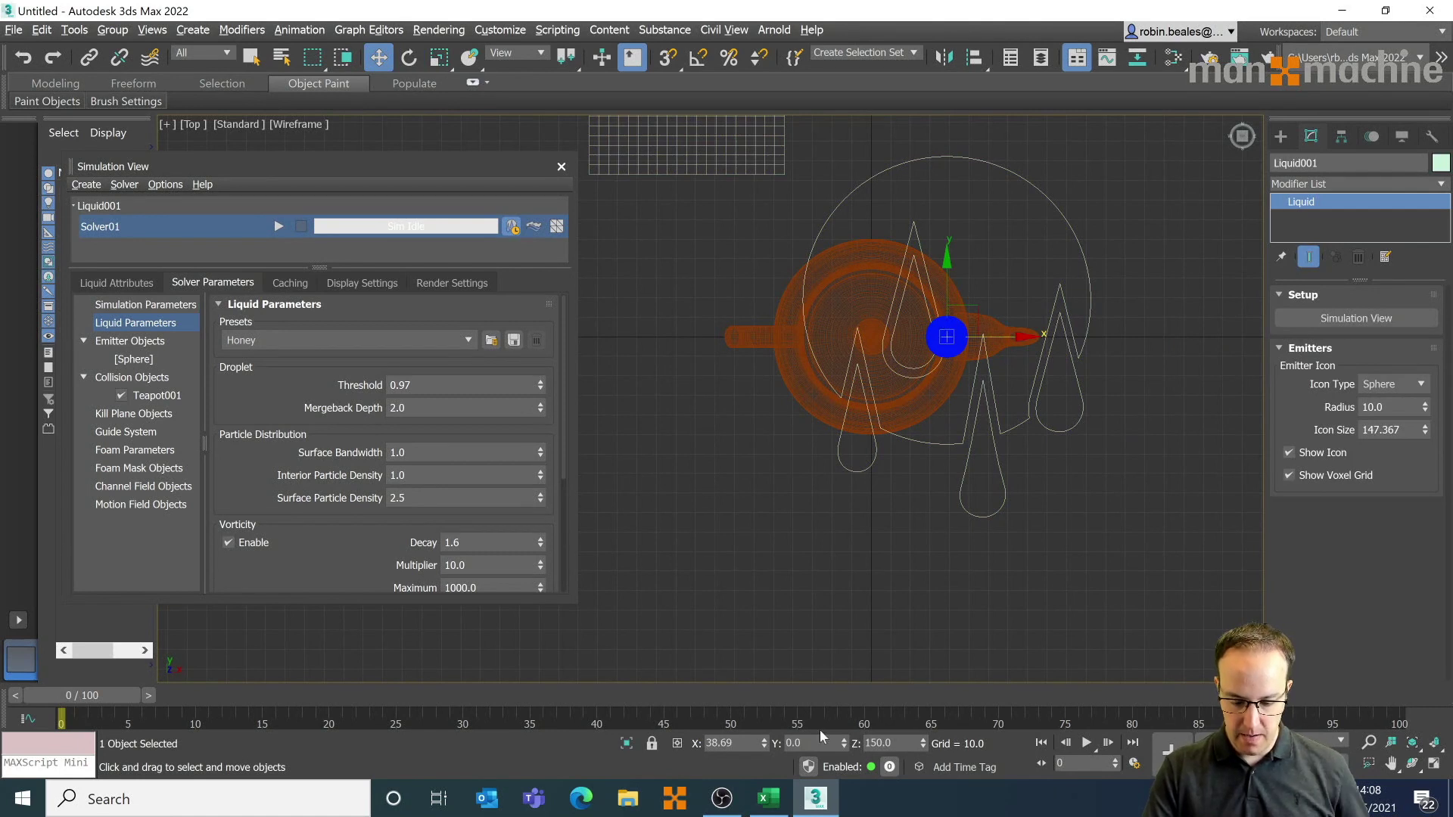
click(728, 743)
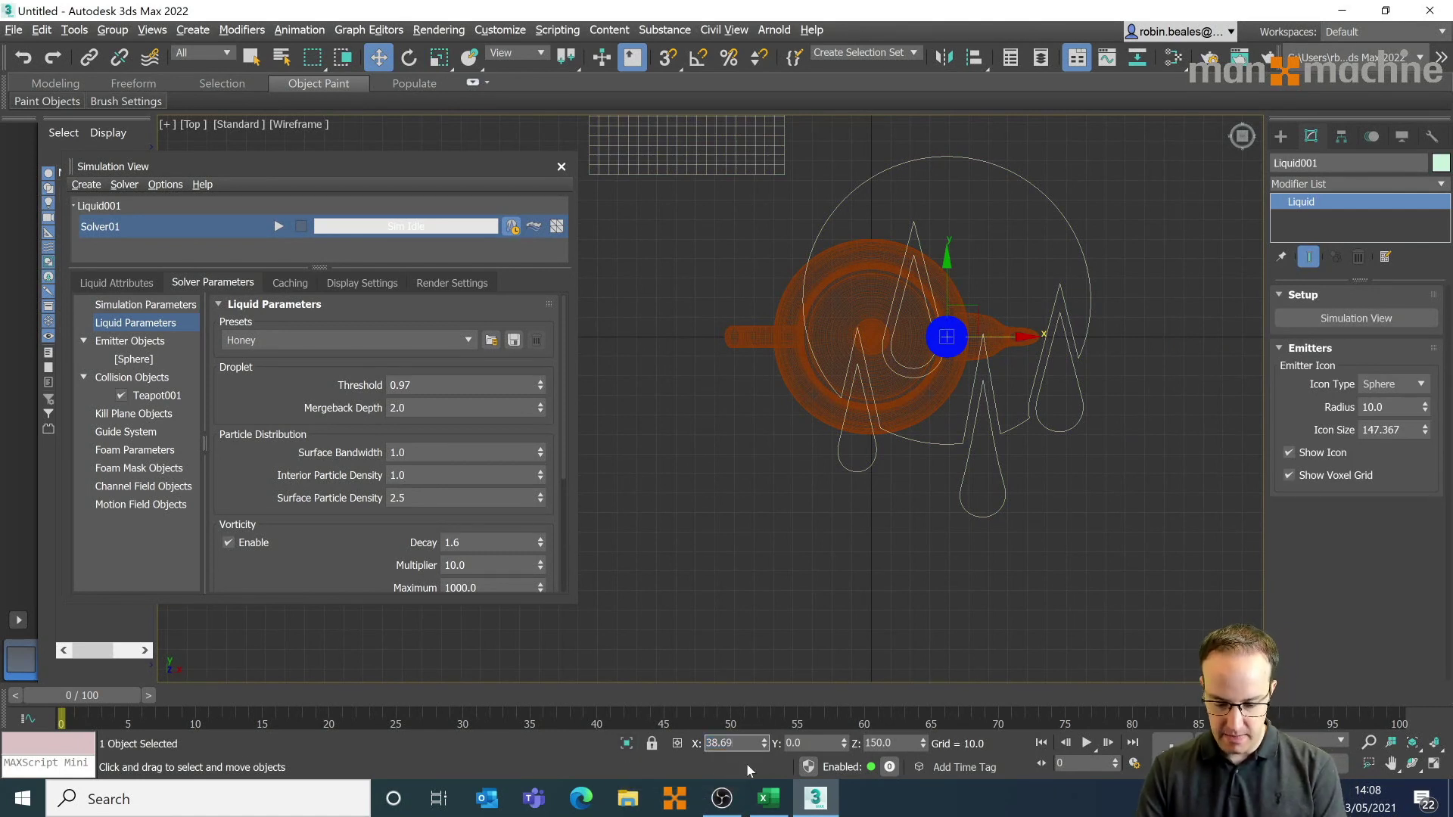
text(0)
key(Return)
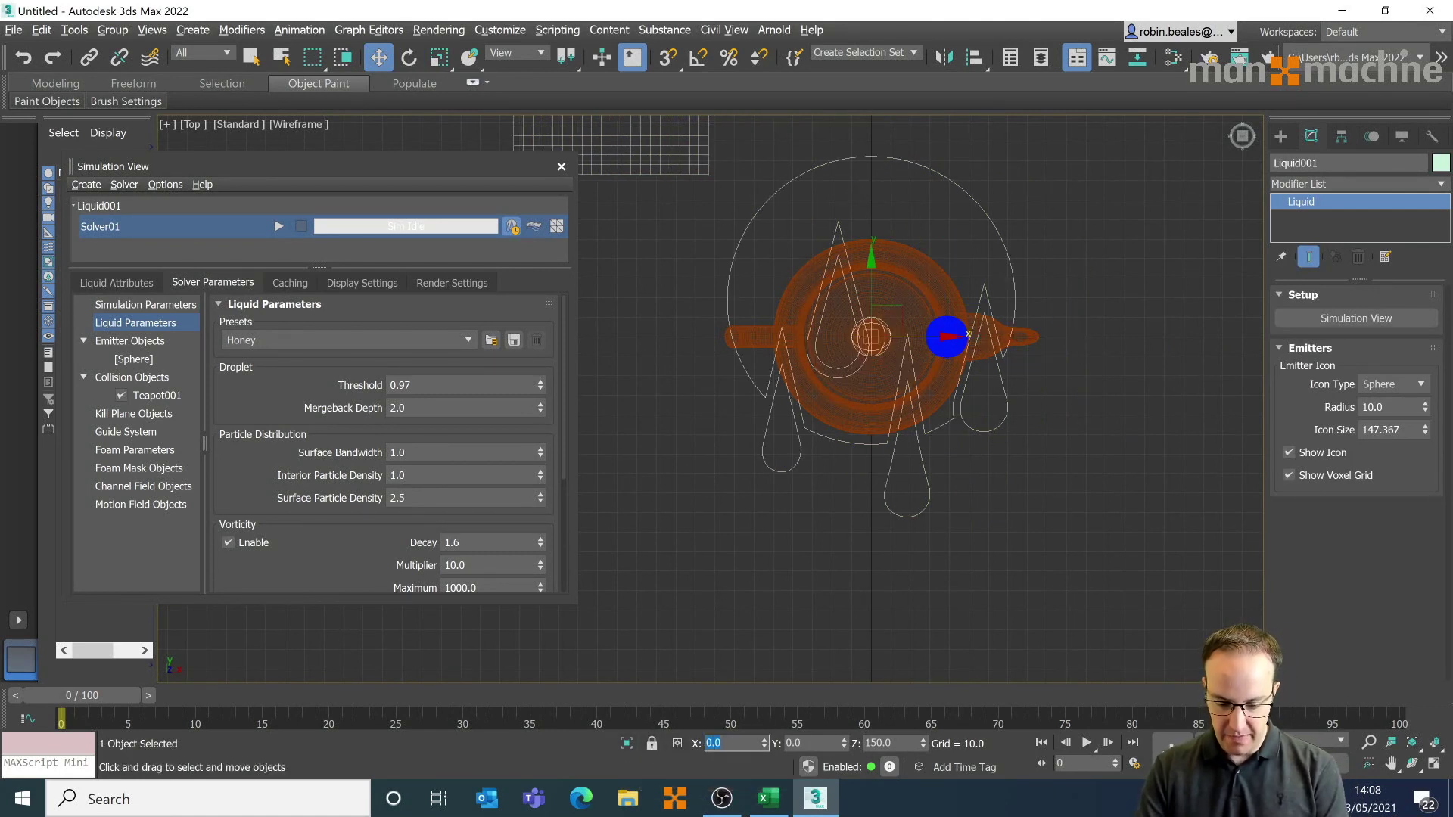
click(1013, 564)
key(p)
scroll(856, 423, up, 4)
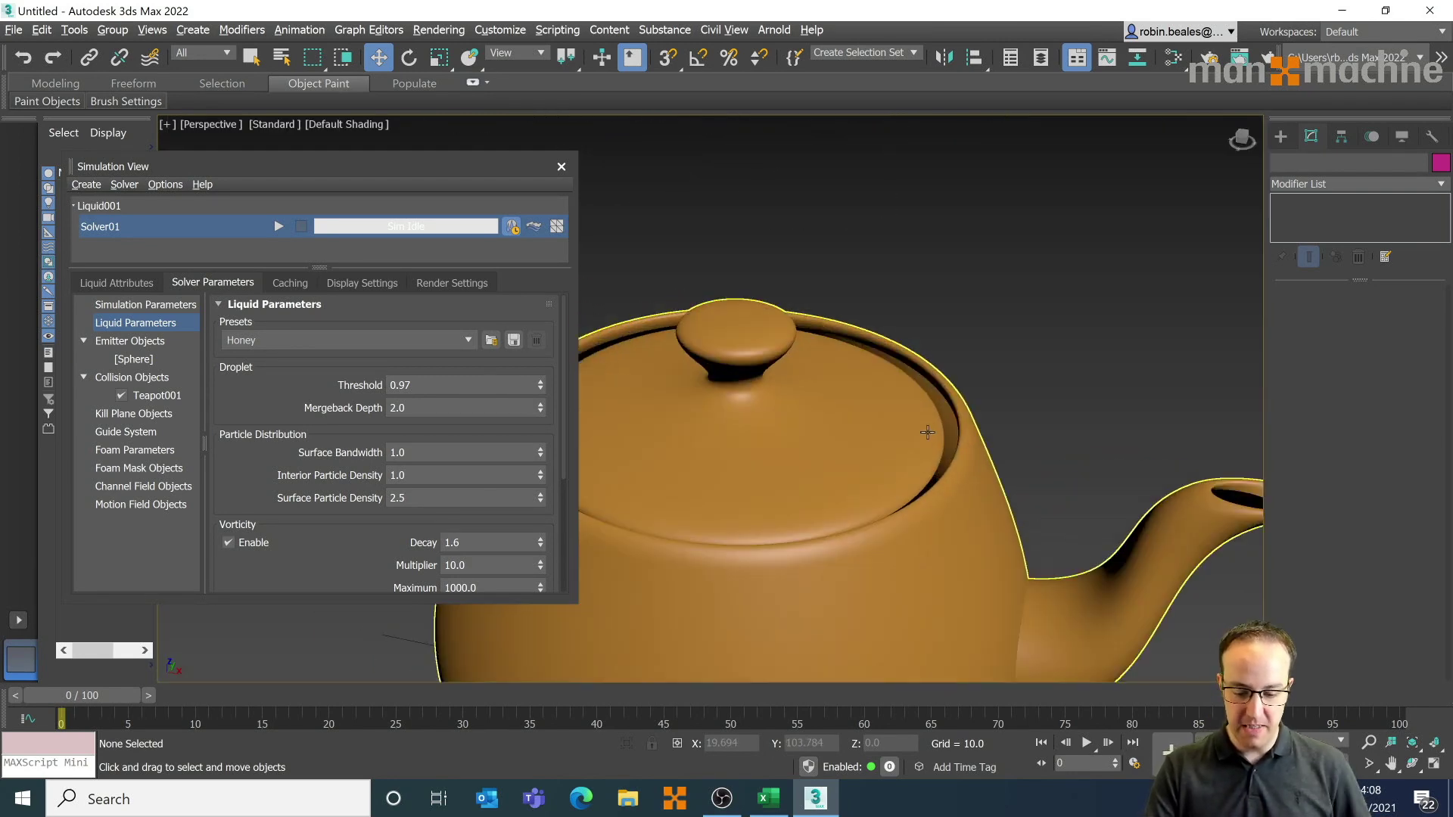
- Choose the Tooth Paste preset for Liquid001 and start solving with Solver01
click(378, 340)
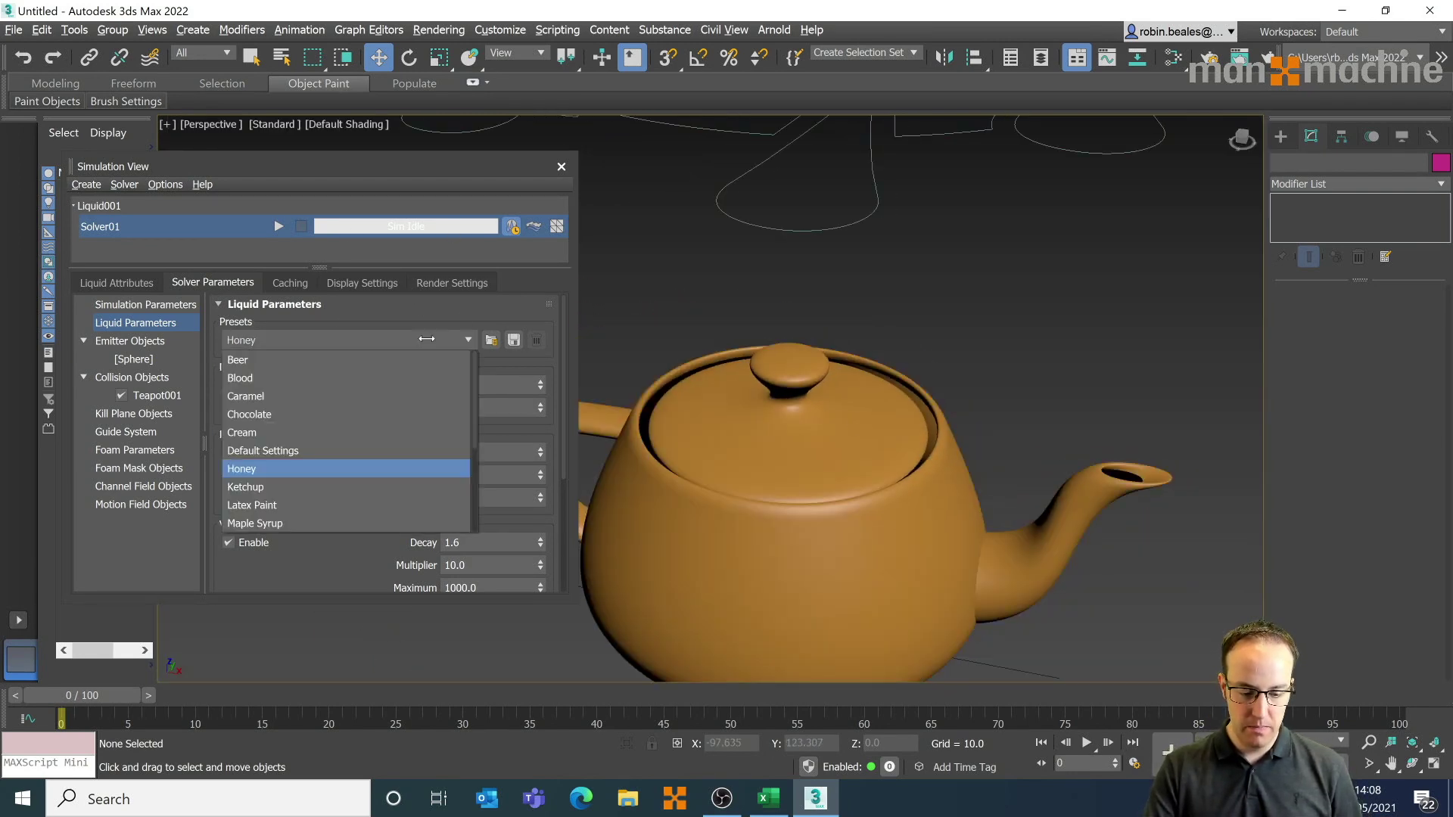
scroll(373, 496, down, 1)
scroll(370, 491, down, 3)
scroll(336, 497, up, 1)
scroll(302, 497, down, 1)
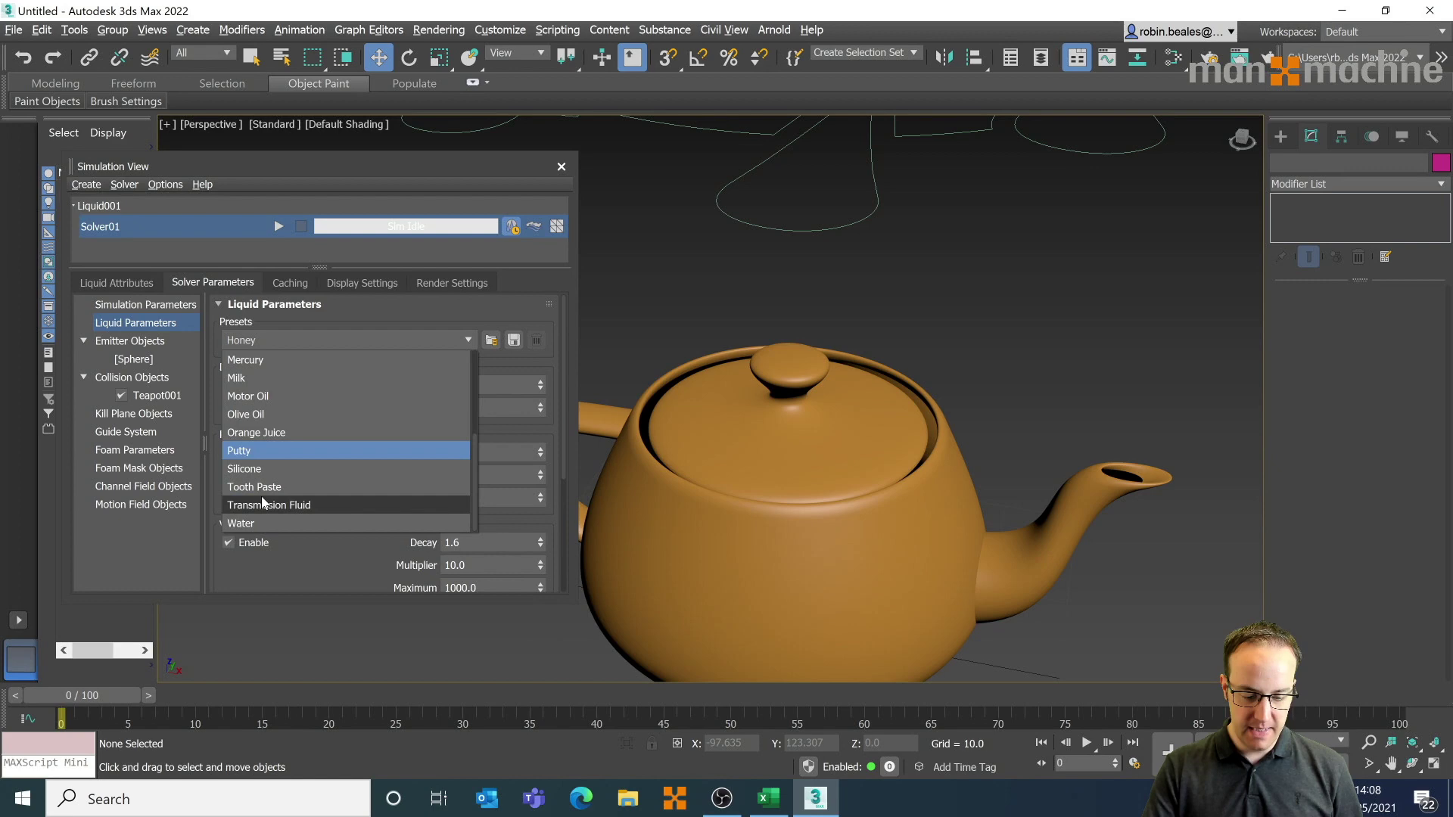
click(267, 488)
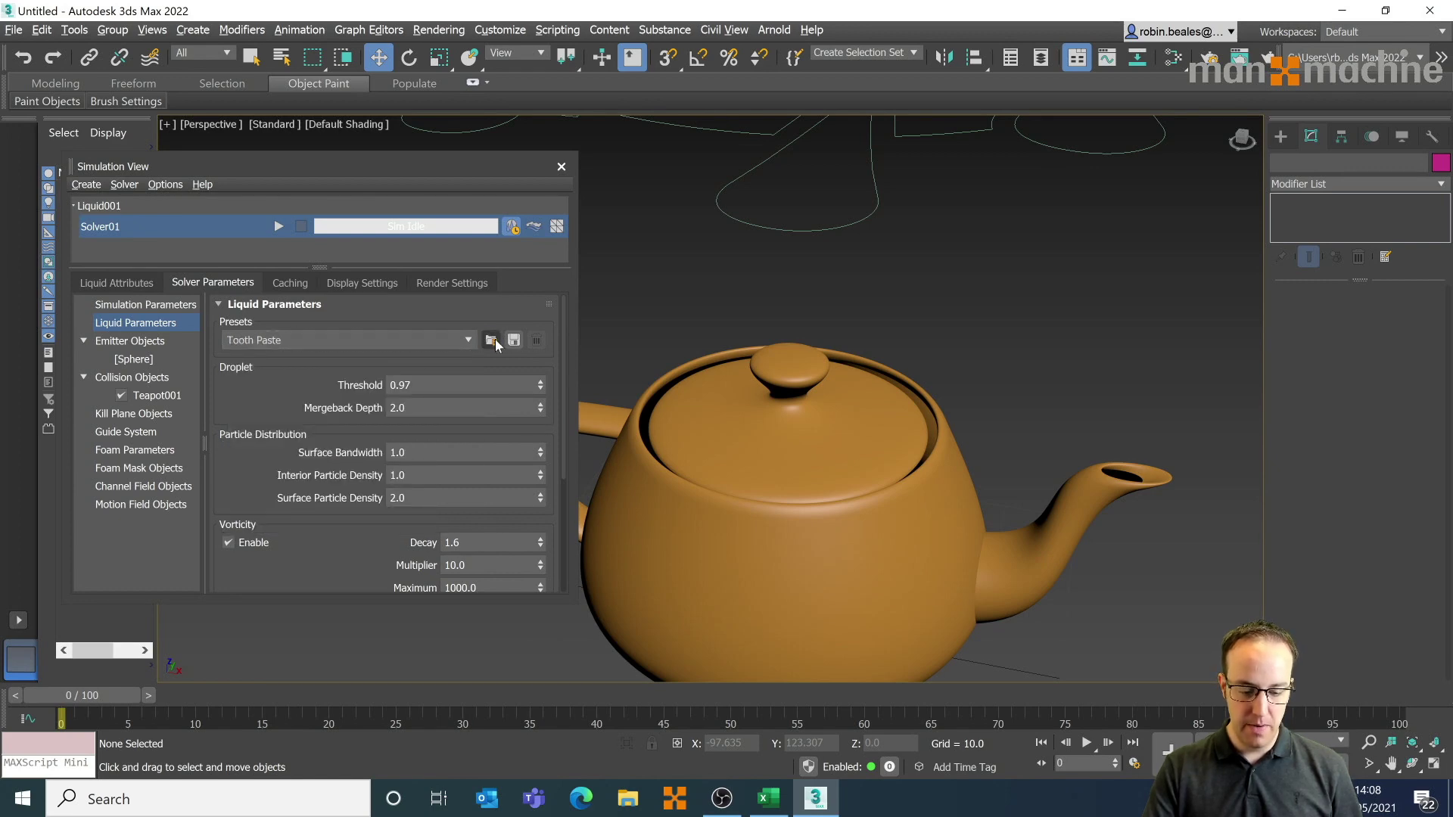
scroll(633, 346, up, 3)
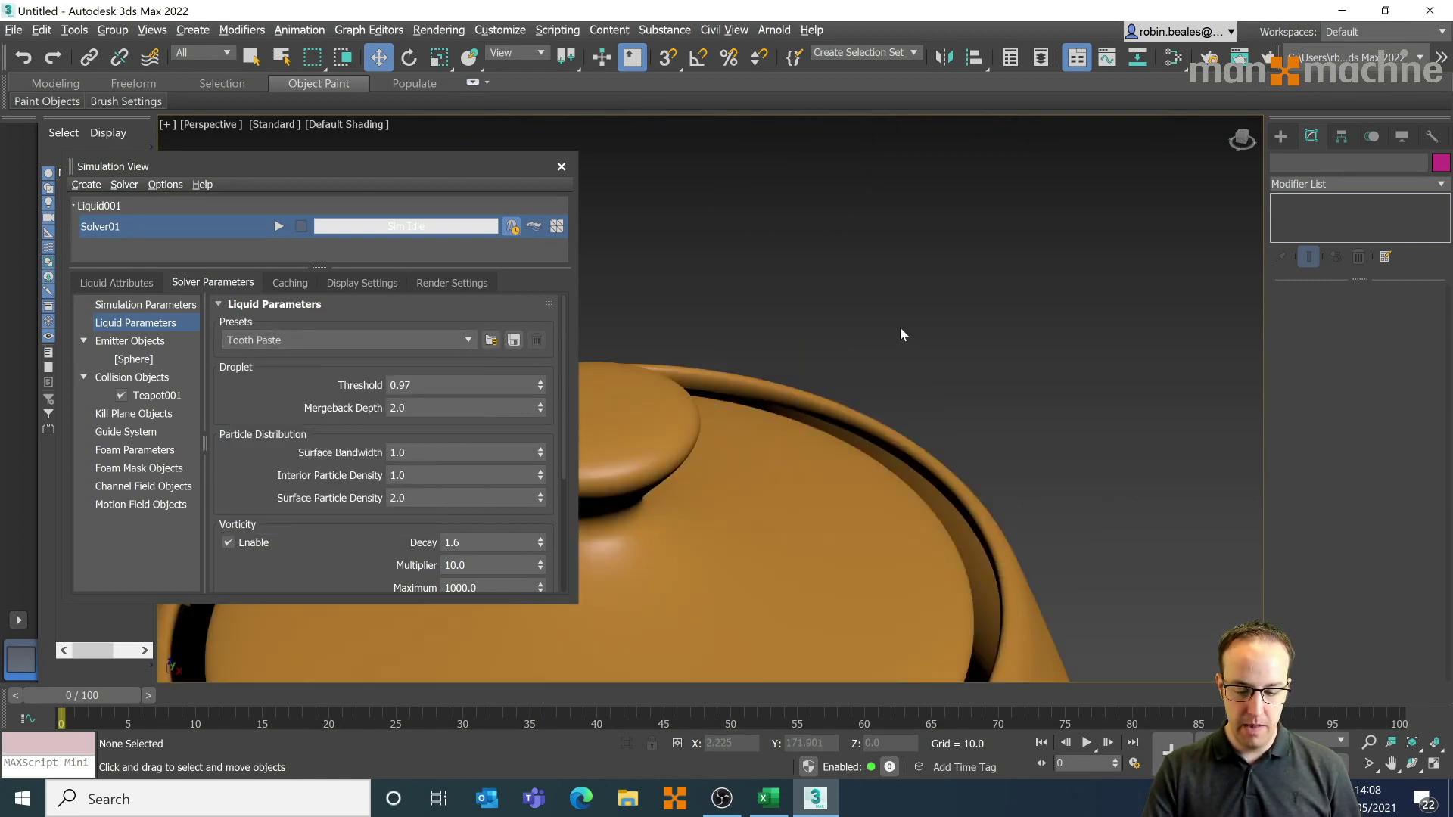
scroll(900, 327, down, 6)
scroll(889, 372, up, 2)
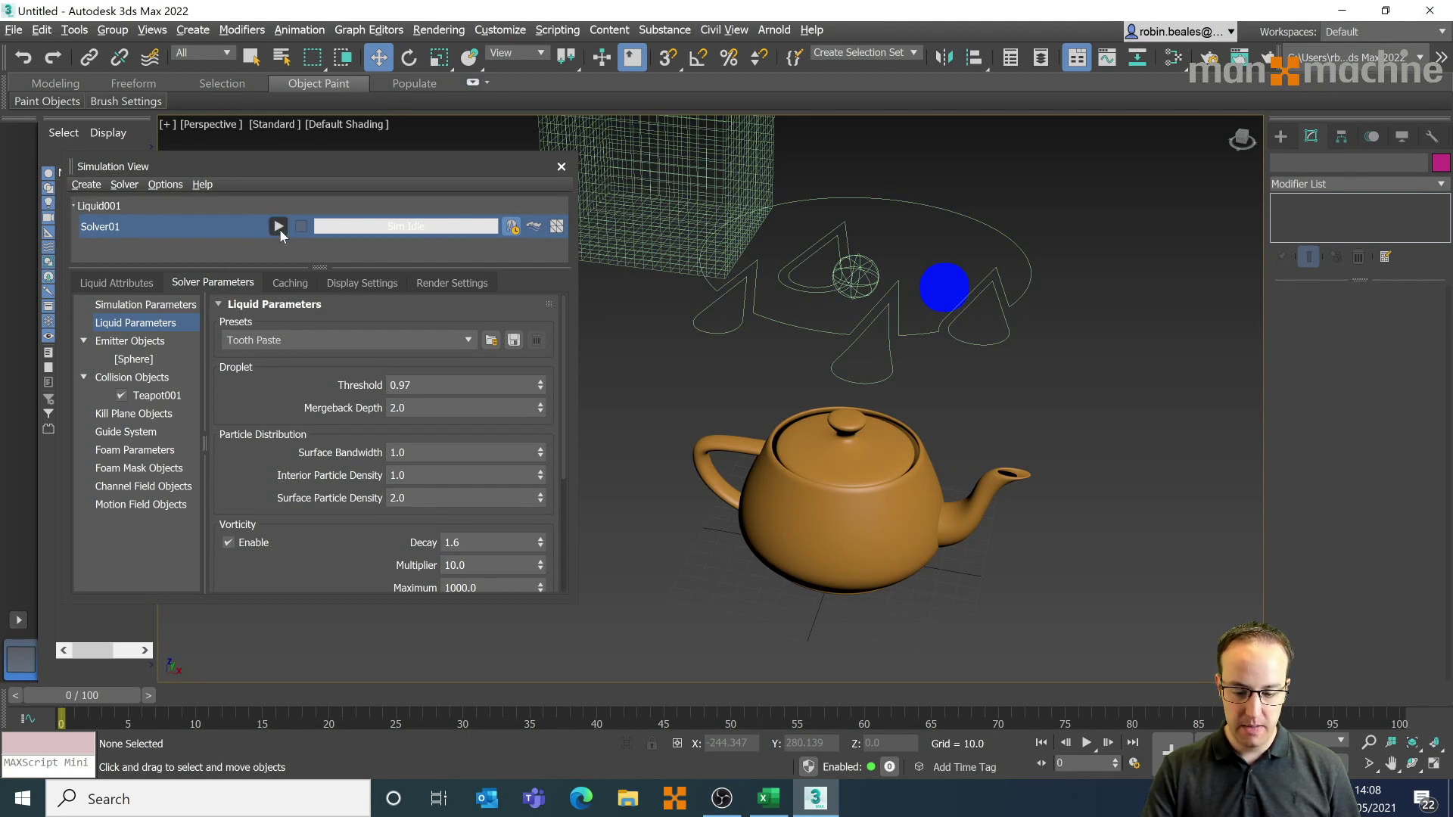
click(278, 227)
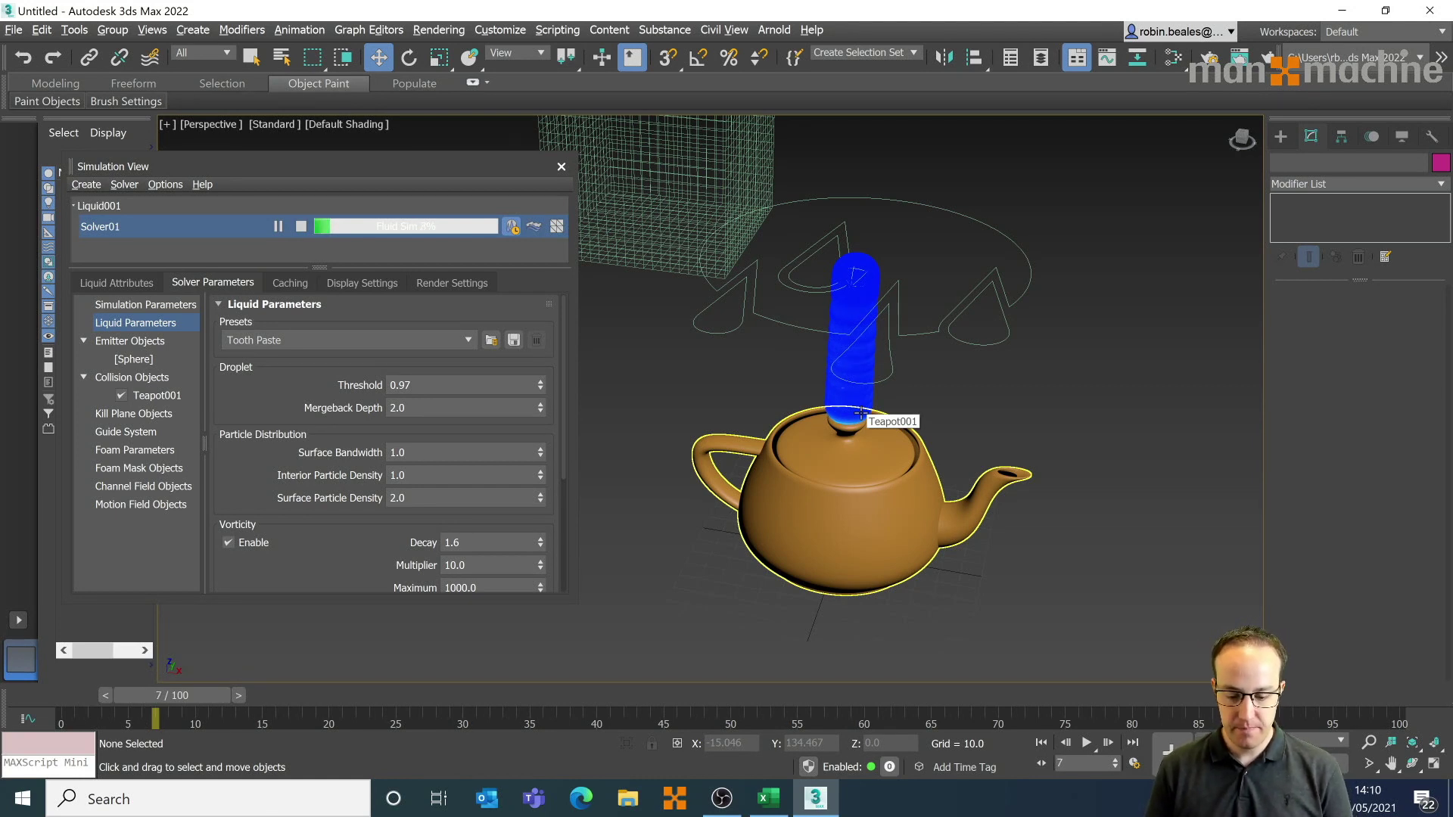
- Orbit around the teapot as the toothpaste column builds, then pause Solver01 at frame 13
key(ctrl+r)
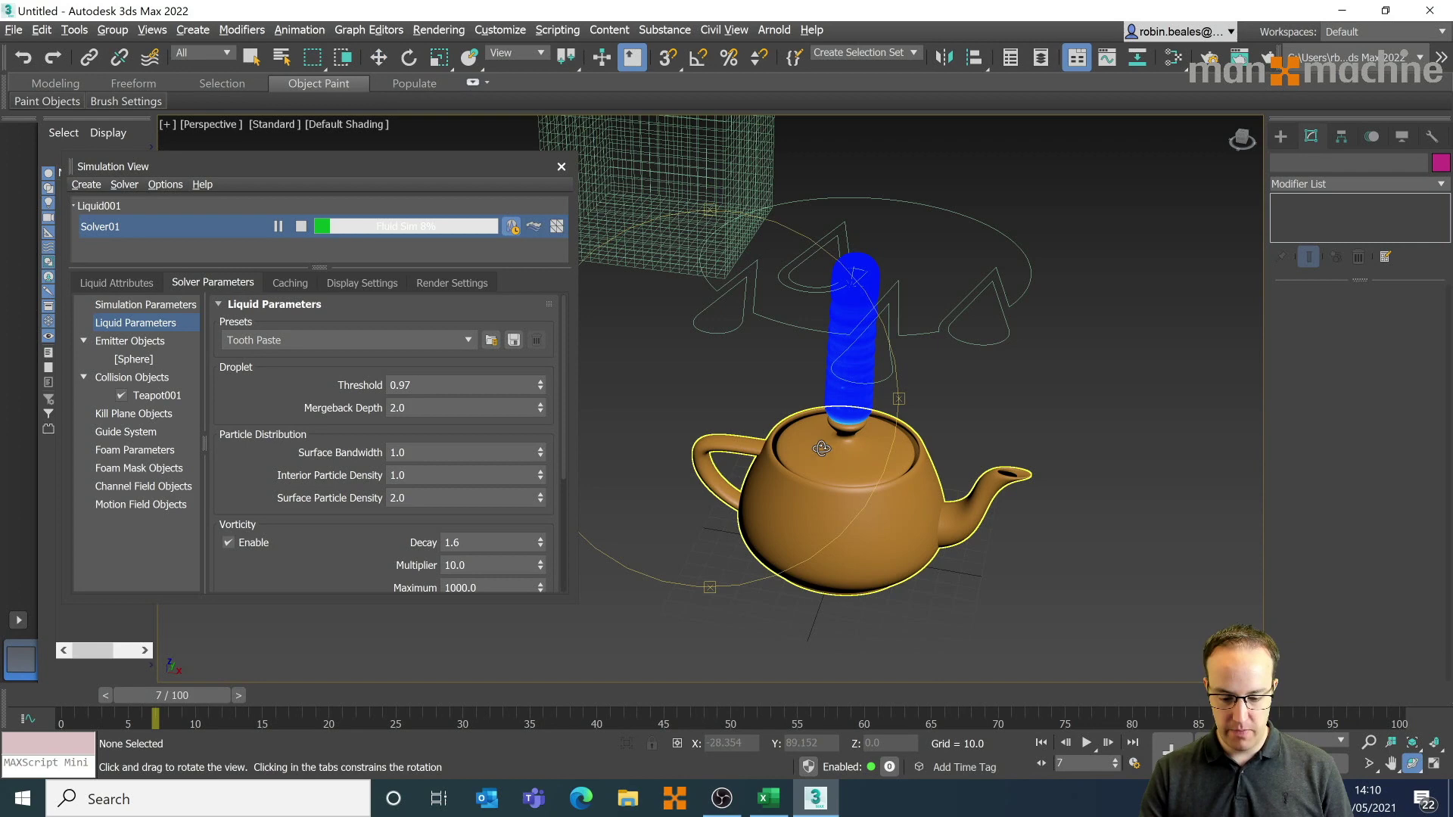
drag(840, 420, 733, 212)
scroll(770, 411, up, 5)
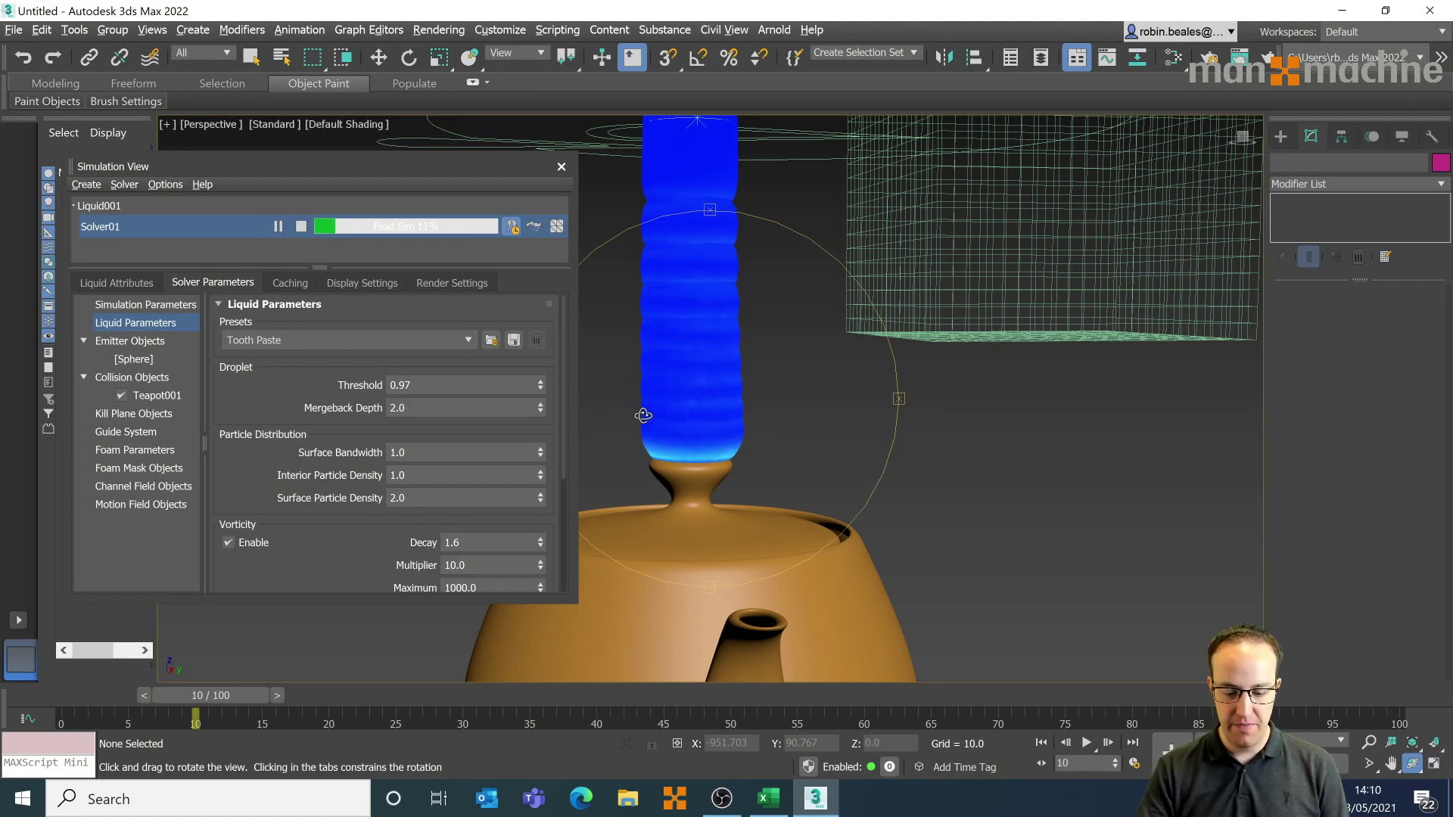
drag(643, 416, 737, 343)
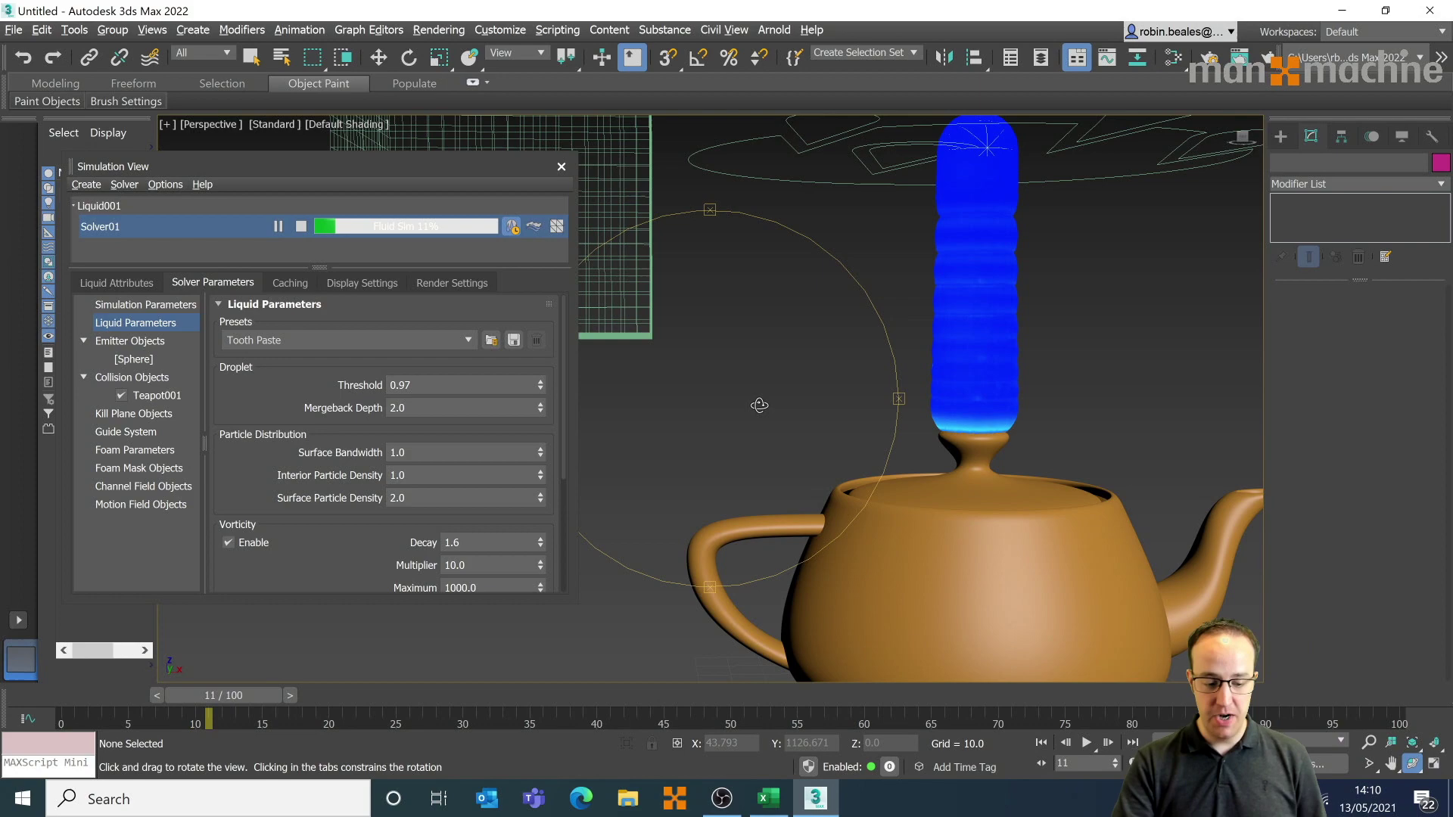
drag(784, 390, 740, 394)
mouse_move(866, 431)
mouse_down()
mouse_move(843, 431)
mouse_move(890, 433)
mouse_up()
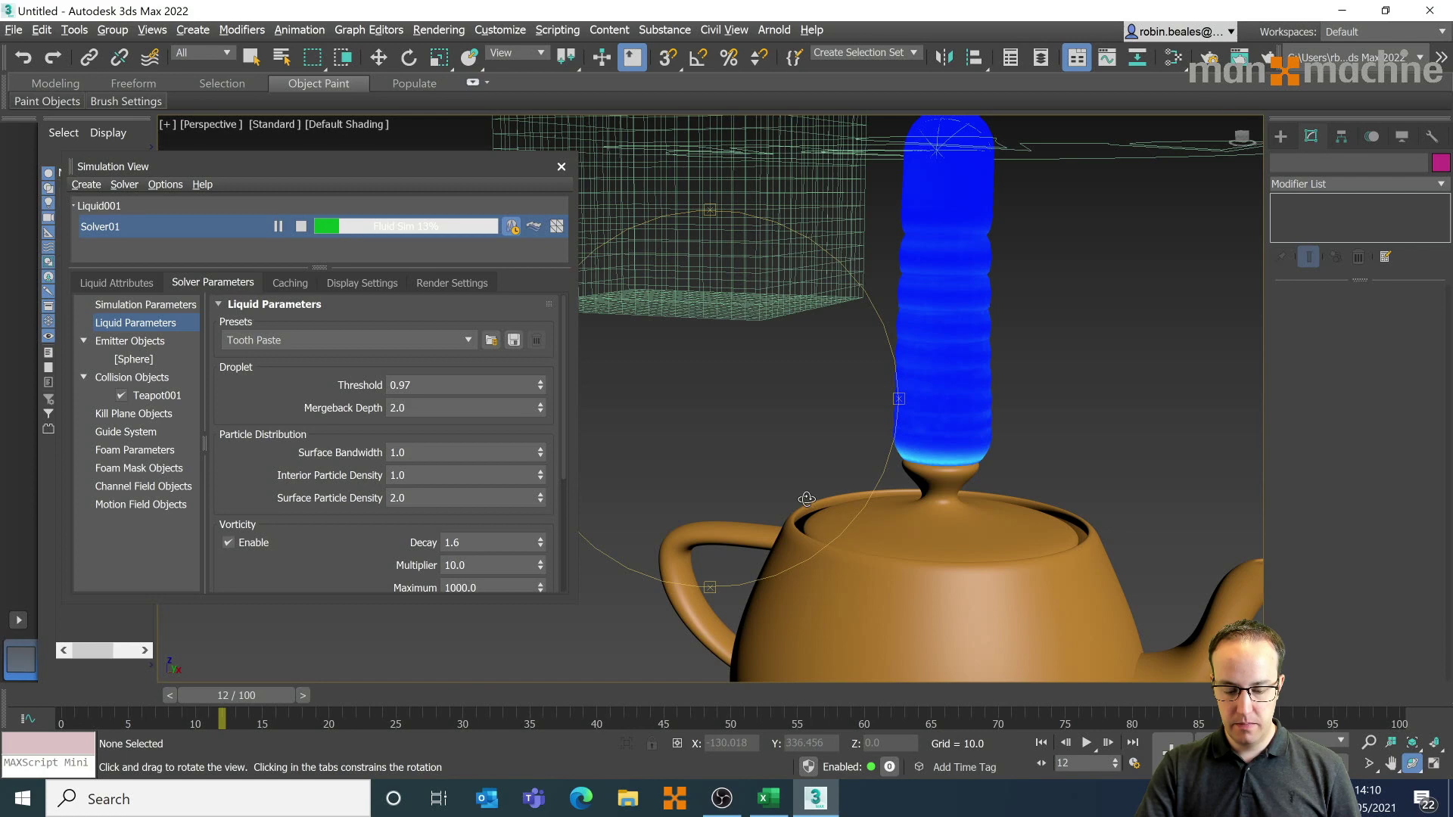
click(279, 227)
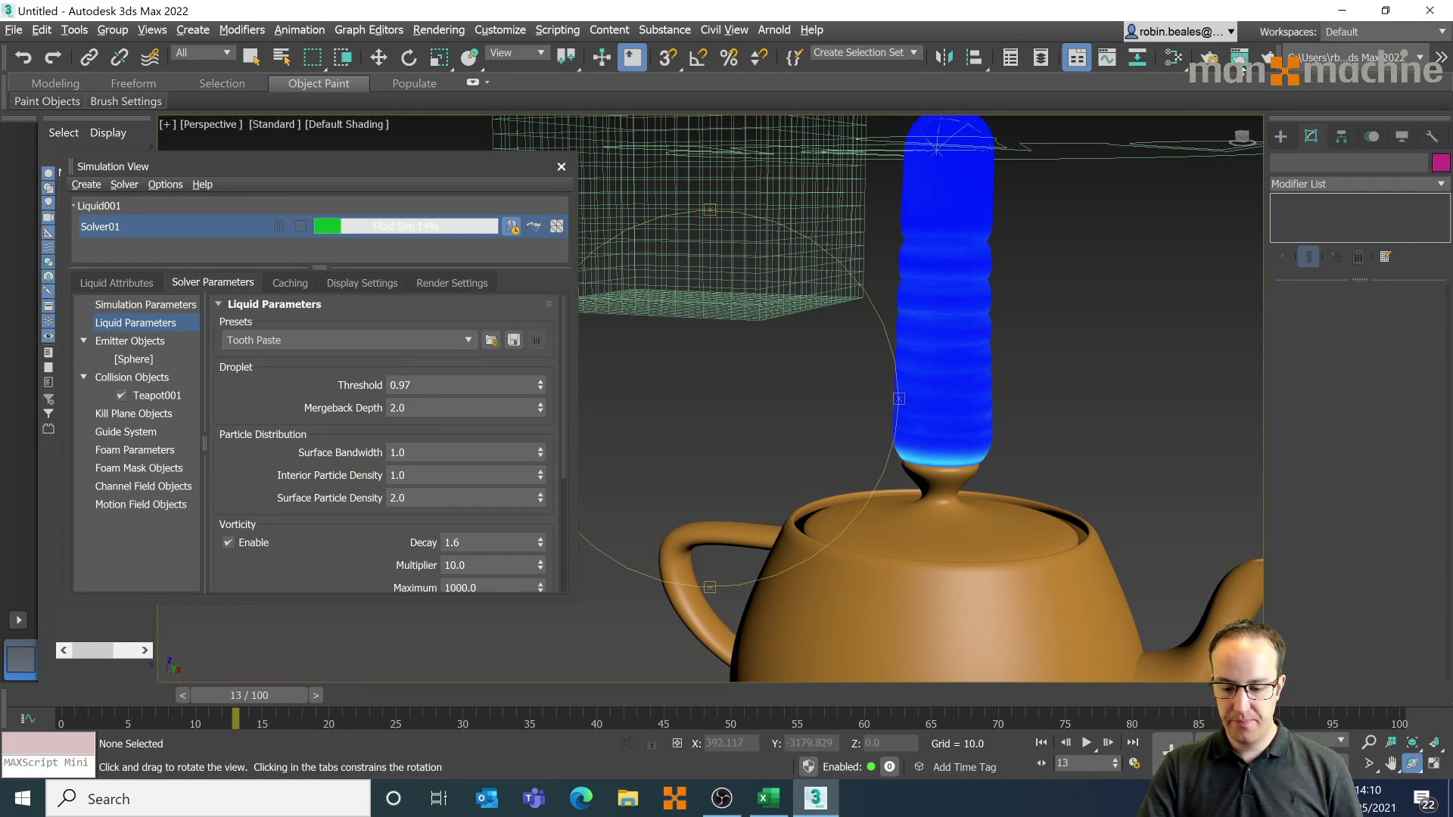
scroll(900, 344, up, 5)
scroll(921, 327, down, 5)
scroll(892, 340, up, 8)
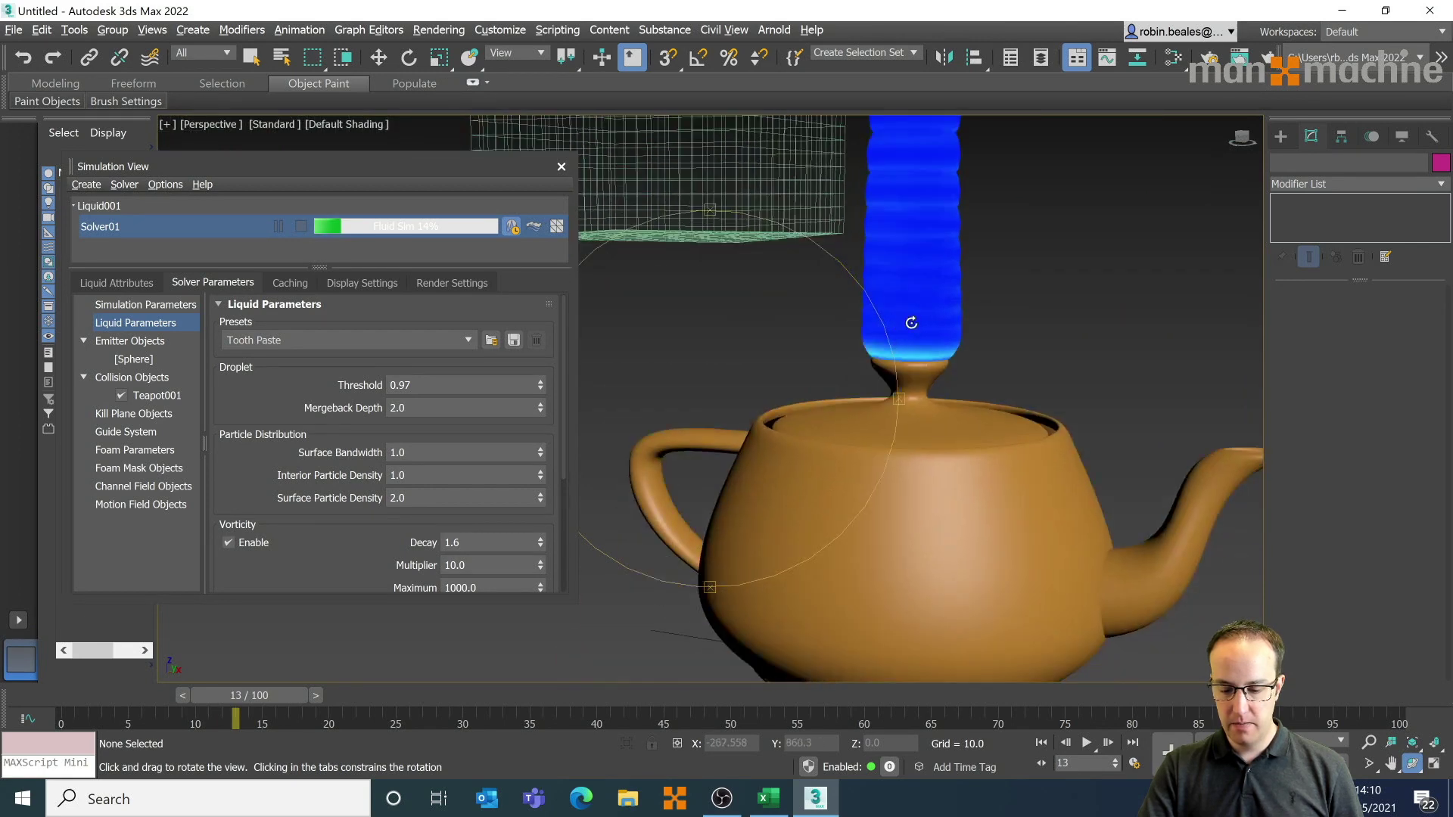
- Render frame 13, adjust the view angle around the column, and render it again
click(1267, 58)
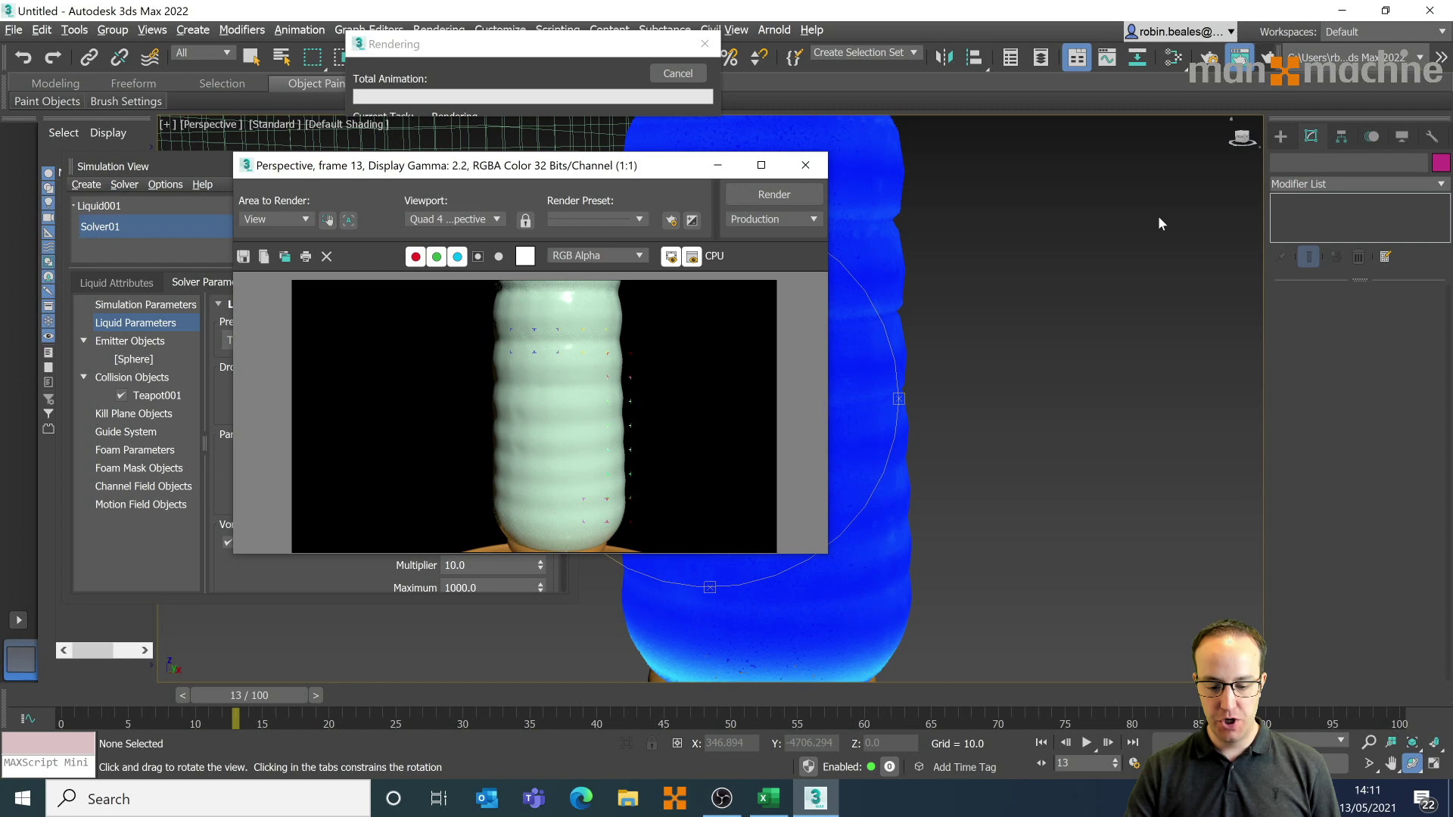
drag(855, 389, 847, 202)
scroll(1022, 298, down, 3)
drag(1022, 299, 970, 324)
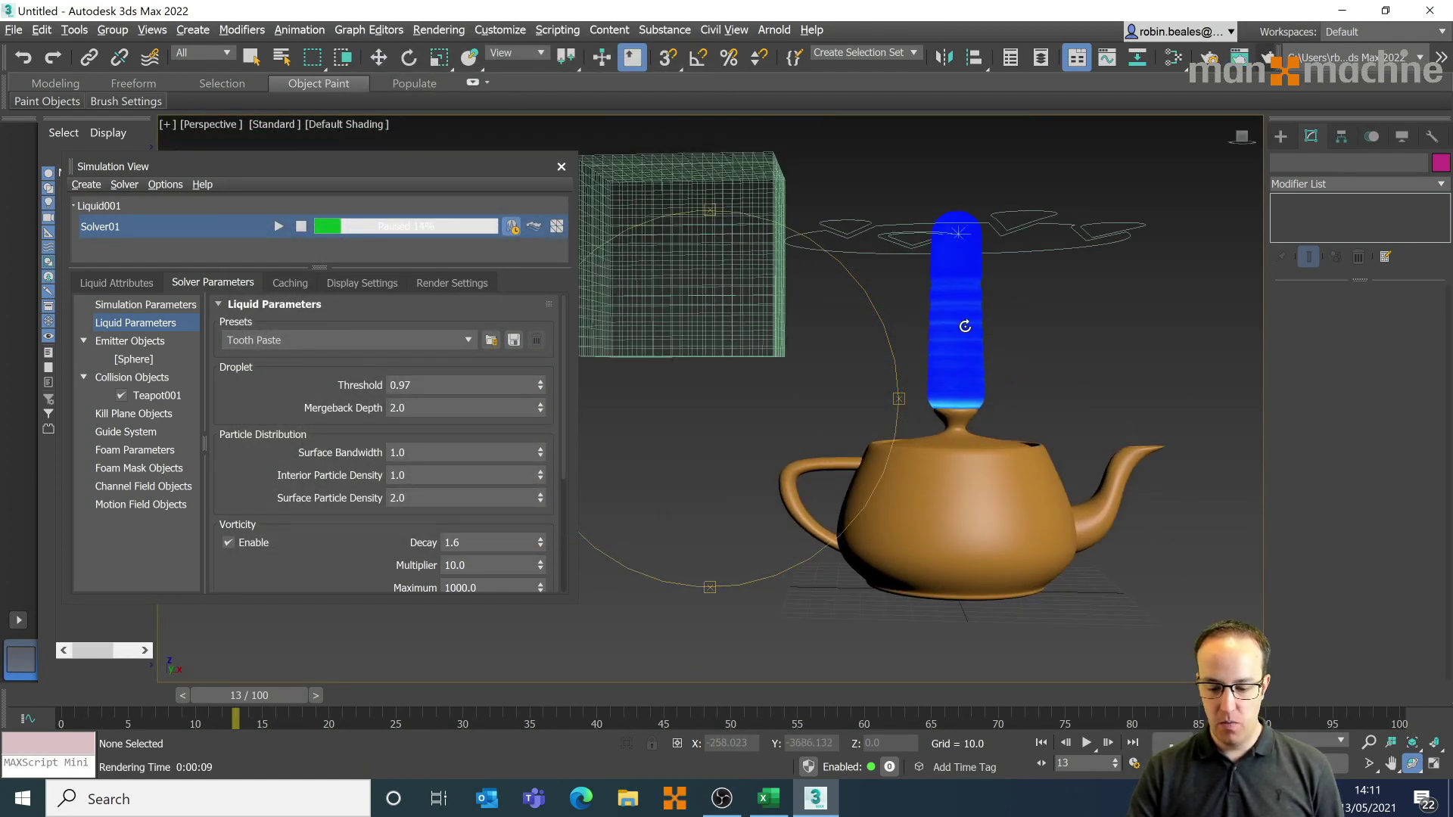
scroll(925, 410, up, 4)
drag(924, 409, 922, 374)
click(1270, 59)
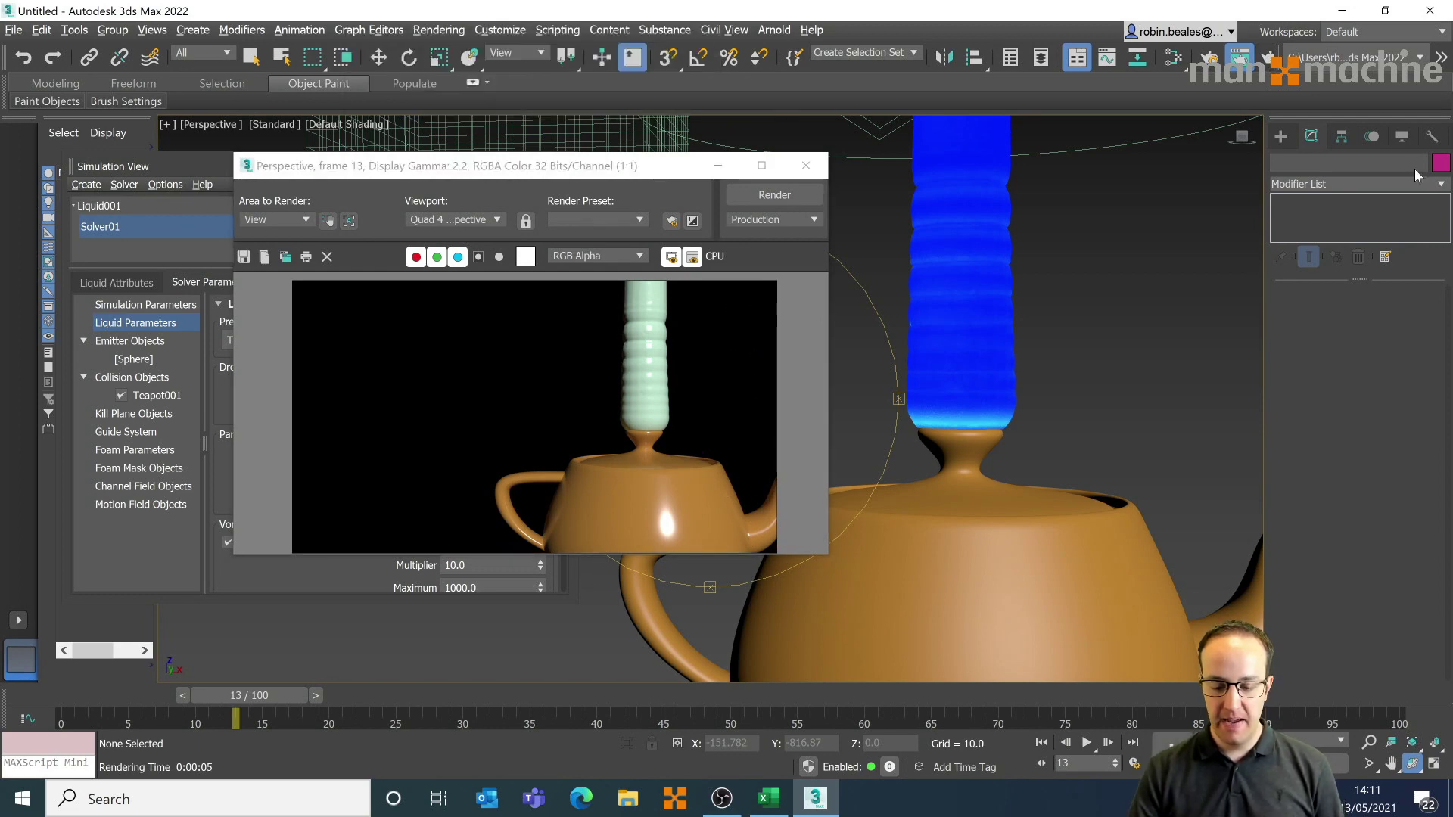
- Close the Rendered Frame Window and reorient the viewport
click(805, 165)
alt+middle_drag(794, 324, 761, 333)
scroll(787, 321, down, 6)
key(w)
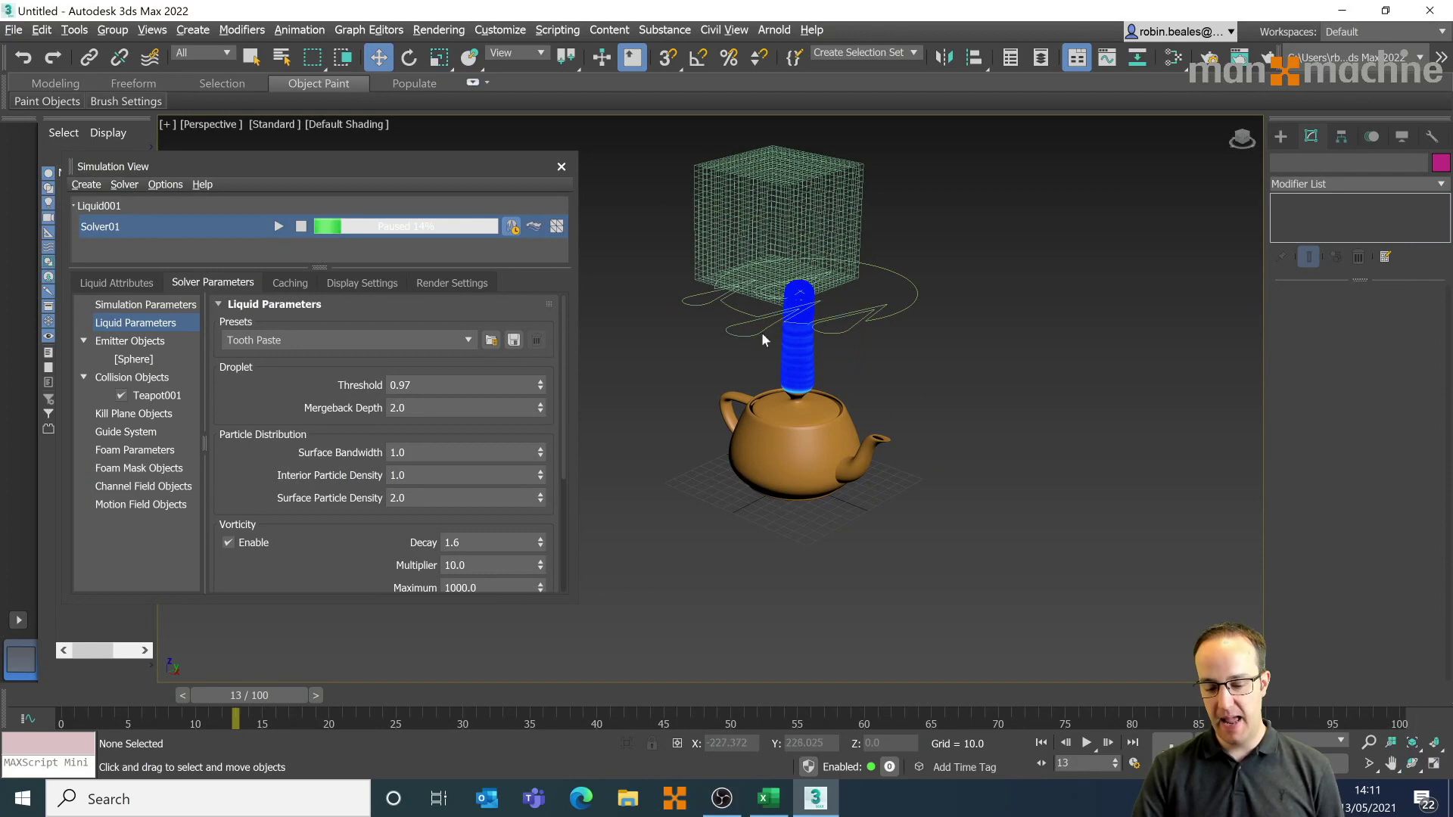